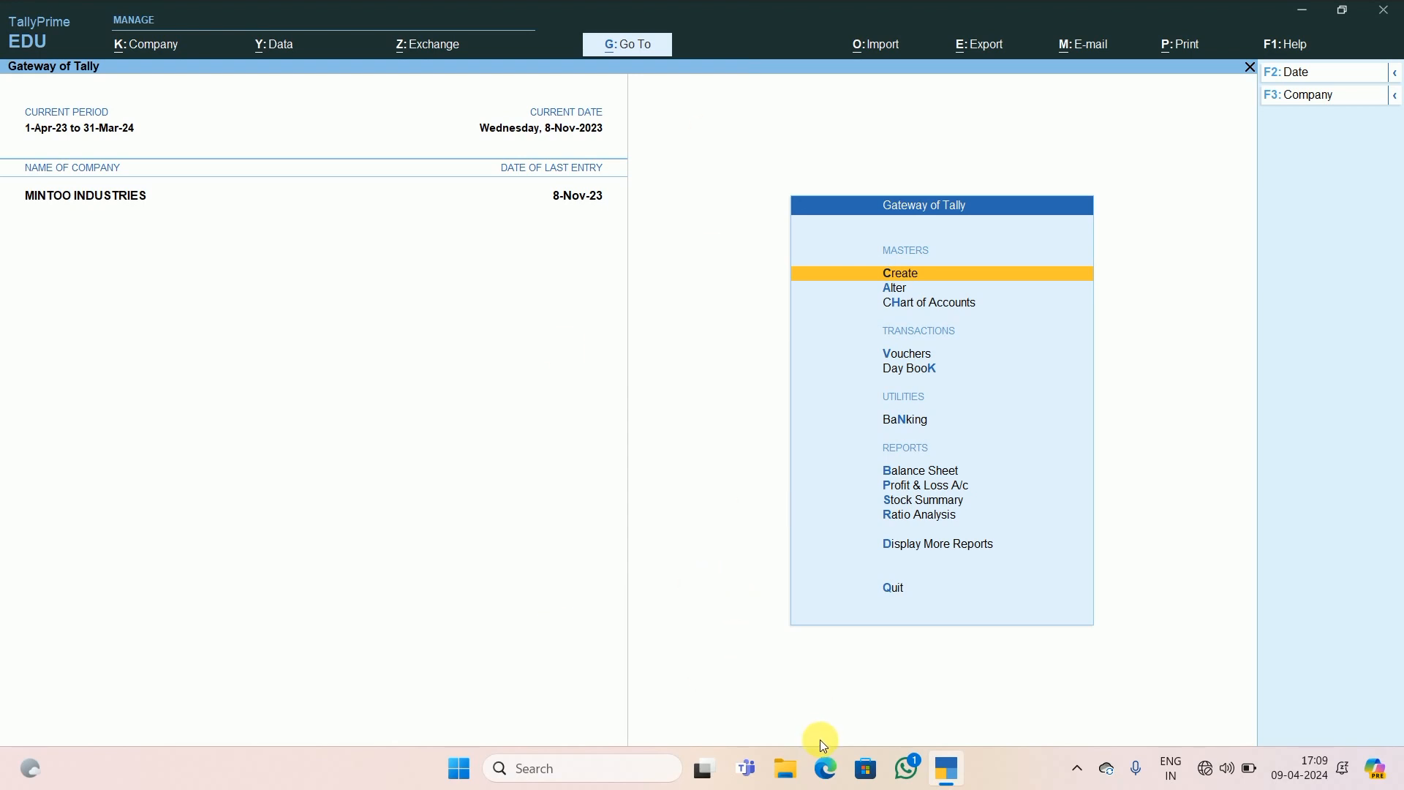
# Step: Show the sales vouchers for November in the Sales Register
pyautogui.press('d')
pyautogui.press('a')
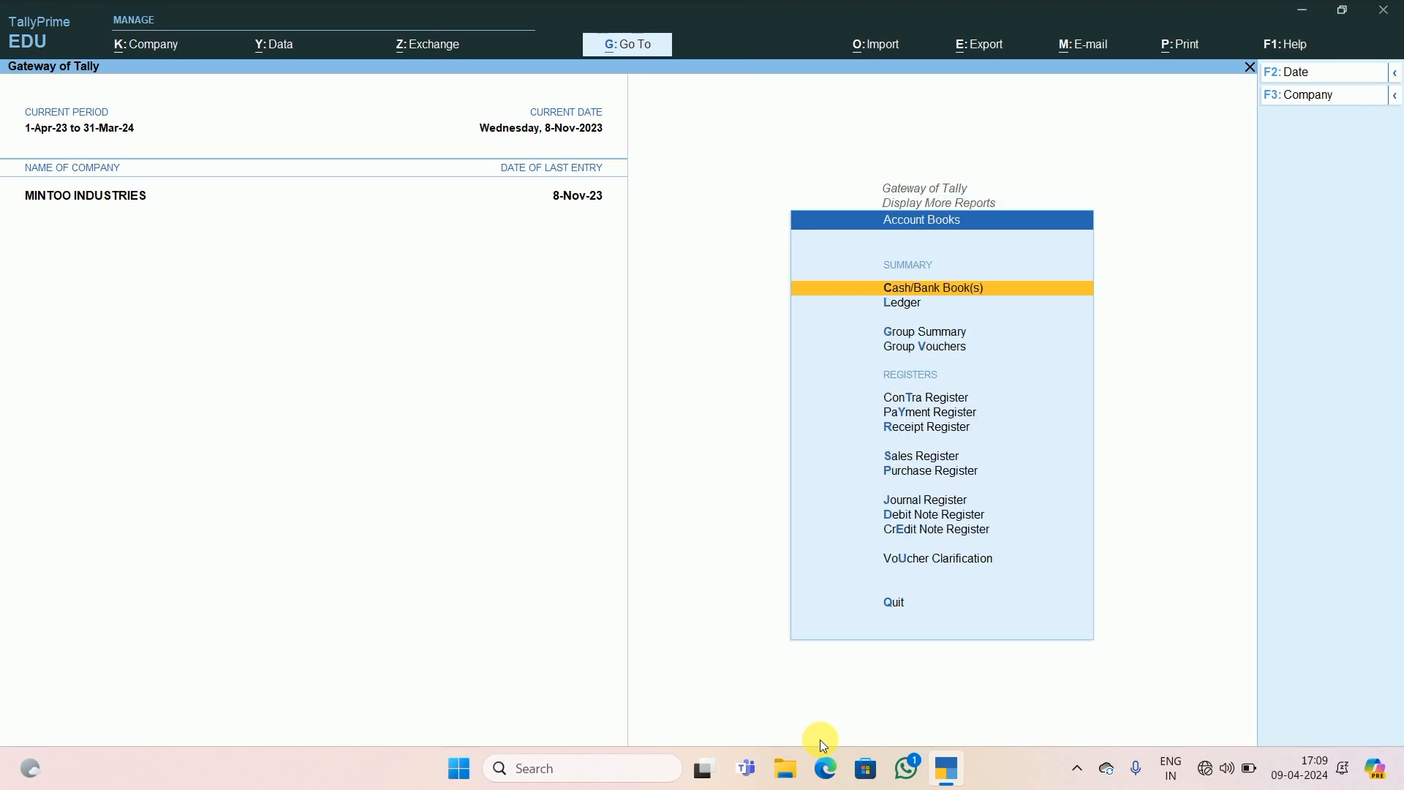
pyautogui.press('s')
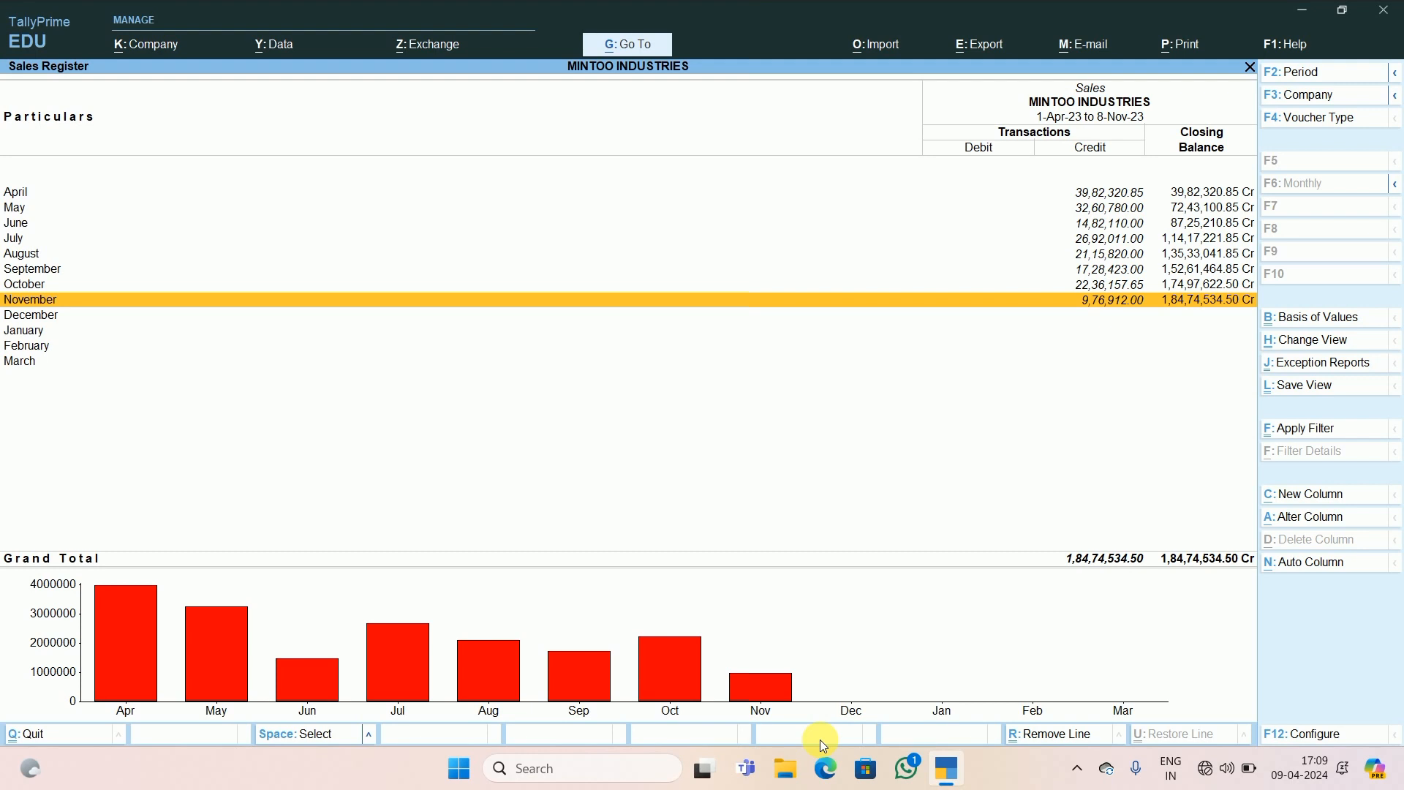
pyautogui.press('Return')
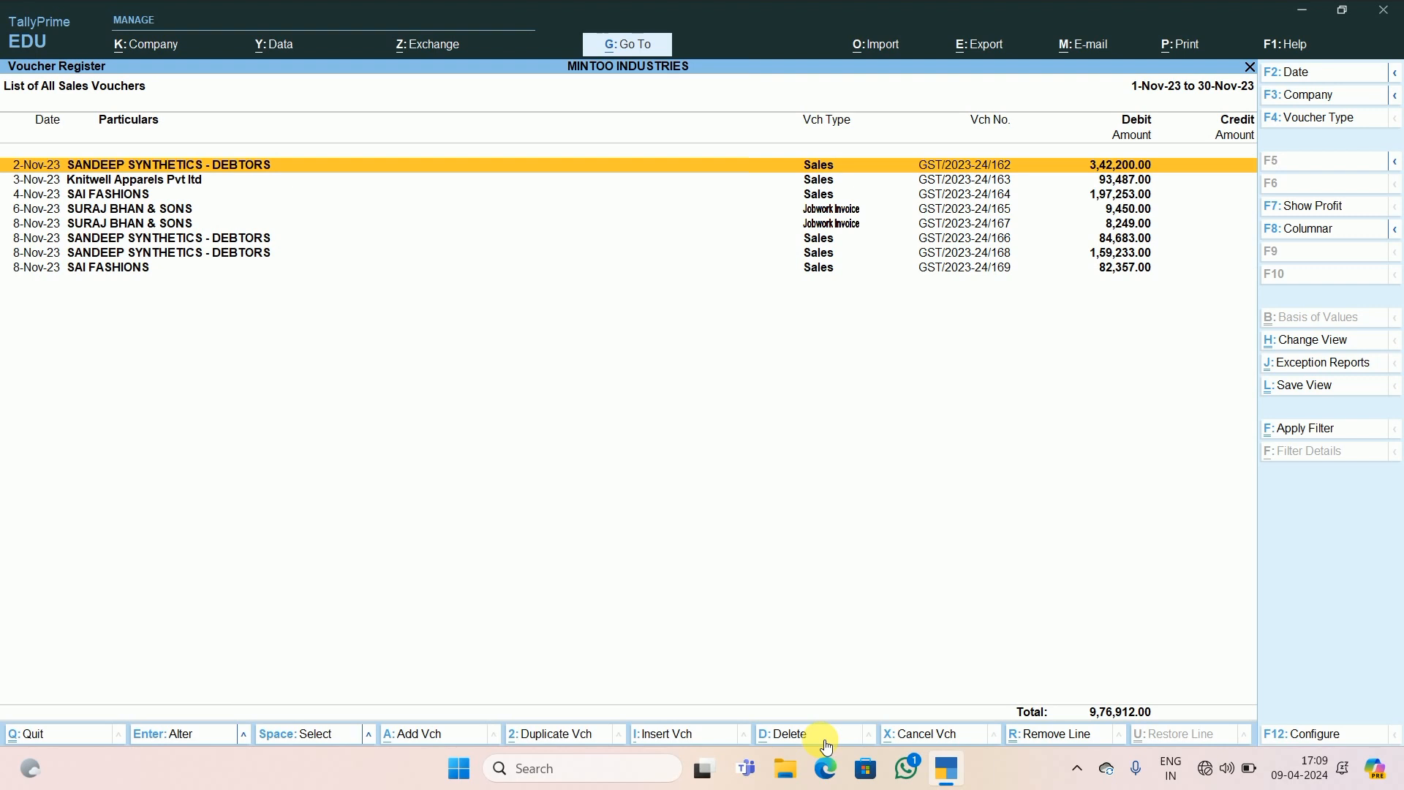
# Step: Open the last November sales voucher, for SAI FASHIONS, and copy its voucher number
pyautogui.press('Down')
pyautogui.press('Down')
pyautogui.press('Down')
pyautogui.press('Down')
pyautogui.press('Down')
pyautogui.press('Down')
pyautogui.press('Down')
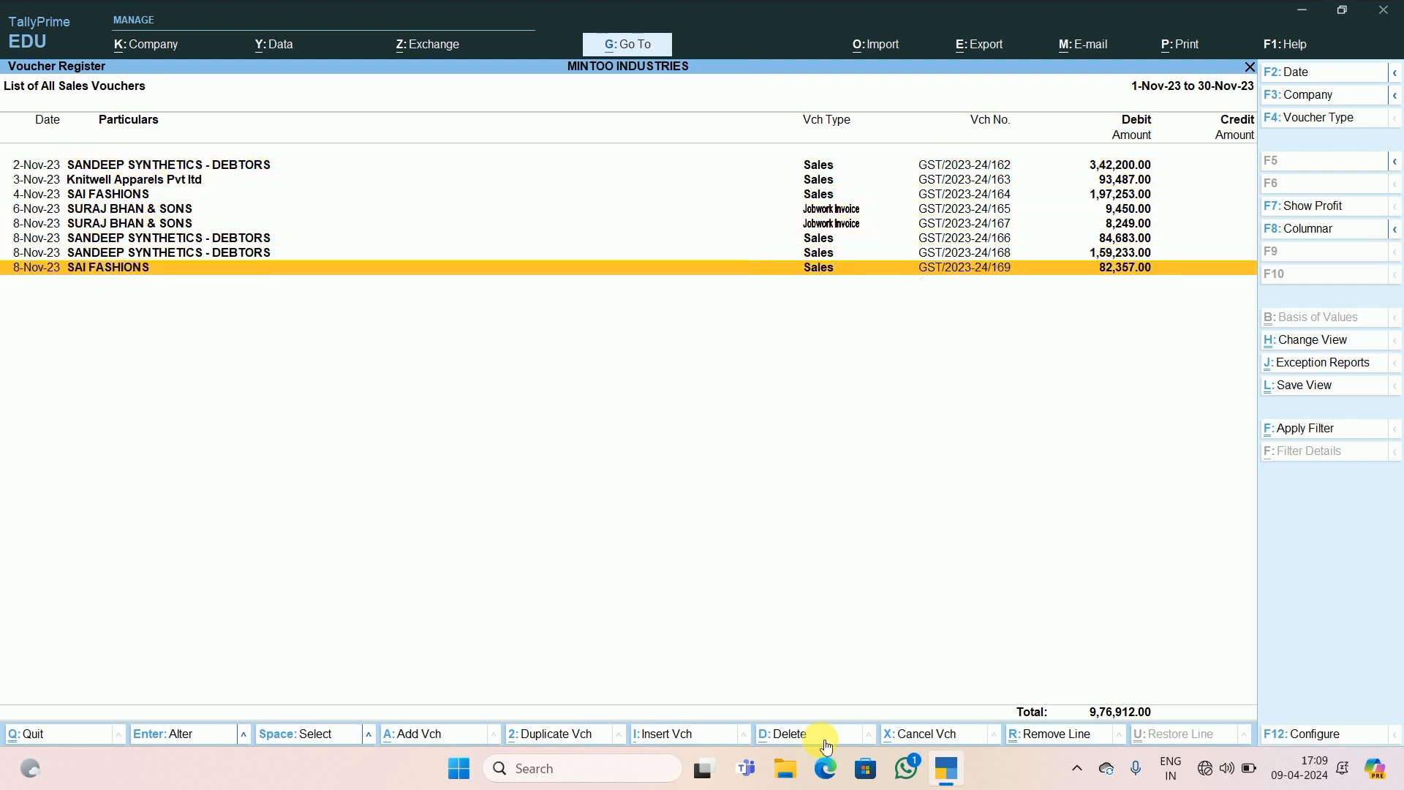
pyautogui.press('Return')
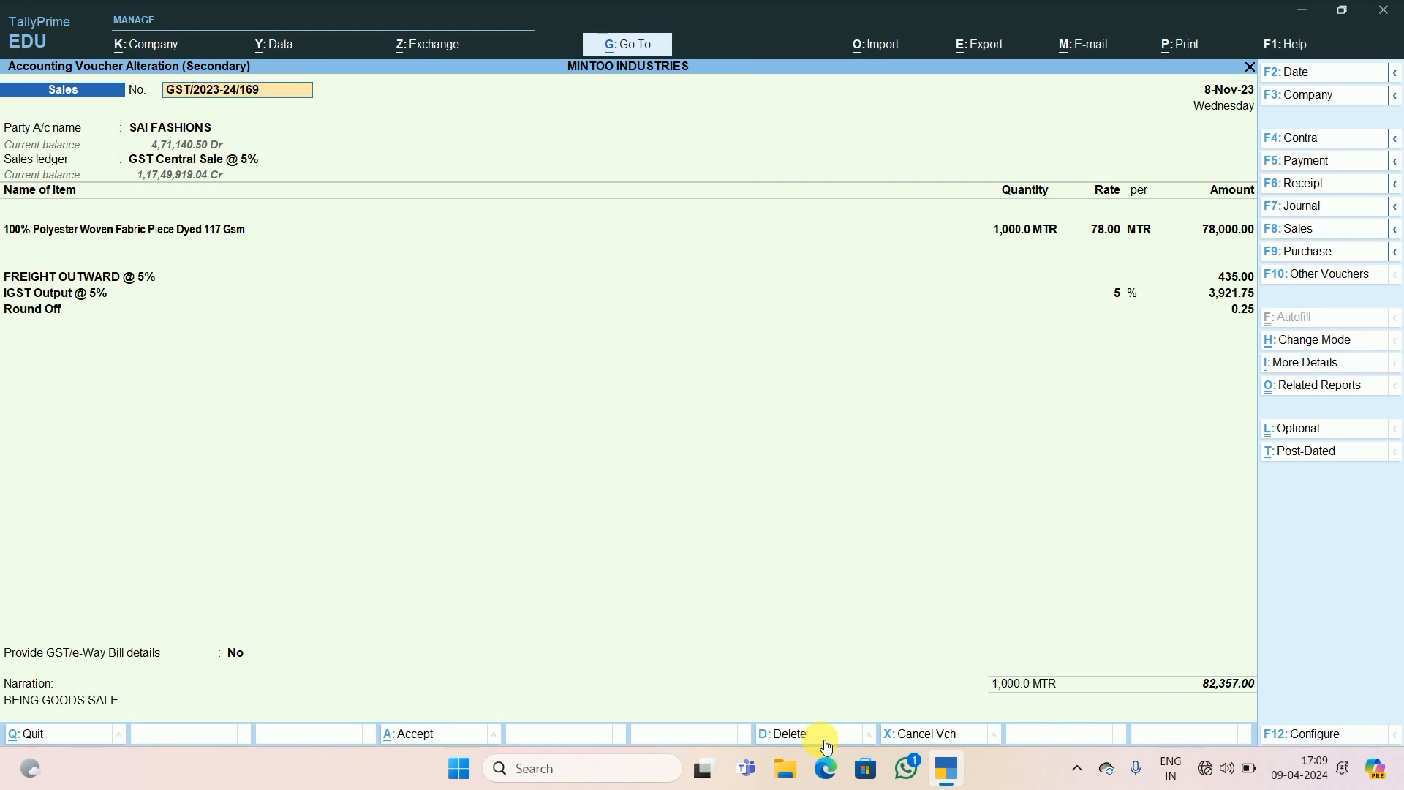
pyautogui.press('ctrl')
# Step: Leave the sales register without changing the voucher and open voucher creation from the Gateway of Tally
pyautogui.press('Escape')
pyautogui.press('Escape')
pyautogui.press('Escape')
pyautogui.press('Escape')
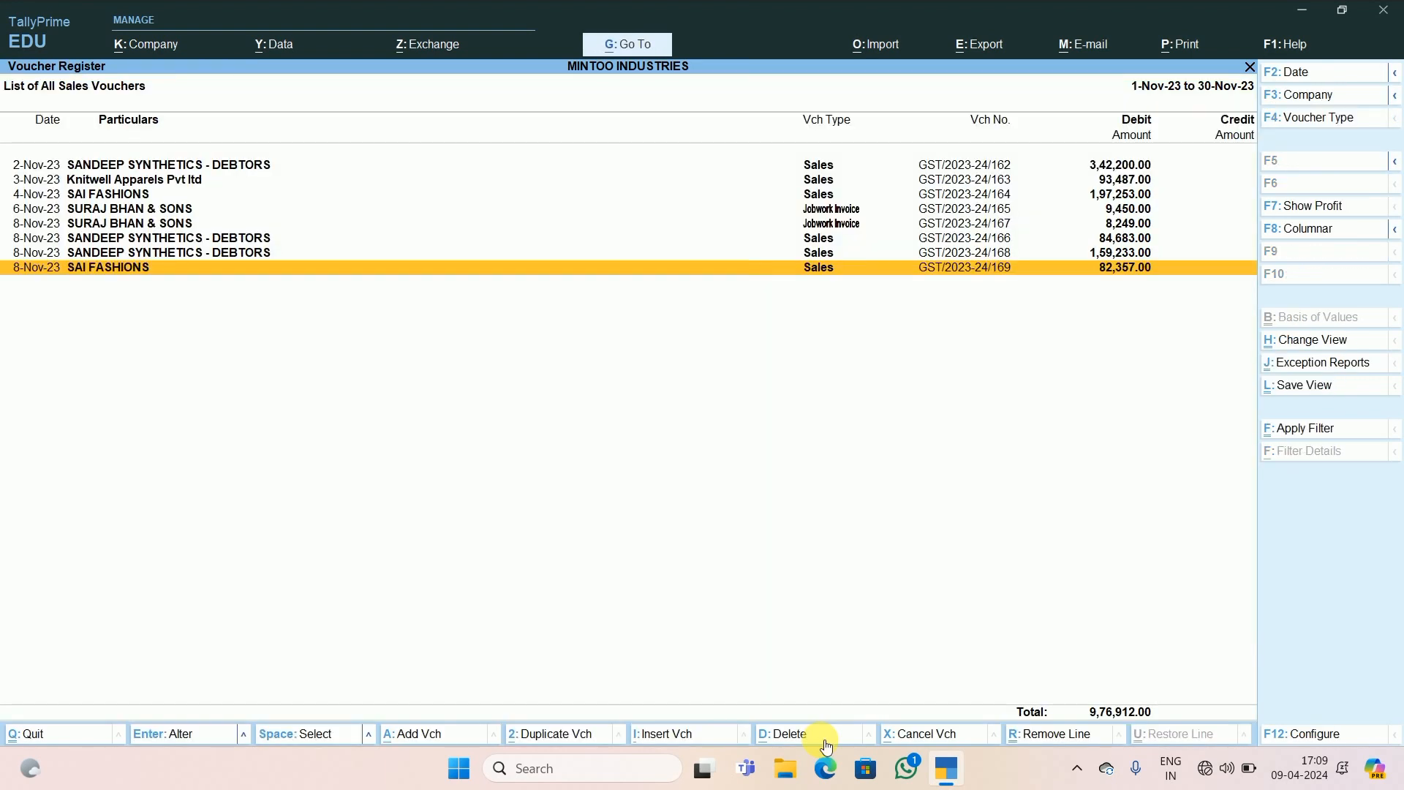
pyautogui.press('Escape')
pyautogui.press('Escape')
pyautogui.press('Escape')
pyautogui.press('Escape')
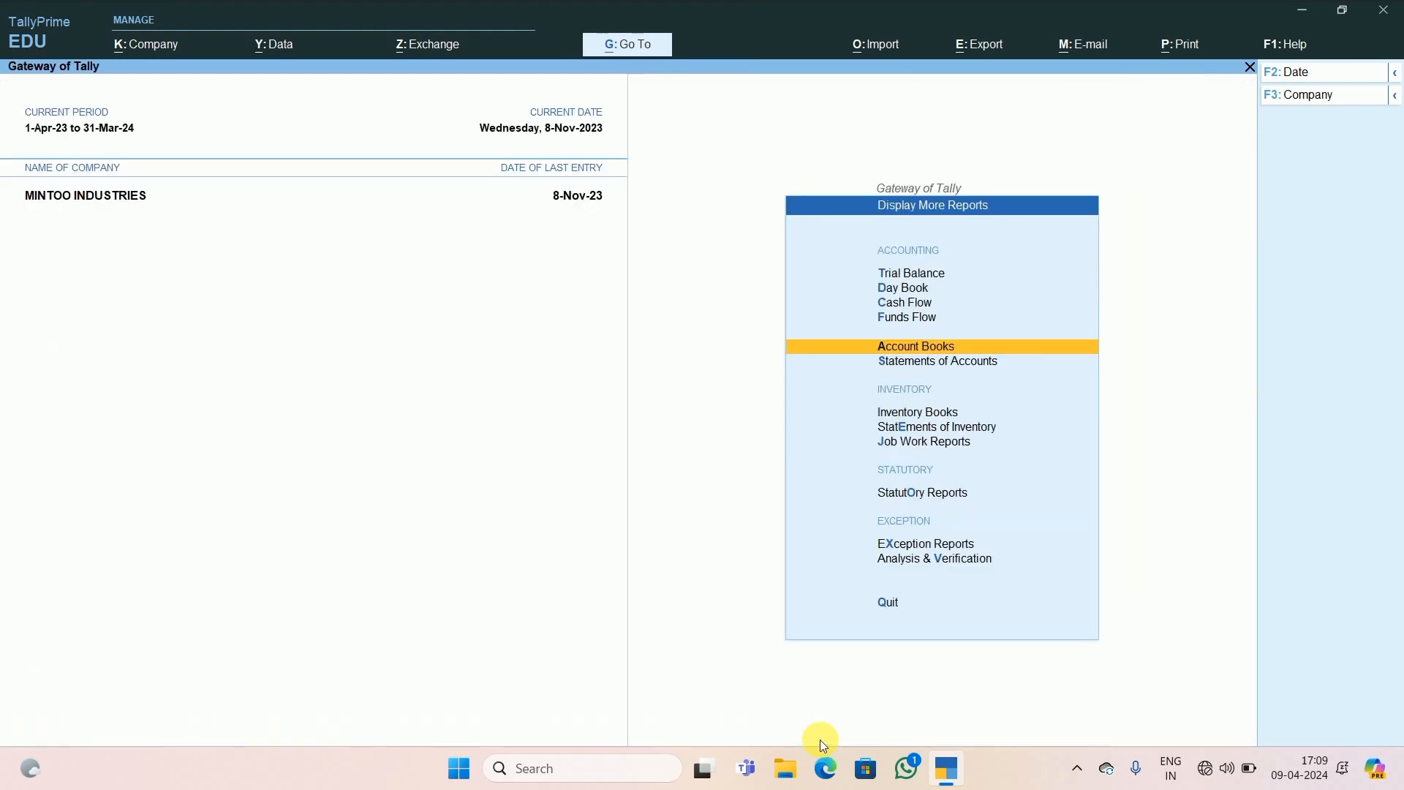
pyautogui.press('Down')
pyautogui.press('Down')
pyautogui.press('Down')
pyautogui.press('Down')
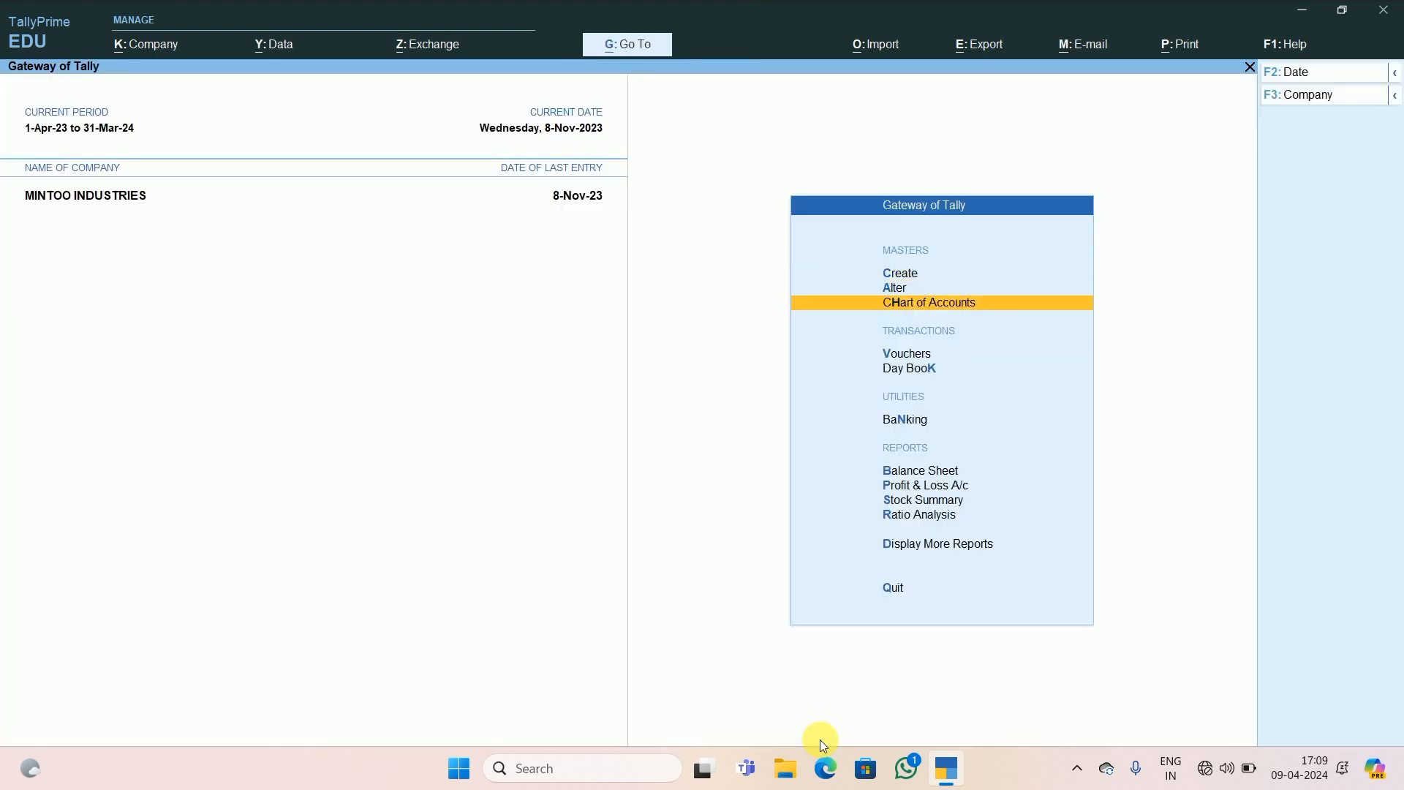
pyautogui.press('Up')
pyautogui.press('Return')
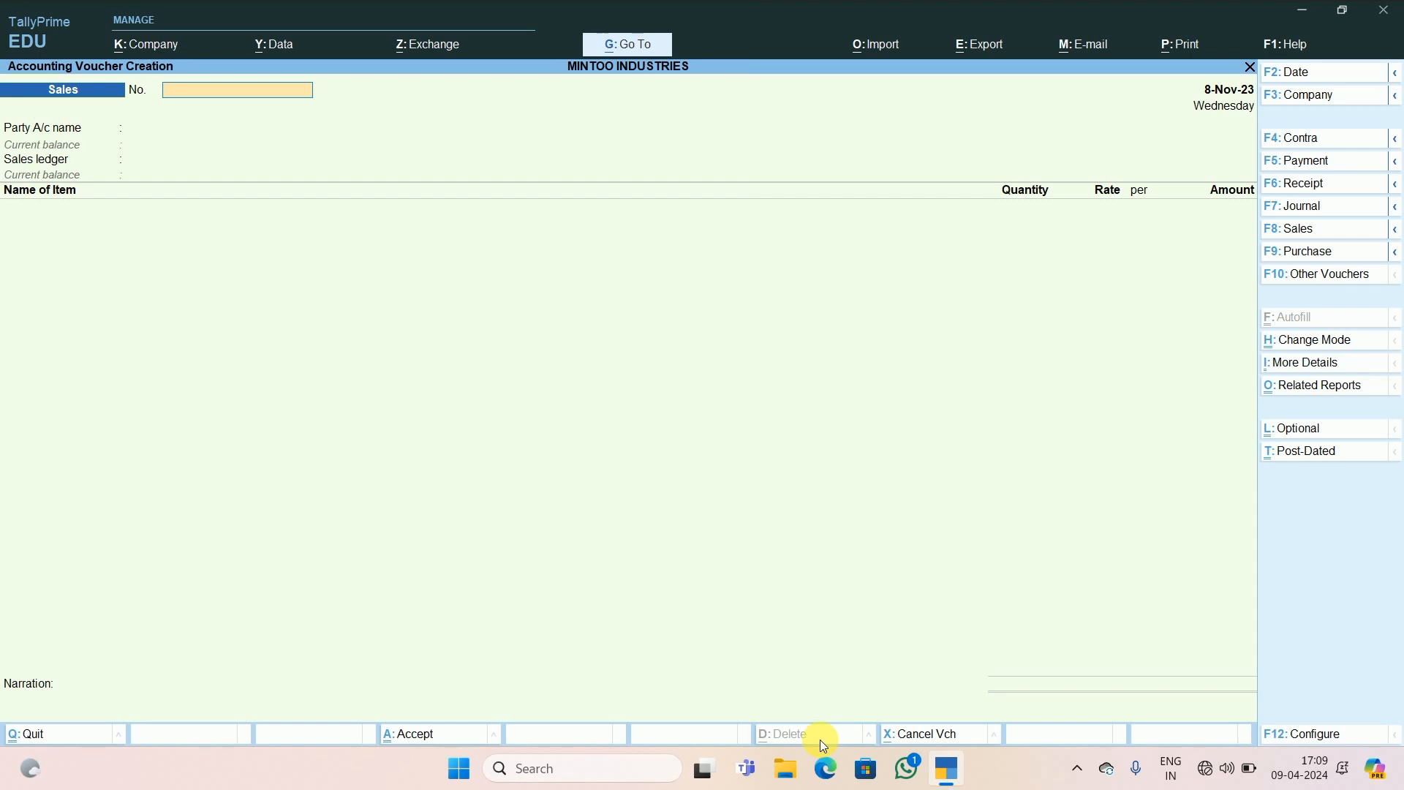
pyautogui.press('alt')
pyautogui.hotkey('alt', 'F8')
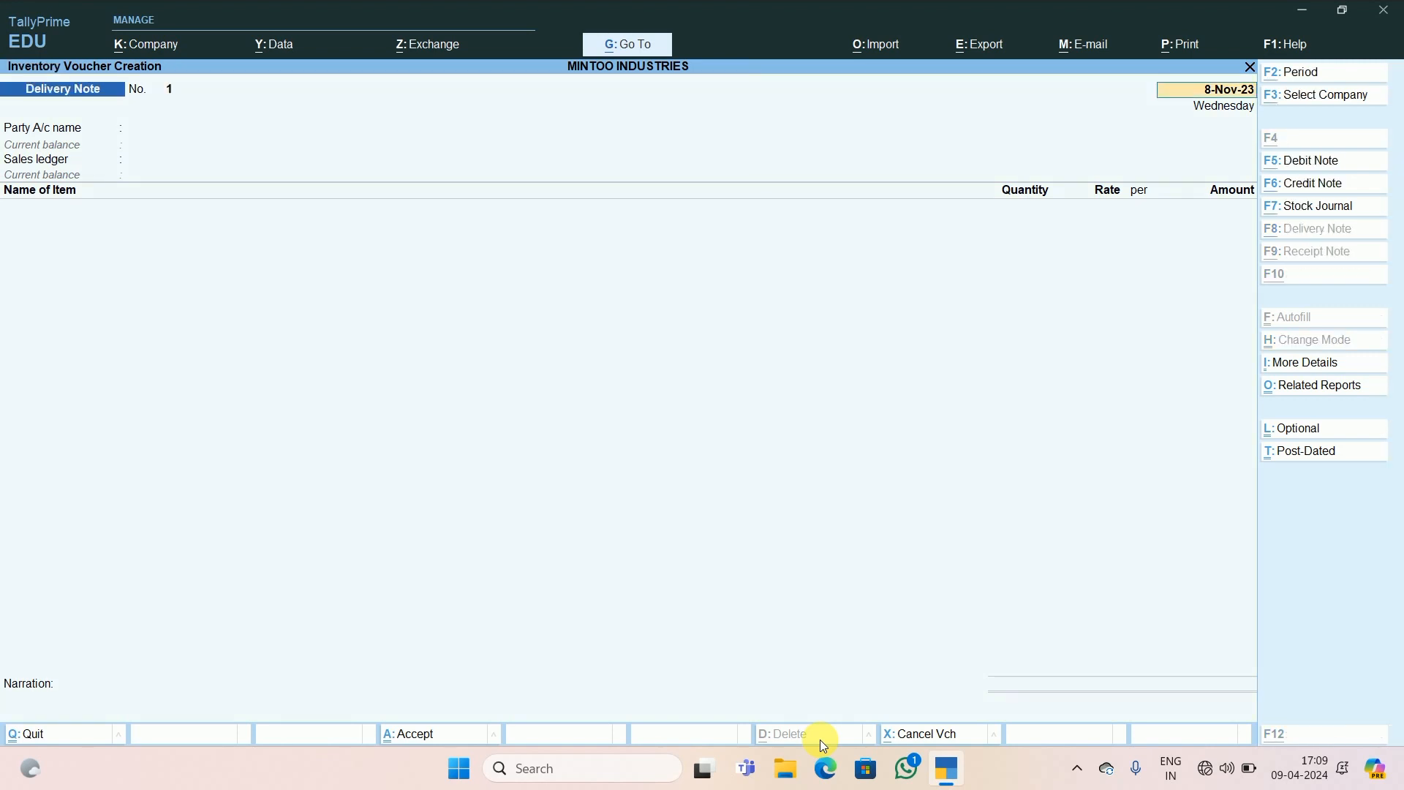
pyautogui.press('alt')
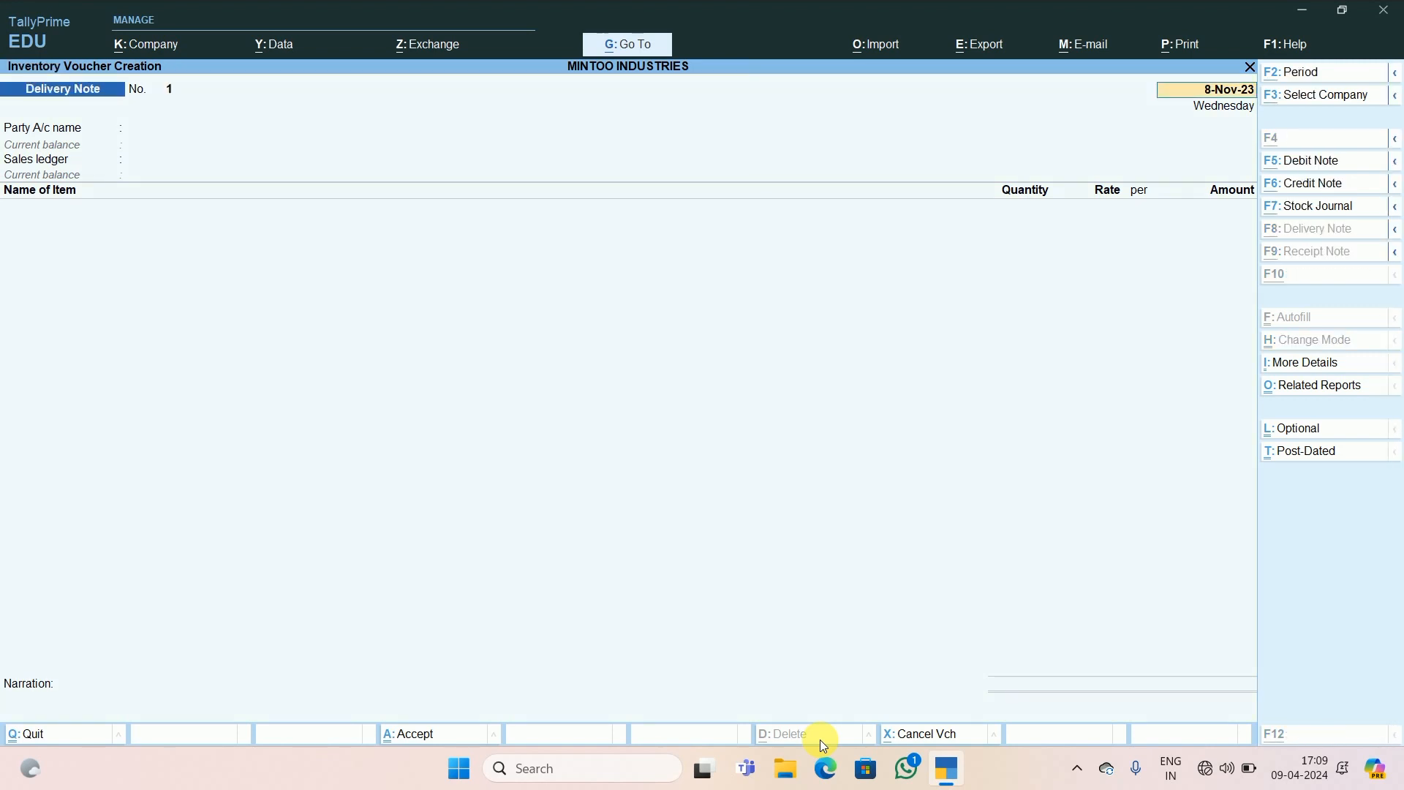
pyautogui.hotkey('alt', 'F7')
pyautogui.press('alt')
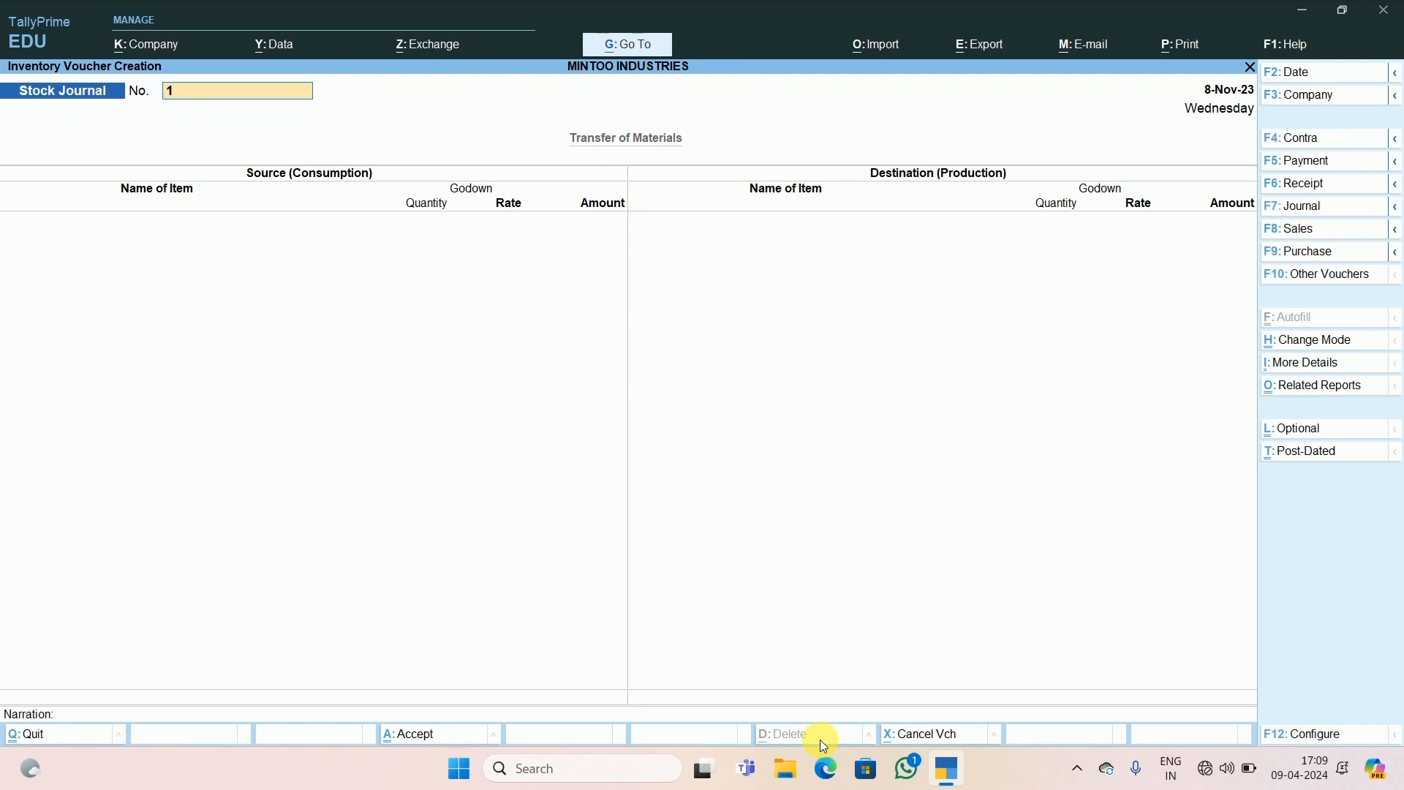
pyautogui.press('alt')
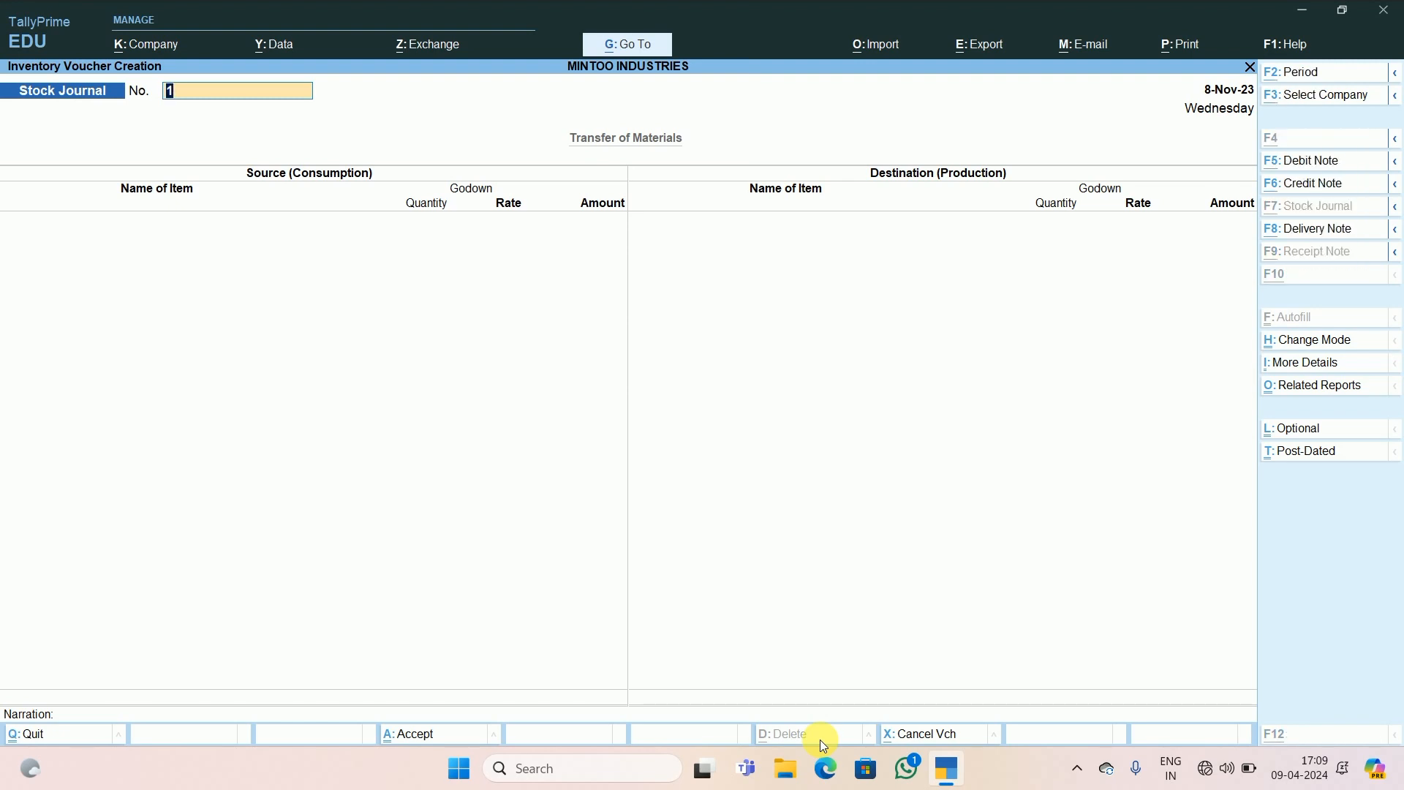
pyautogui.press('alt')
pyautogui.hotkey('alt', 'F6')
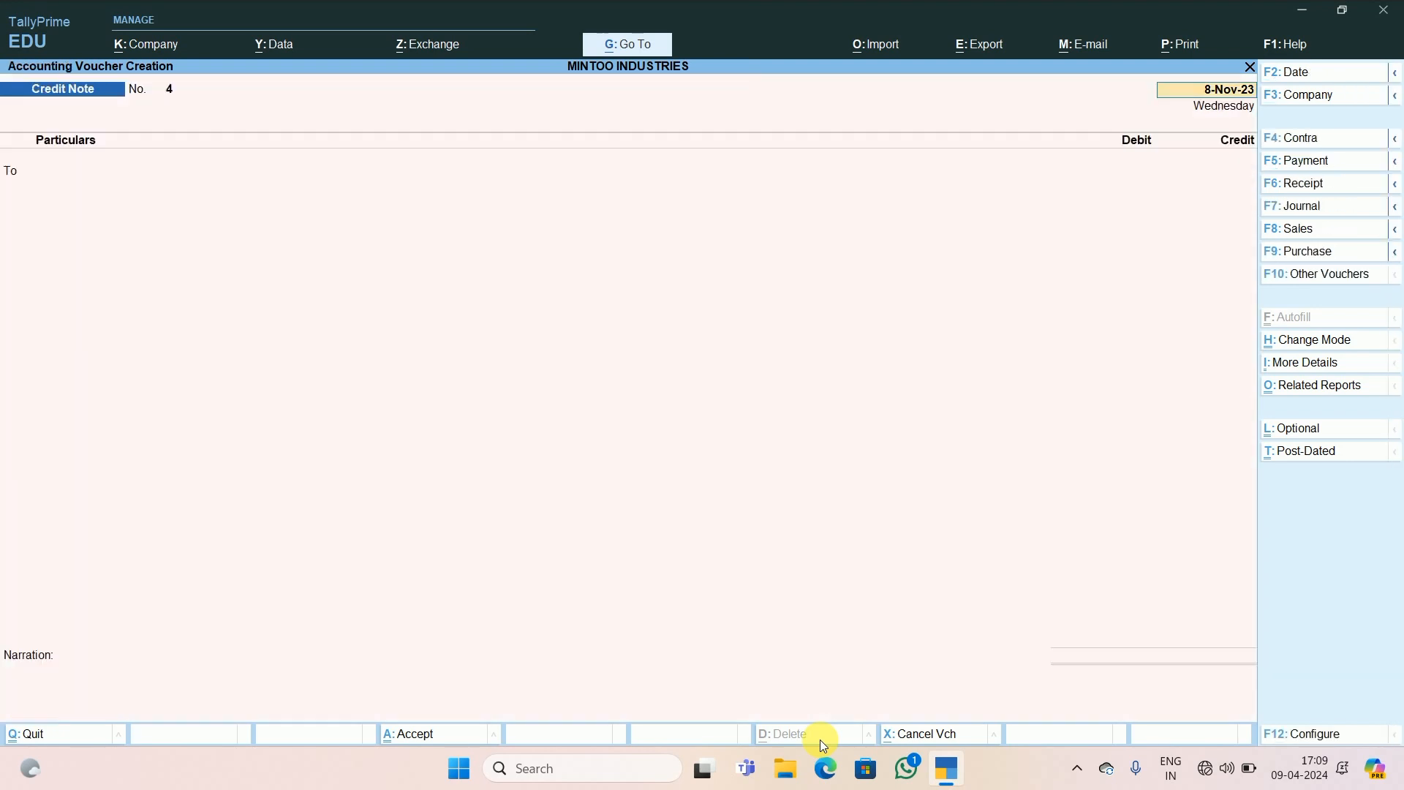
pyautogui.press('alt')
pyautogui.hotkey('alt', 'F8')
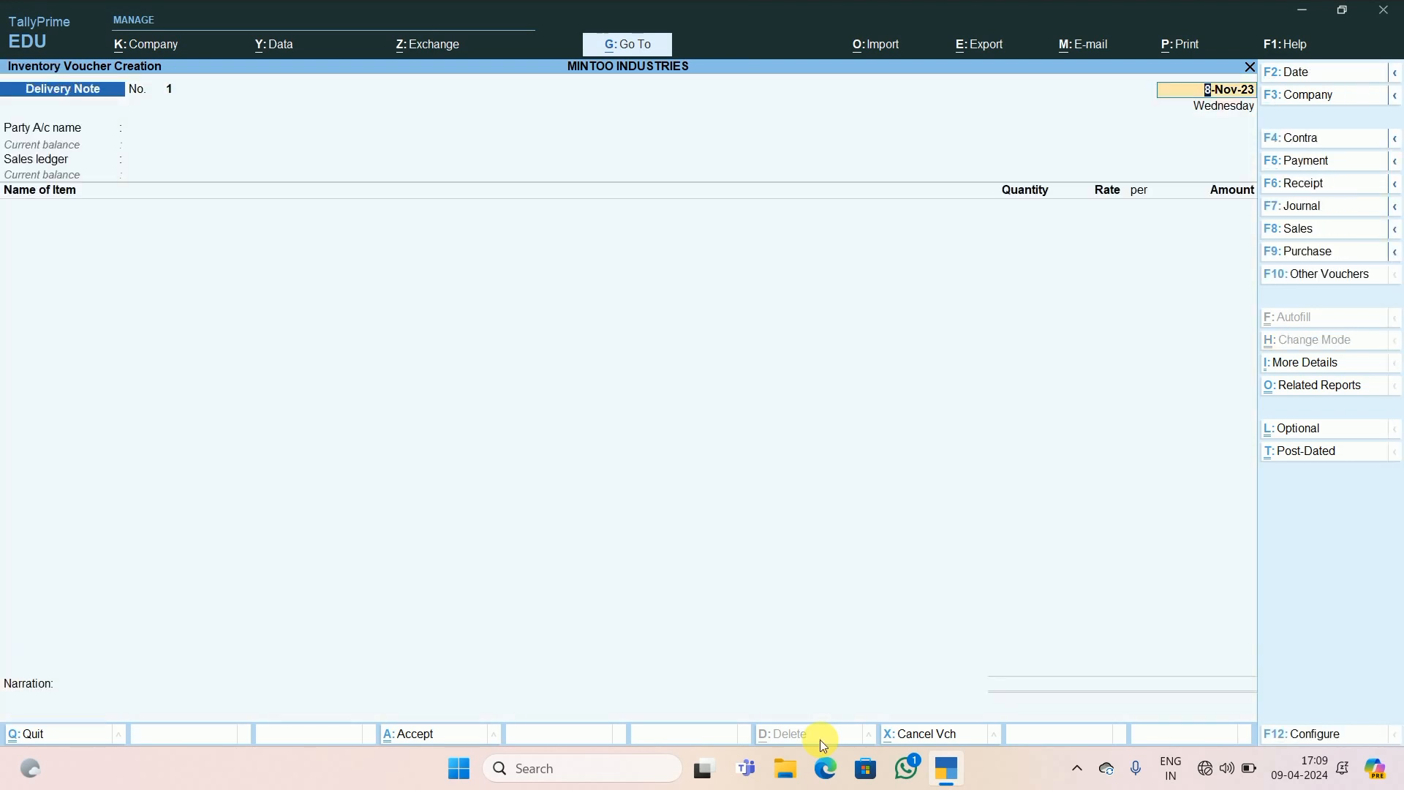
# Step: Switch the new voucher to the Sales voucher type
pyautogui.press('alt')
pyautogui.press('XF86AudioRaiseVolume')
pyautogui.press('XF86AudioLowerVolume')
pyautogui.press('alt')
pyautogui.press('XF86AudioRaiseVolume')
pyautogui.press('F8')
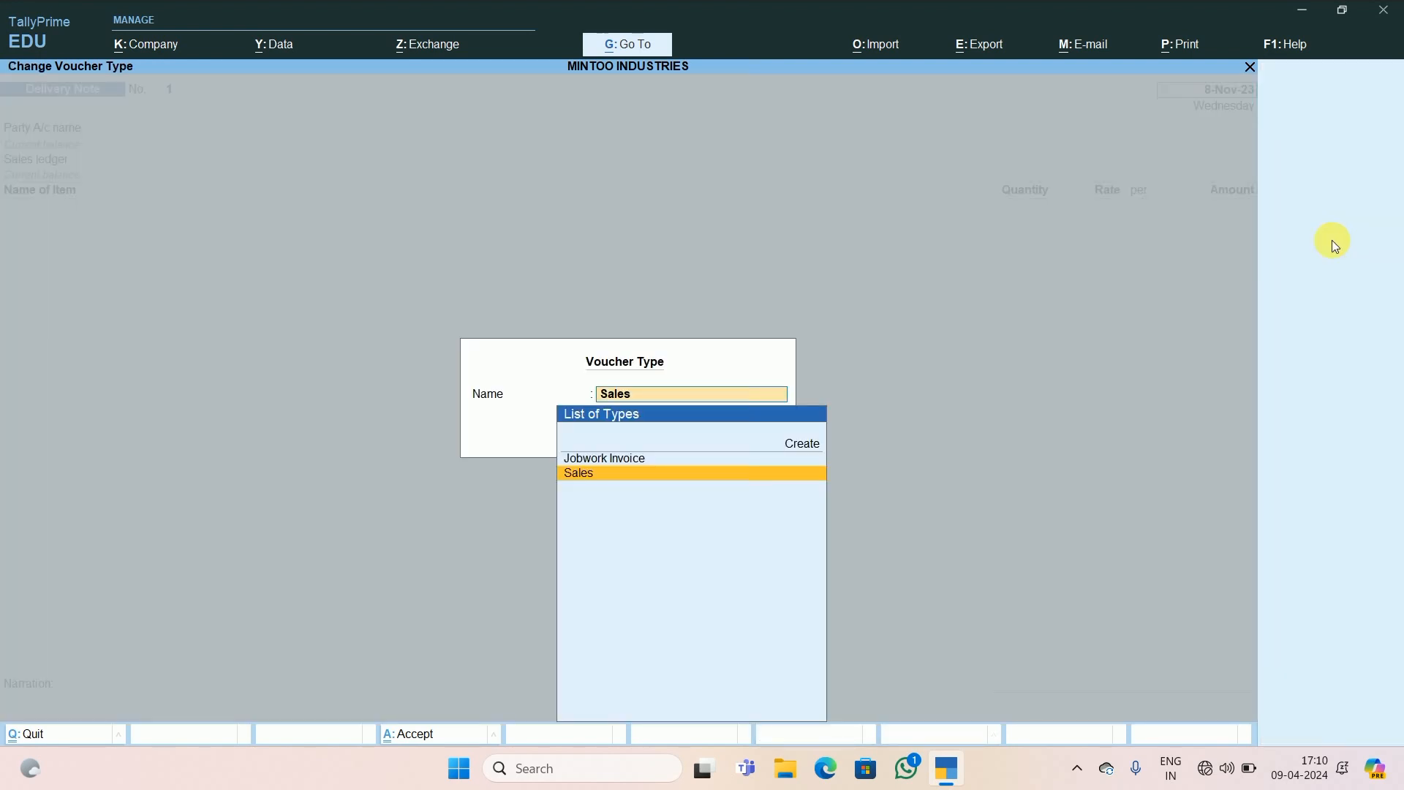
pyautogui.press('Return')
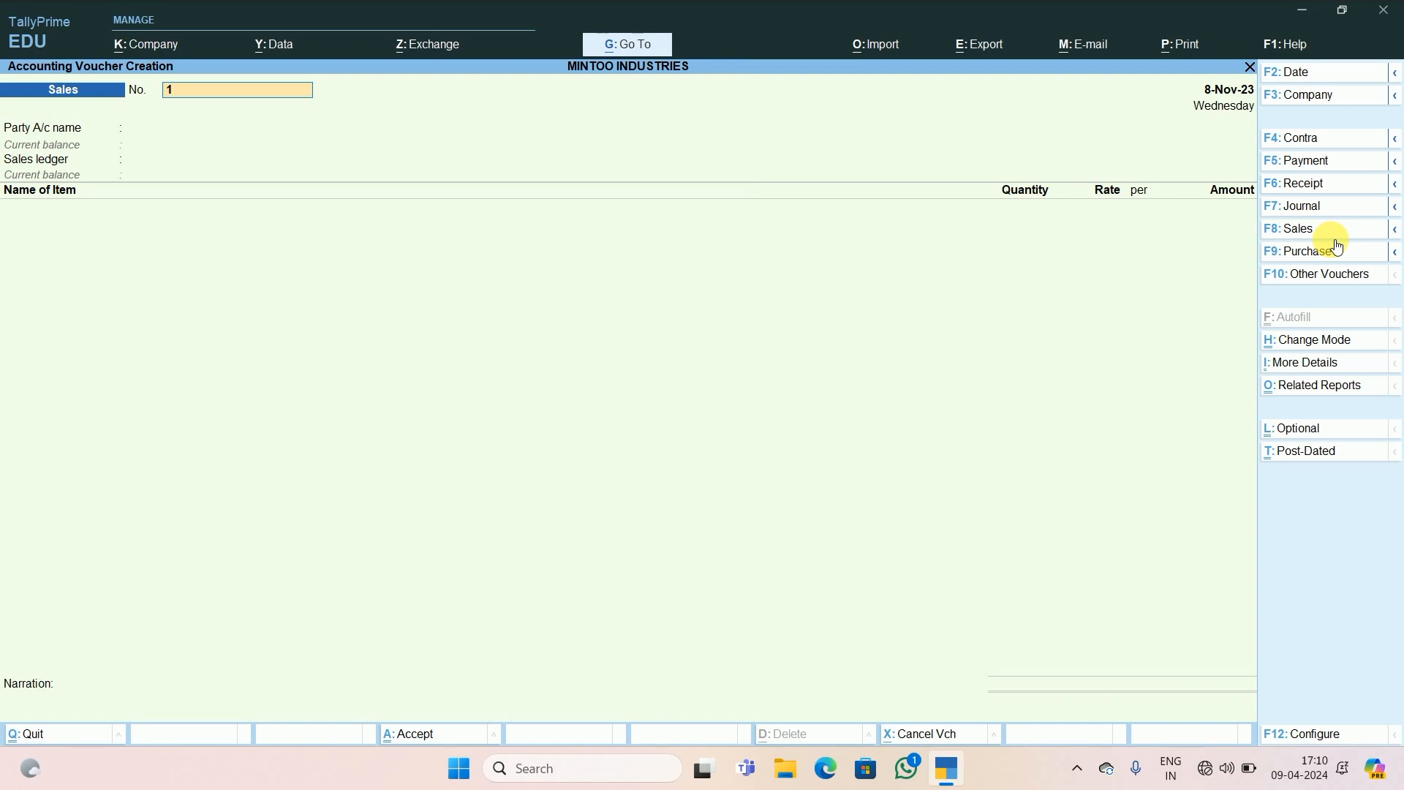
# Step: Paste the copied number into the sales voucher's number and change it to GST/2023-24/170
pyautogui.press('ctrl')
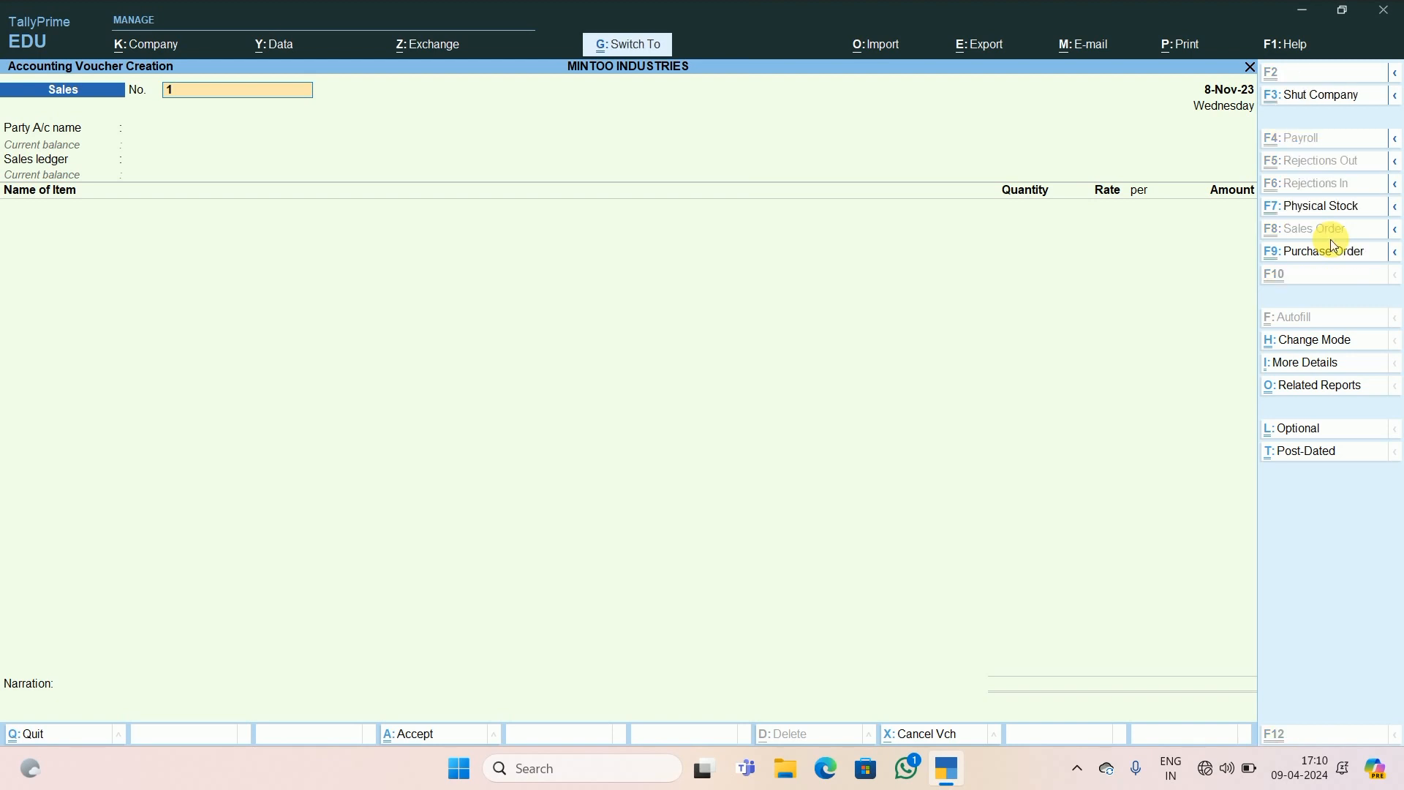
pyautogui.write('GST/2023-24/169')
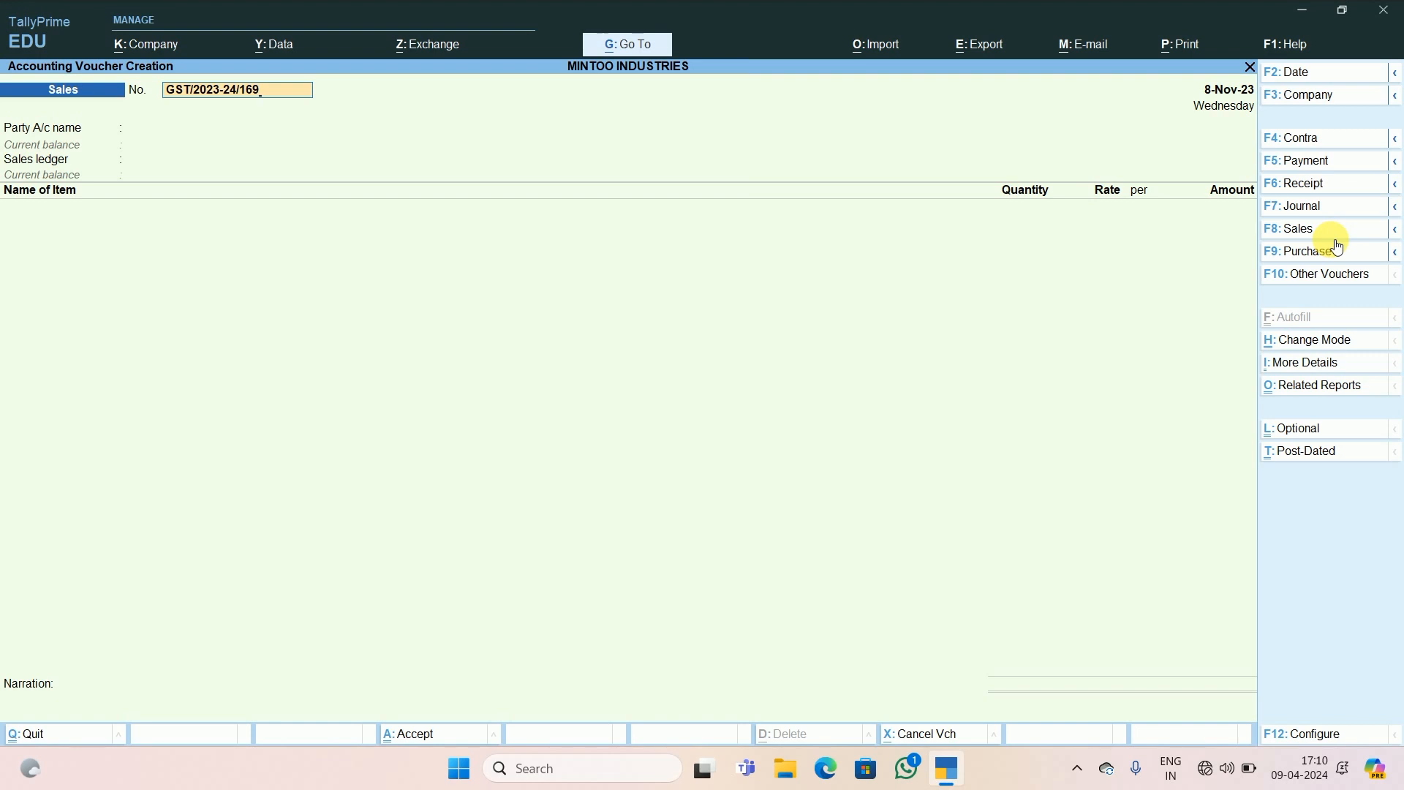
pyautogui.press('BackSpace')
pyautogui.press('BackSpace')
pyautogui.write('70')
# Step: Set the voucher date to 1-4-2023
pyautogui.click(1225, 105)
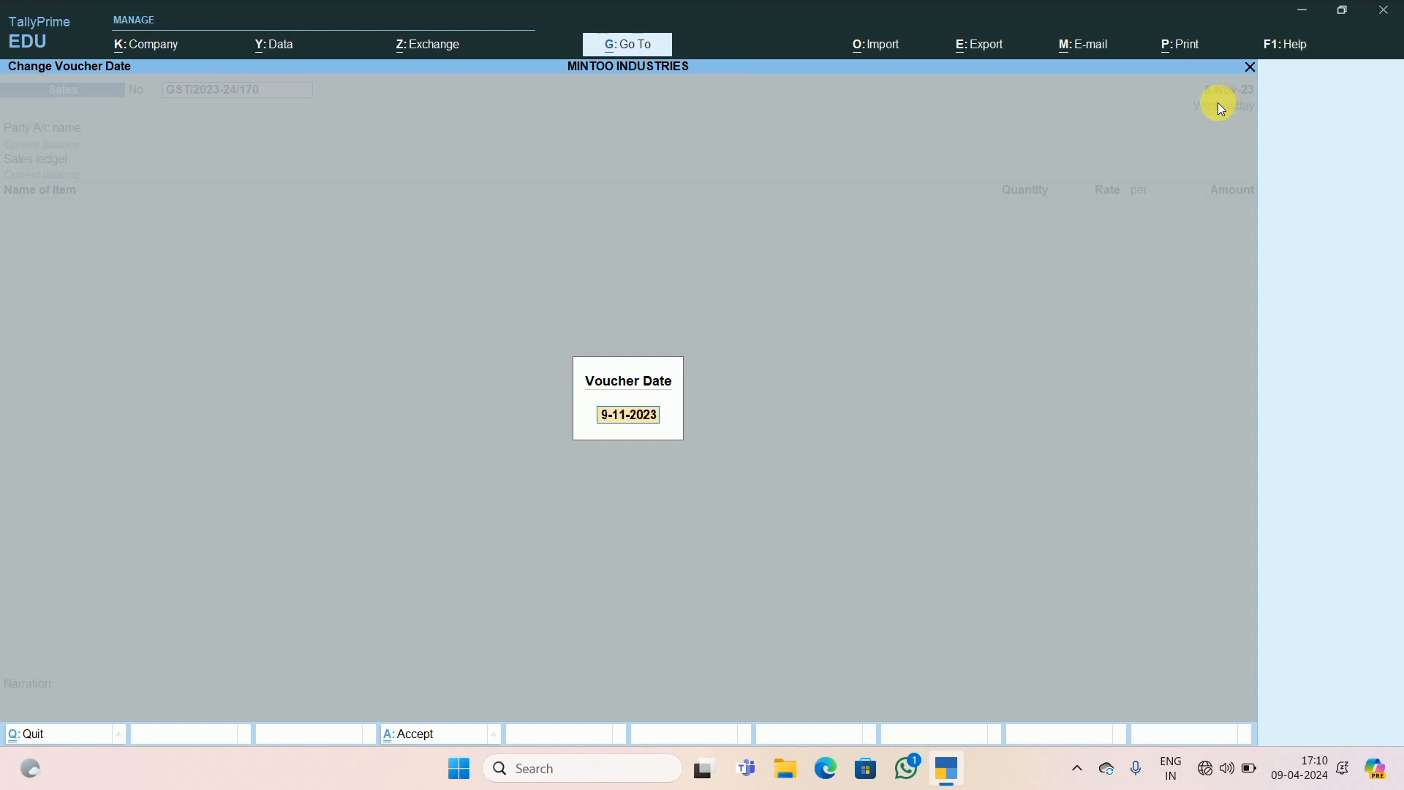
pyautogui.write('1.4.24')
pyautogui.press('Return')
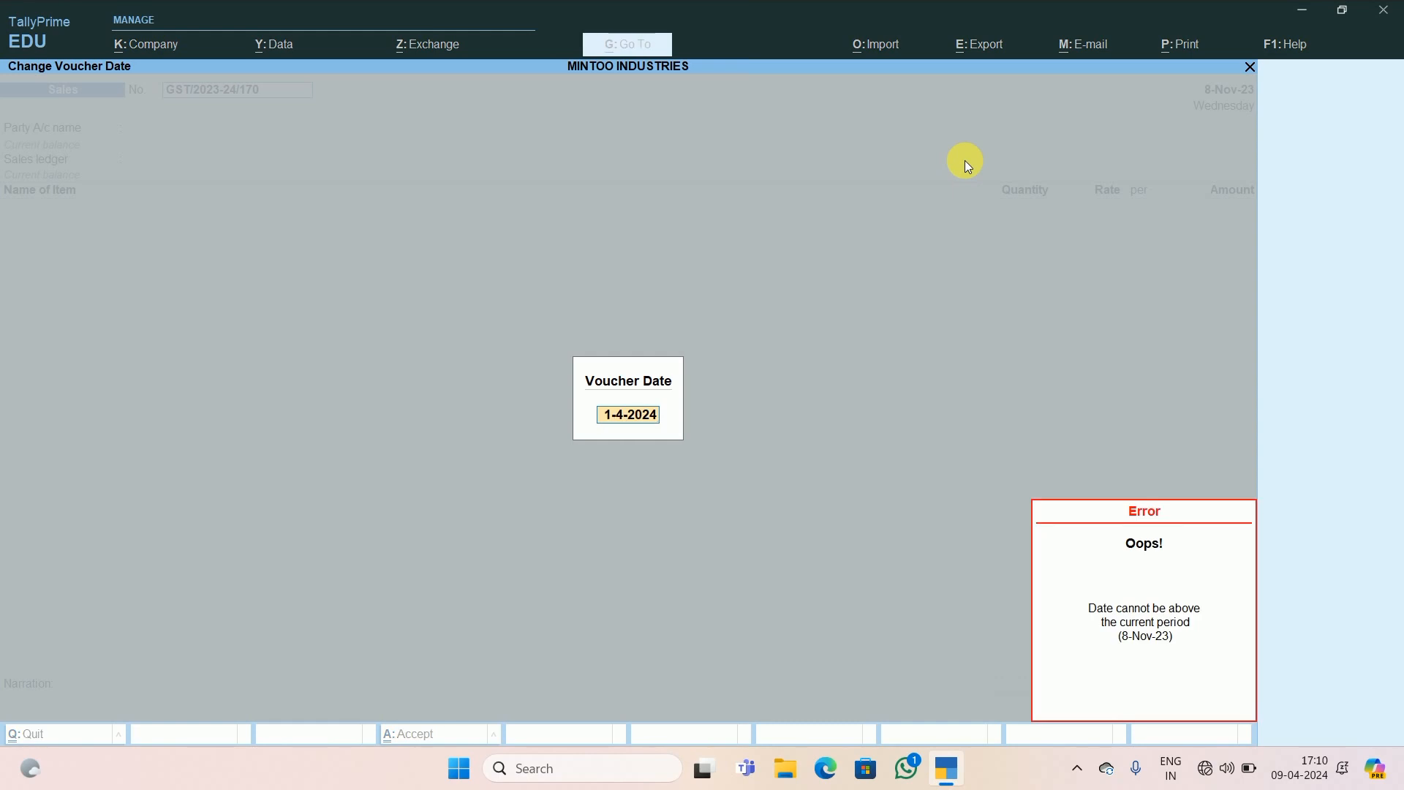
pyautogui.write('1.4.24')
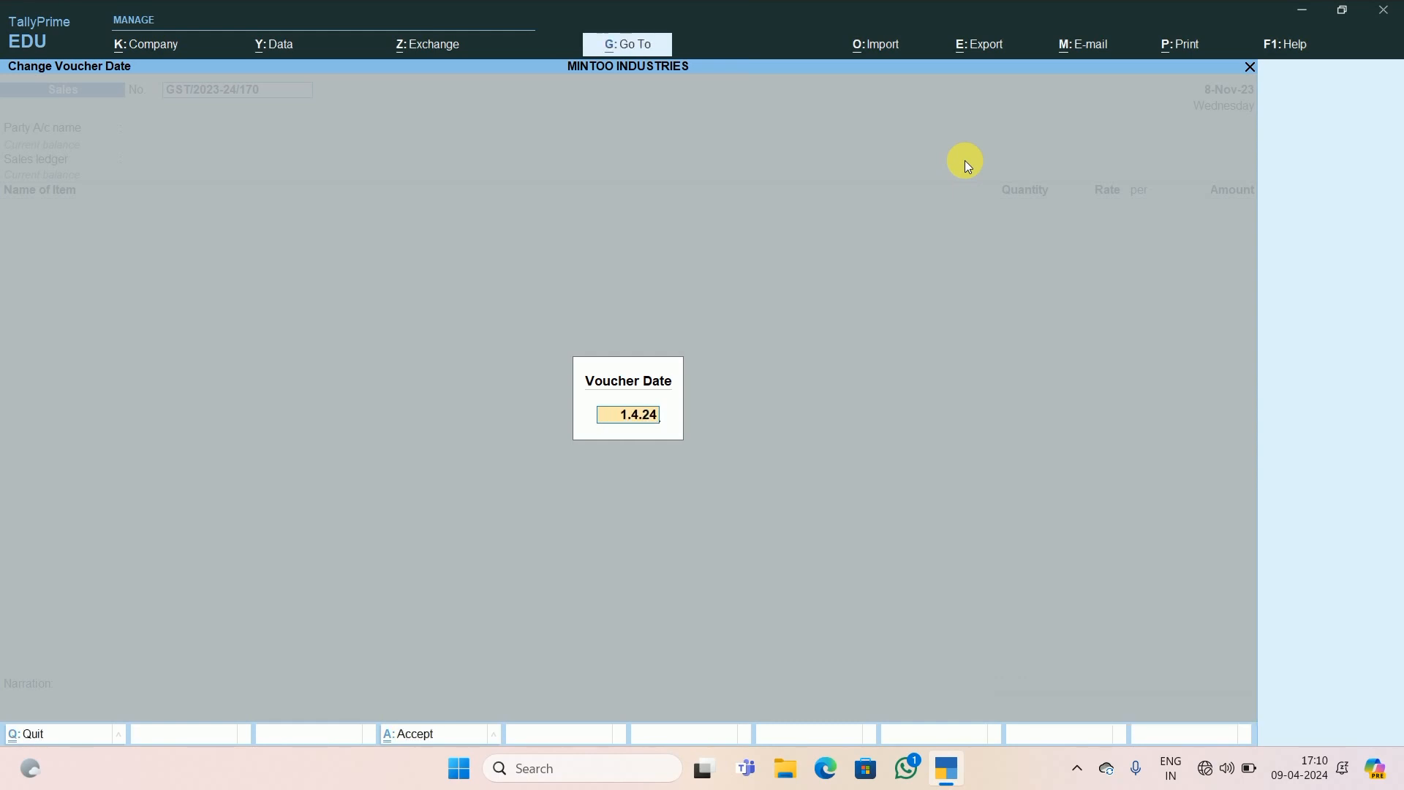
pyautogui.press('BackSpace')
pyautogui.write('3')
pyautogui.press('Return')
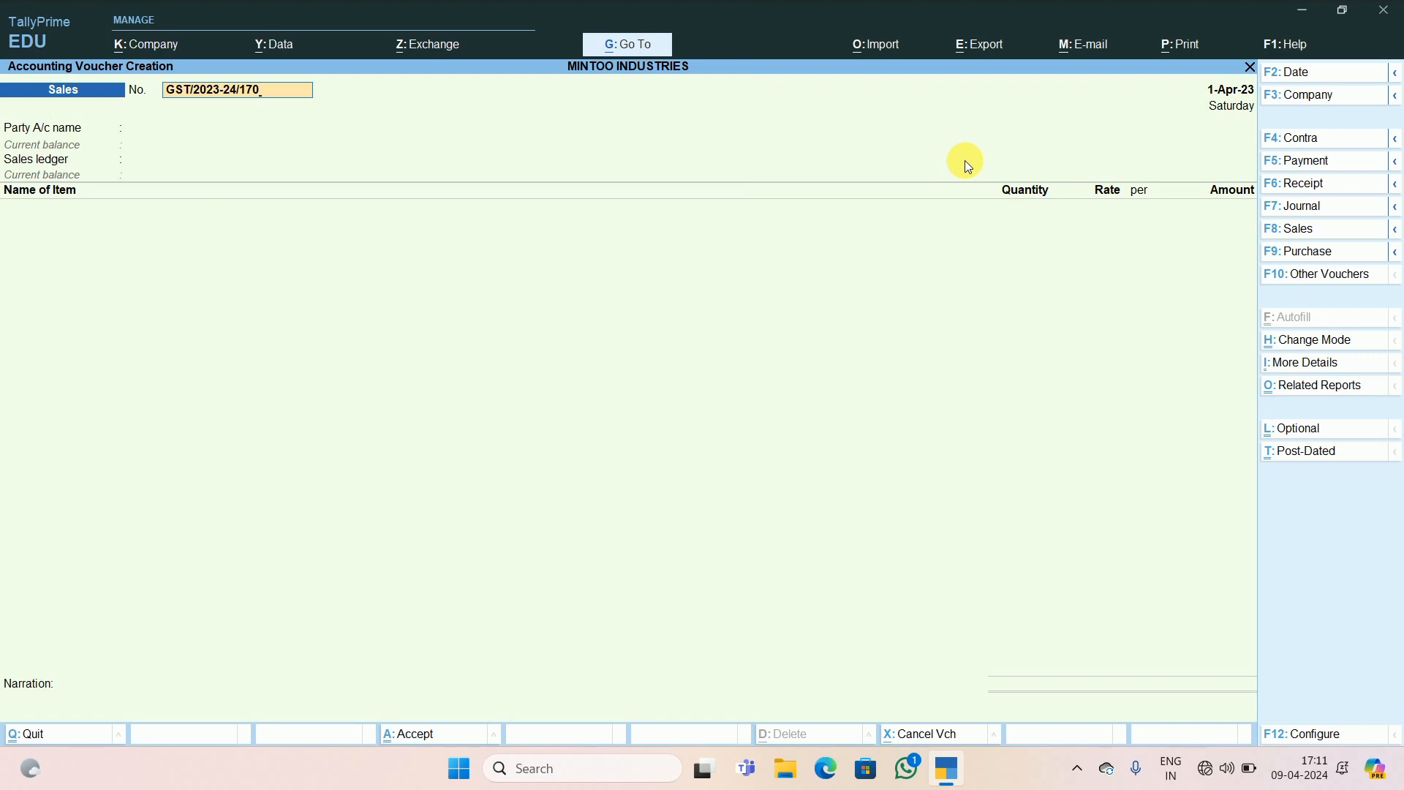
# Step: Clear the voucher number, paste the copied one again and change it to GST/2023-24/171
pyautogui.press('Return')
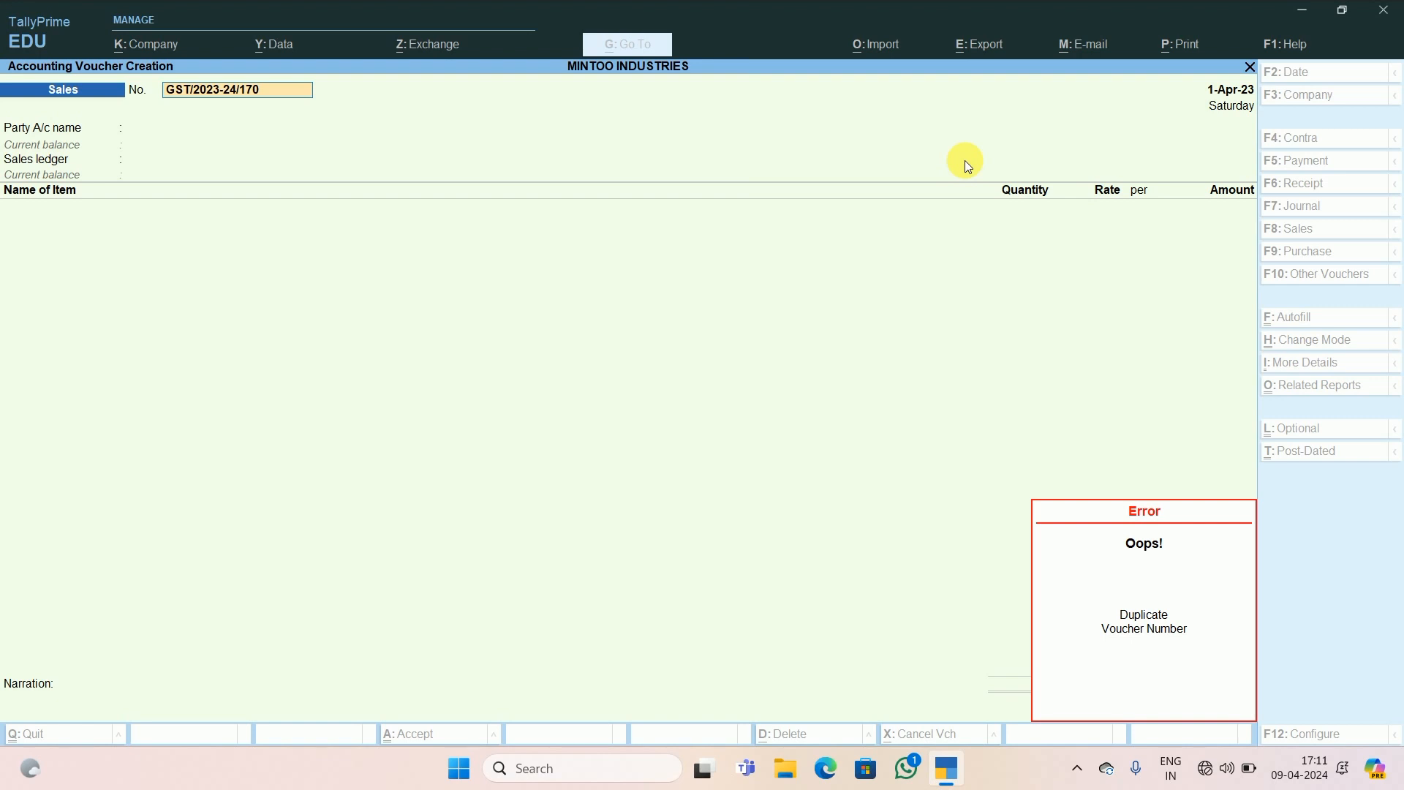
pyautogui.press('Escape')
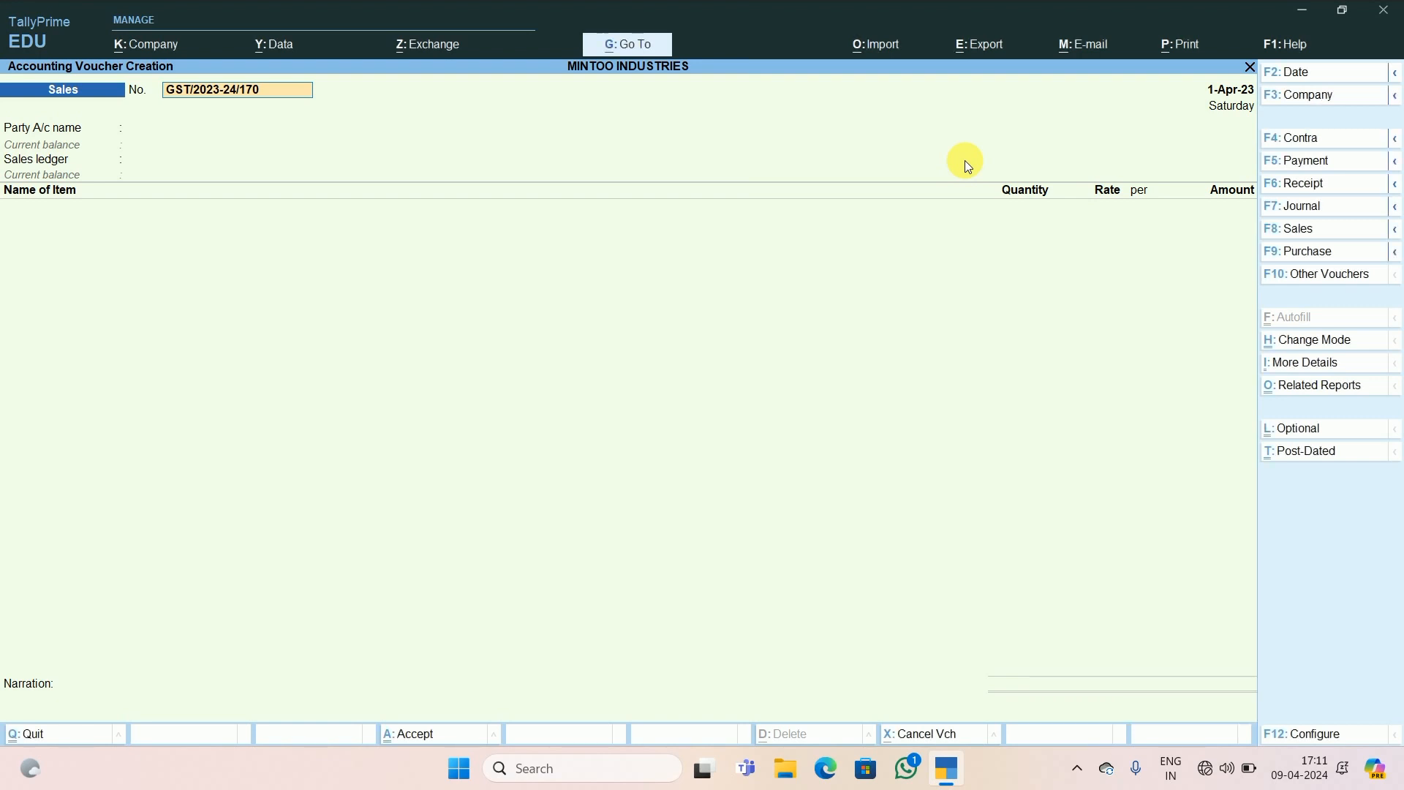
pyautogui.press('BackSpace')
pyautogui.press('BackSpace')
pyautogui.press('BackSpace')
pyautogui.press('BackSpace')
pyautogui.press('BackSpace')
pyautogui.press('BackSpace')
pyautogui.press('BackSpace')
pyautogui.press('BackSpace')
pyautogui.press('BackSpace')
pyautogui.press('BackSpace')
pyautogui.press('BackSpace')
pyautogui.press('BackSpace')
pyautogui.press('Return')
pyautogui.press('Escape')
pyautogui.press('BackSpace')
pyautogui.press('BackSpace')
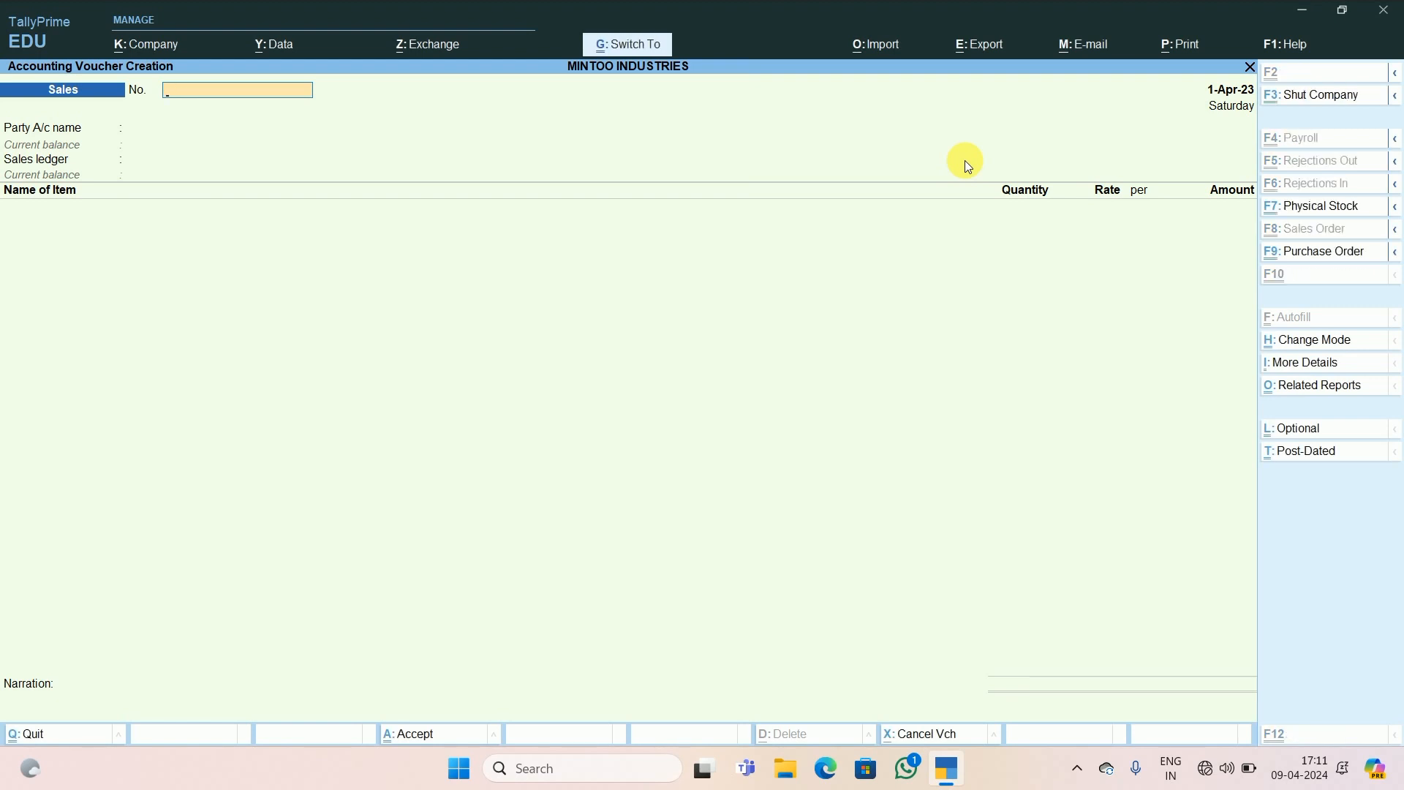
pyautogui.write('GST/2023-24/169')
pyautogui.press('BackSpace')
pyautogui.press('BackSpace')
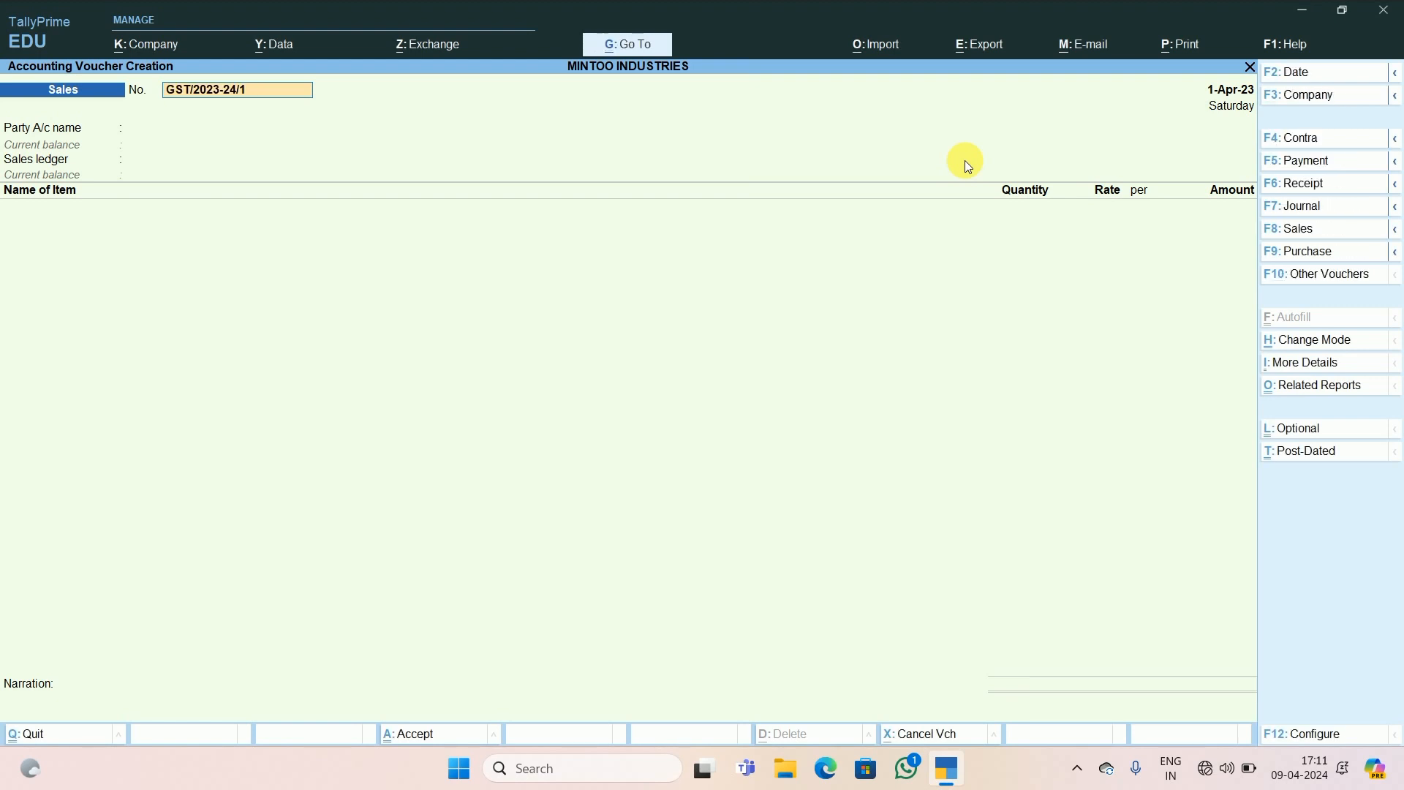
pyautogui.write('71')
pyautogui.press('Return')
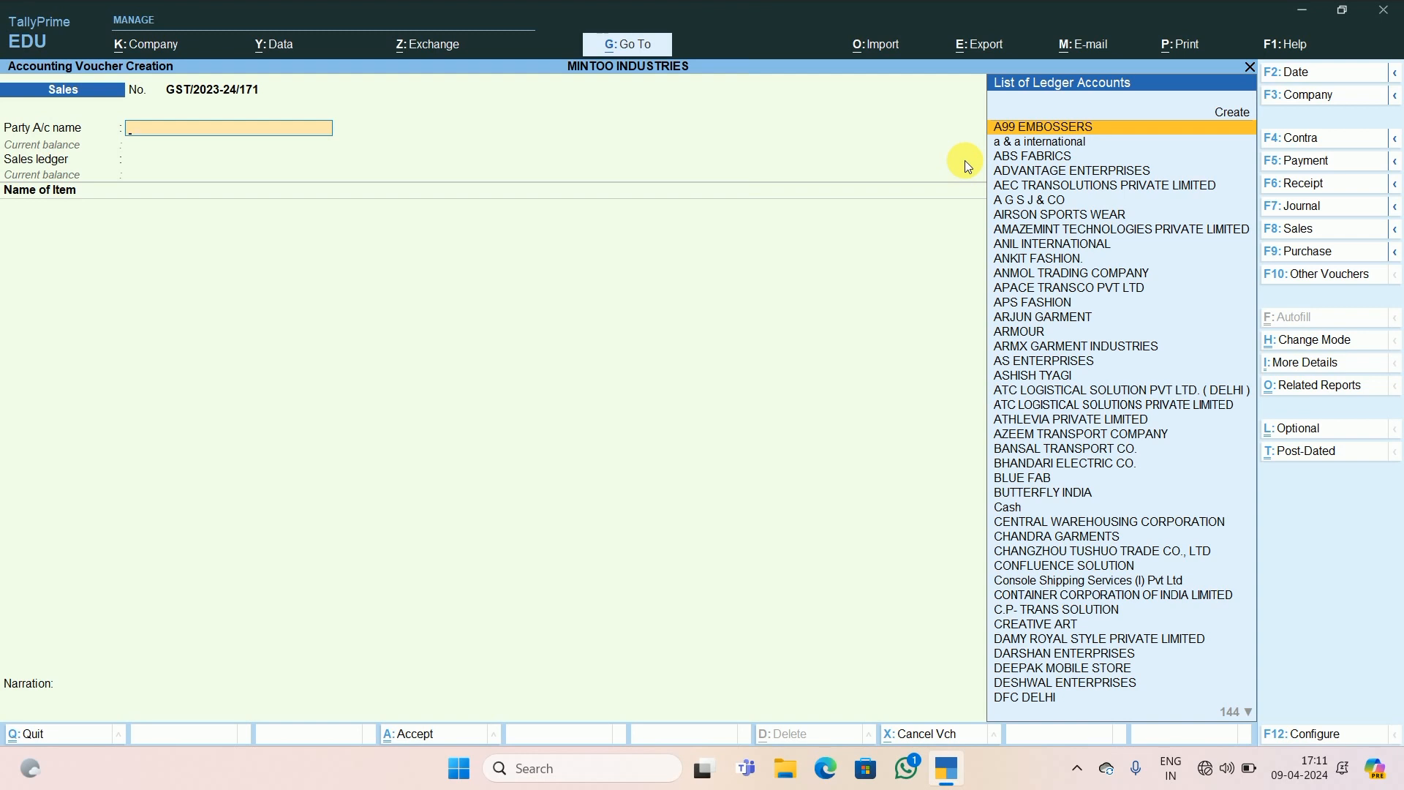
# Step: Choose A99 EMBOSSERS as the party account and set the delivery note number to Not Applicable
pyautogui.write('A99')
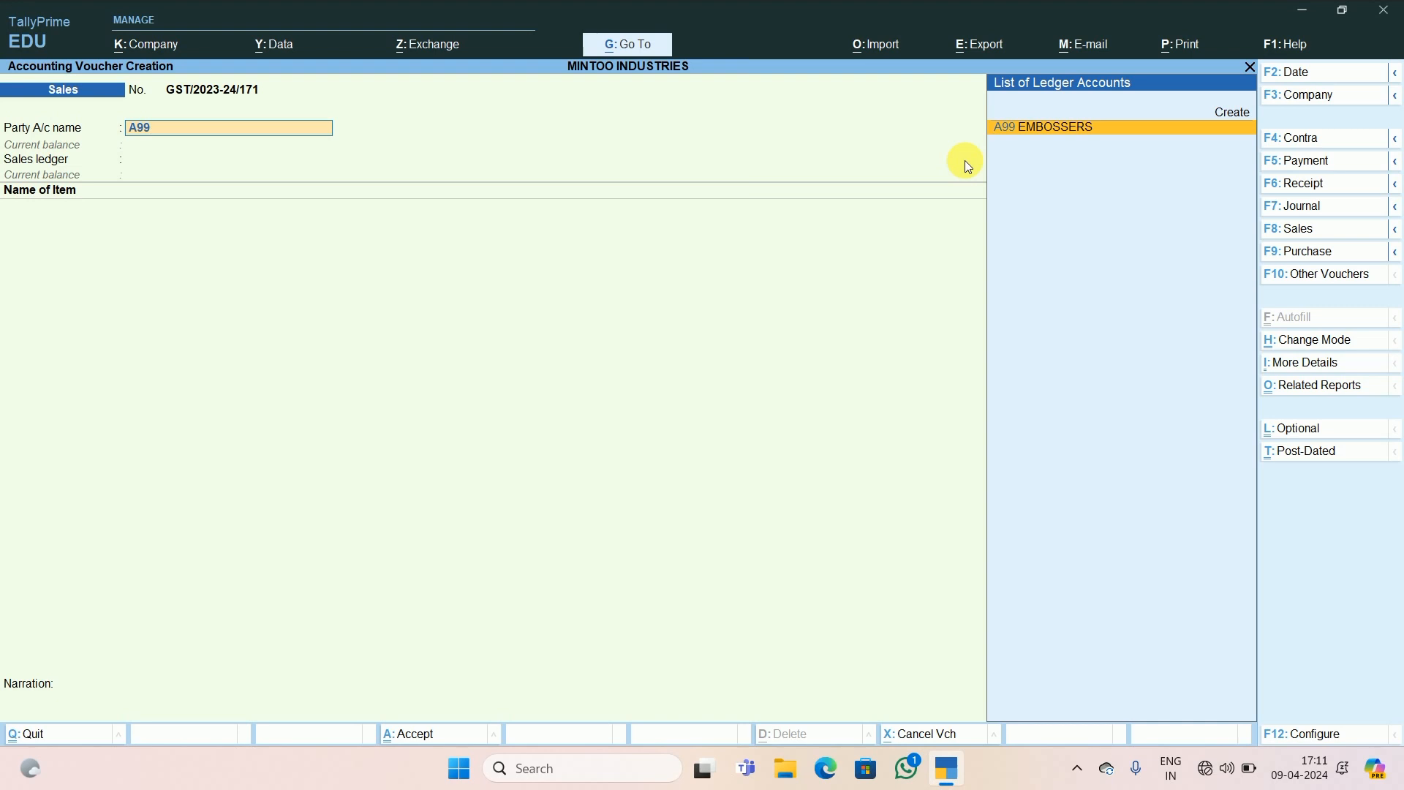
pyautogui.press('Return')
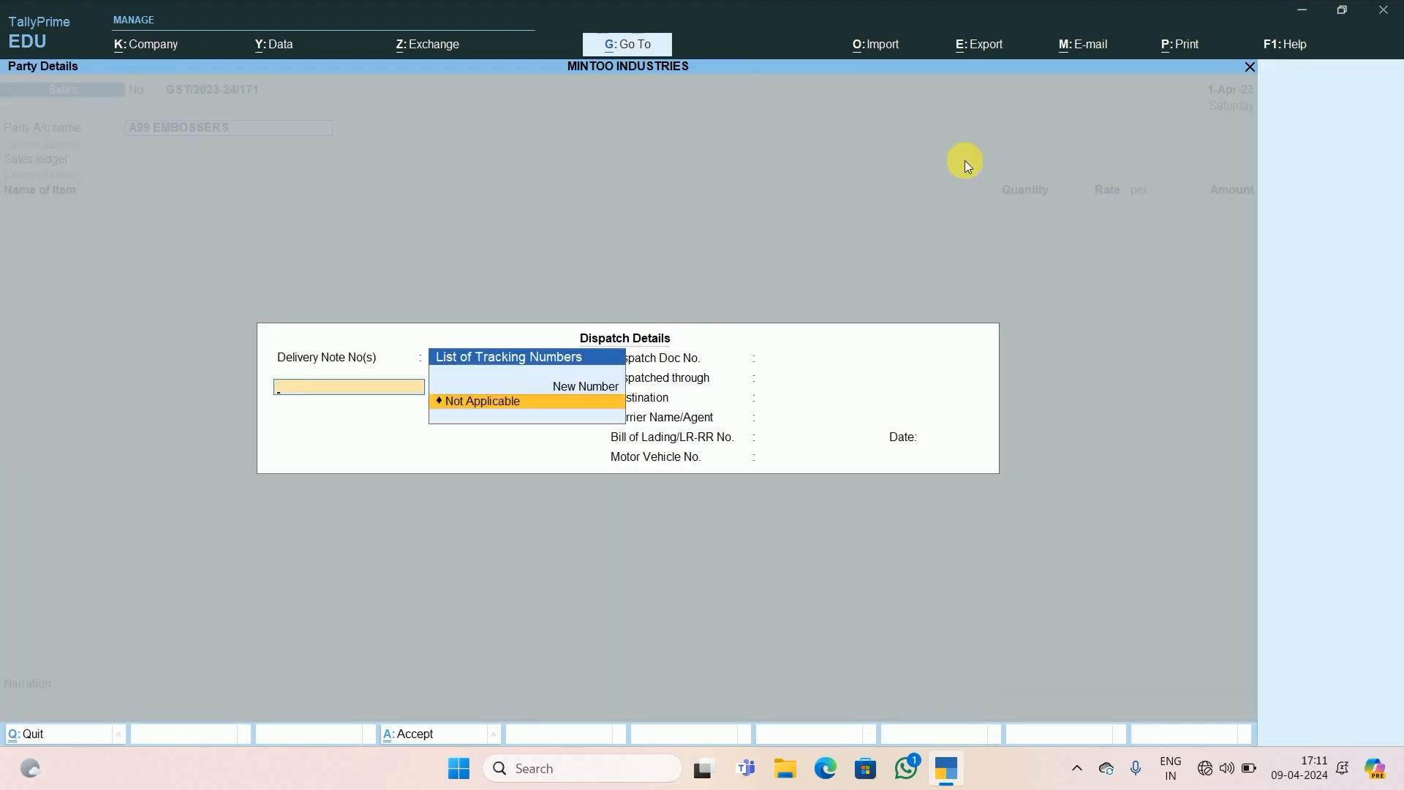
pyautogui.press('Return')
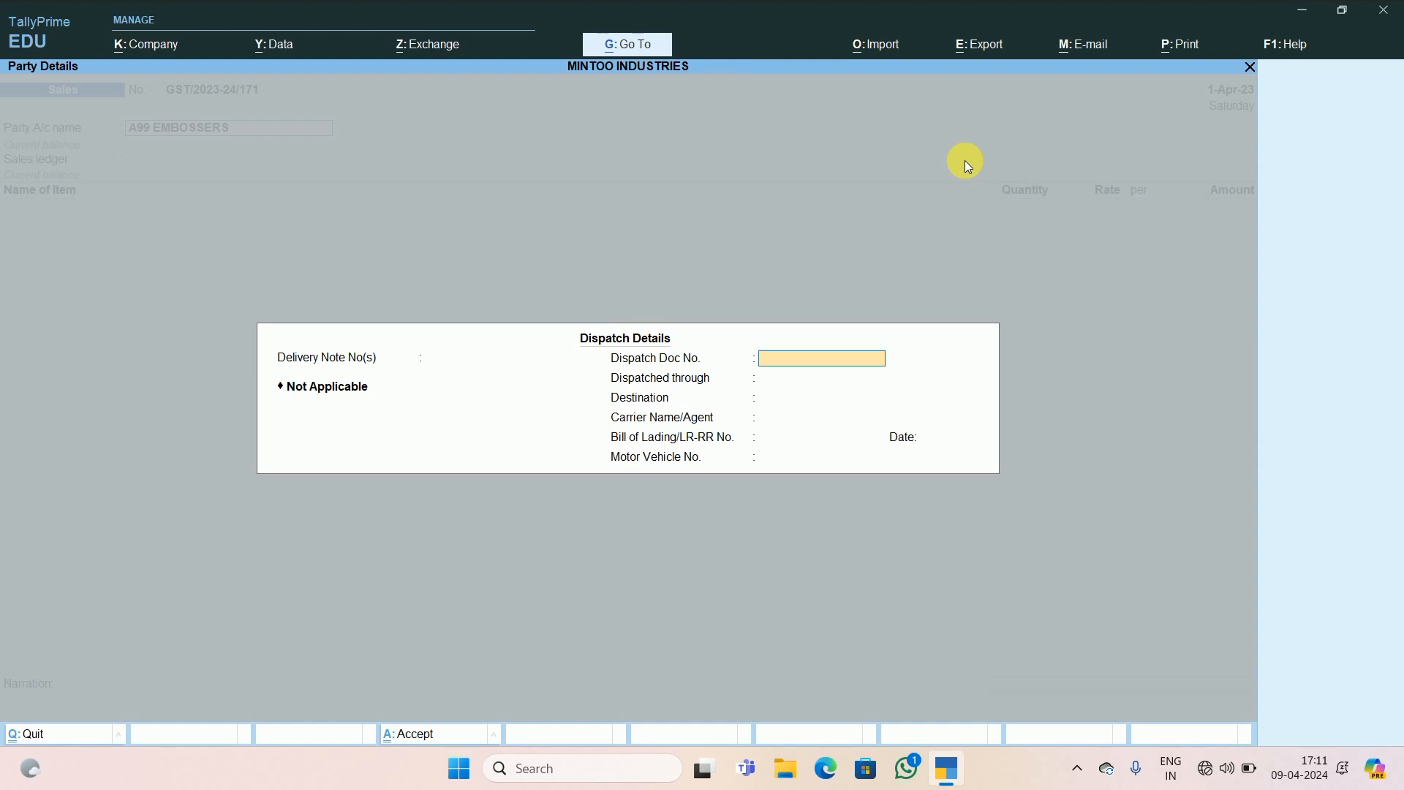
# Step: Leave all dispatch detail fields blank, from dispatch document number to motor vehicle number, and continue to the party details
pyautogui.press('Return')
pyautogui.press('Return')
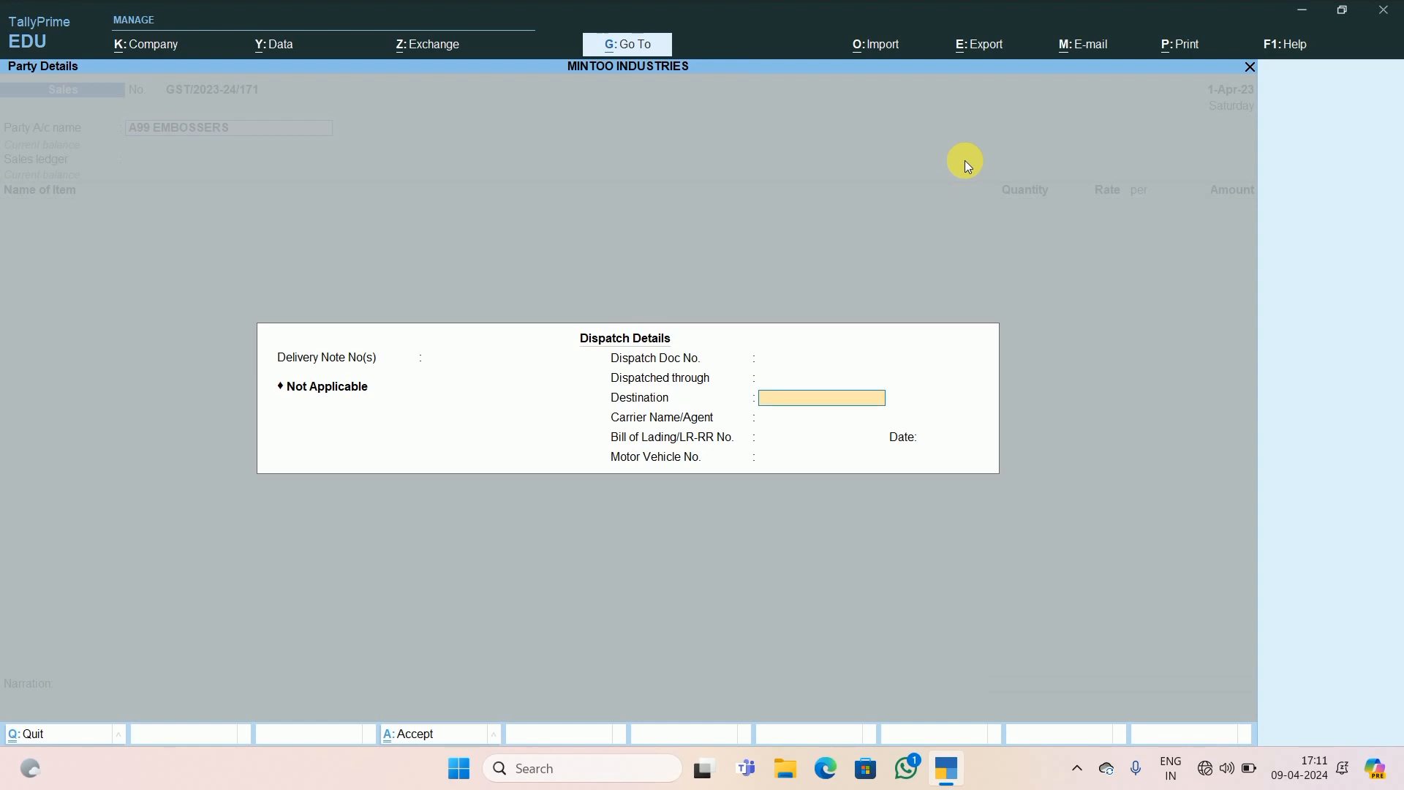
pyautogui.press('Return')
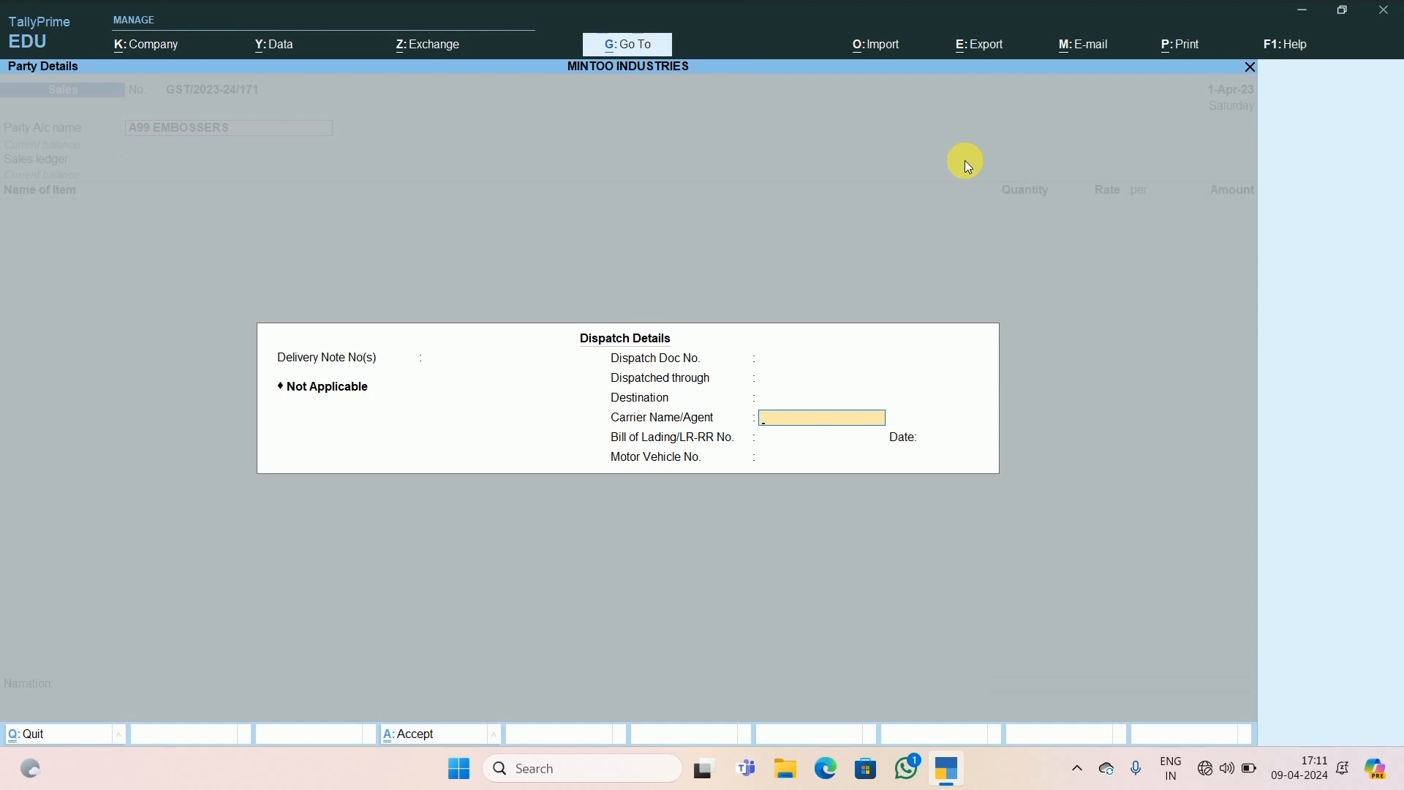
pyautogui.press('Return')
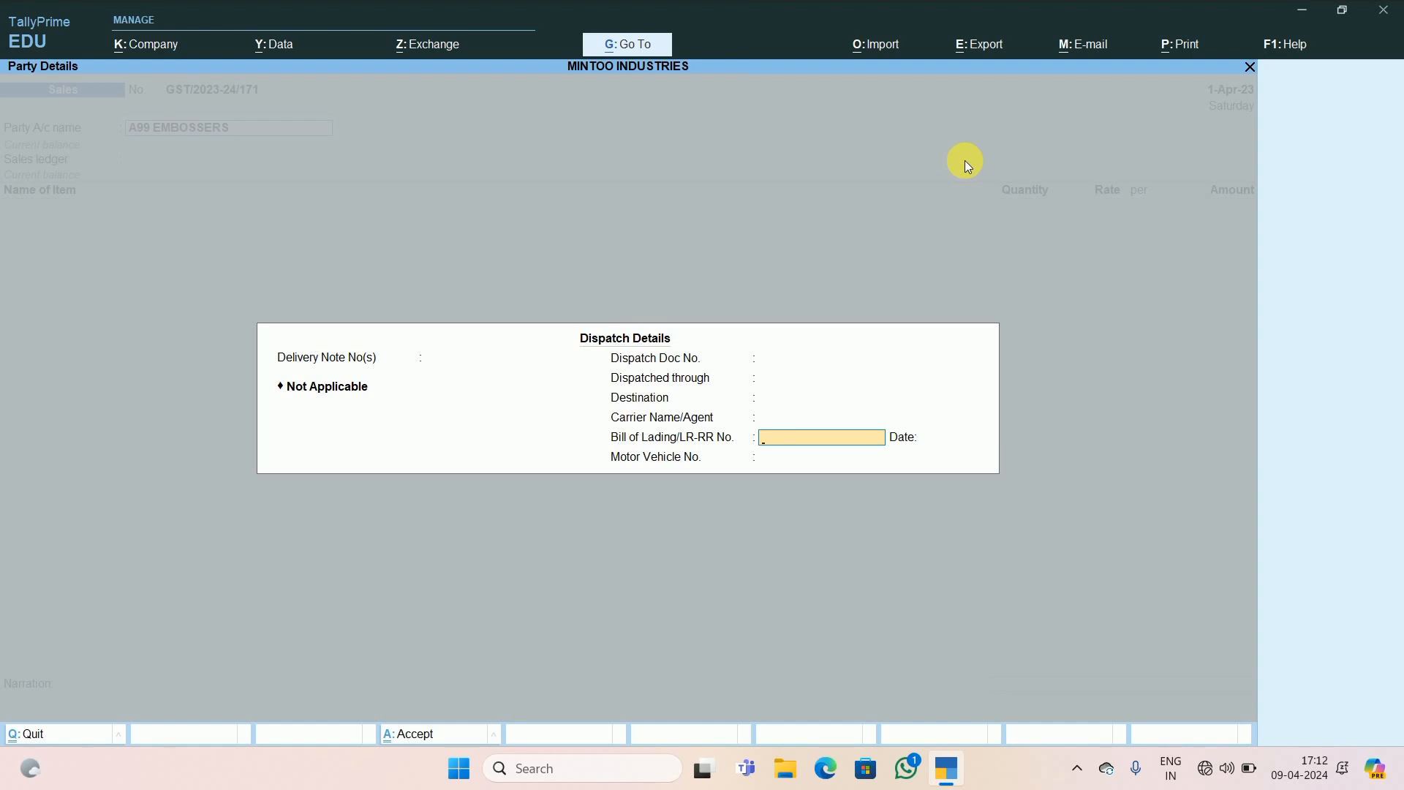
pyautogui.press('Return')
pyautogui.press('Return')
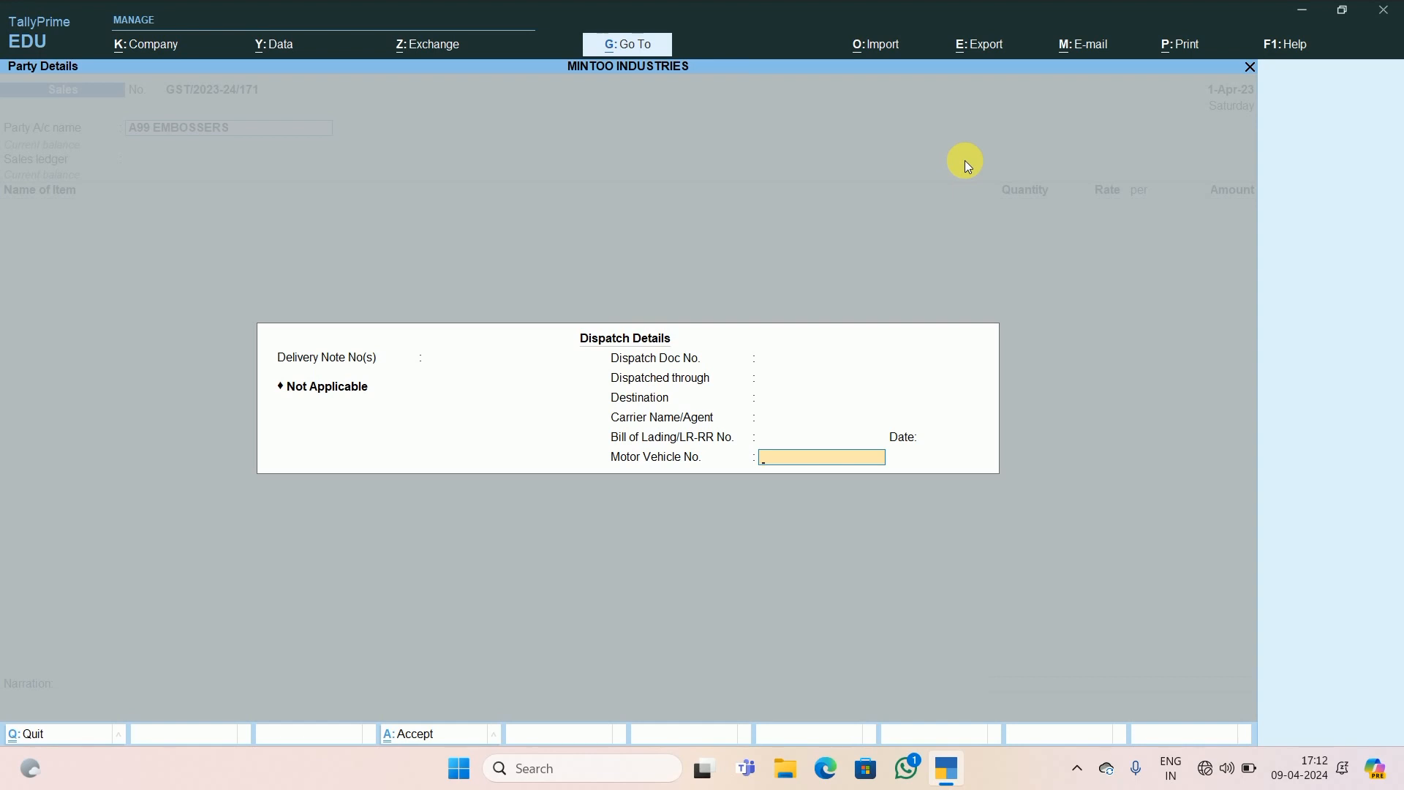
pyautogui.press('Return')
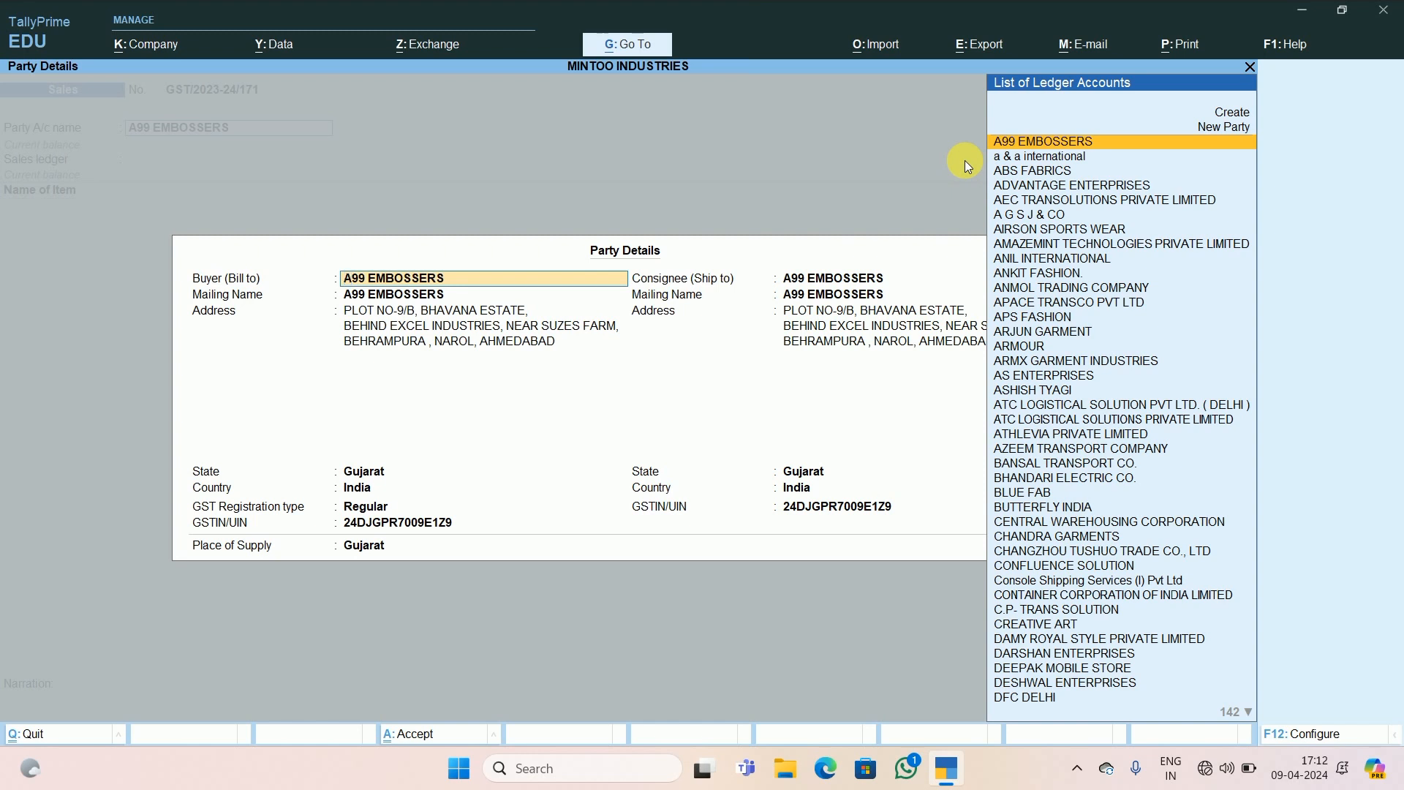
# Step: Accept A99 EMBOSSERS as the buyer with its mailing name, address, state and GST details
pyautogui.press('Return')
pyautogui.press('Return')
pyautogui.press('Return')
pyautogui.press('Return')
pyautogui.press('Return')
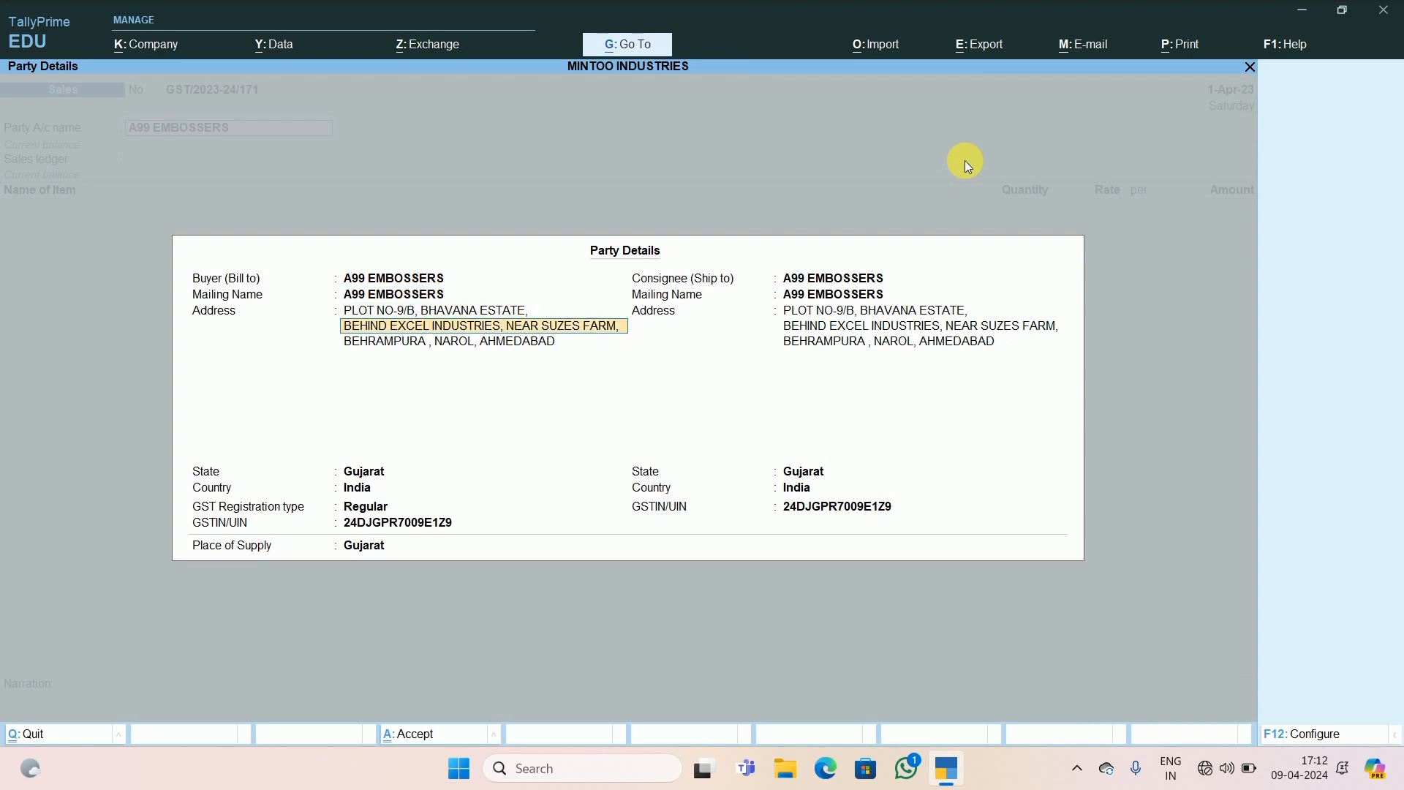
pyautogui.press('Return')
pyautogui.press('Return')
pyautogui.press('Return')
pyautogui.press('Return')
pyautogui.press('Return')
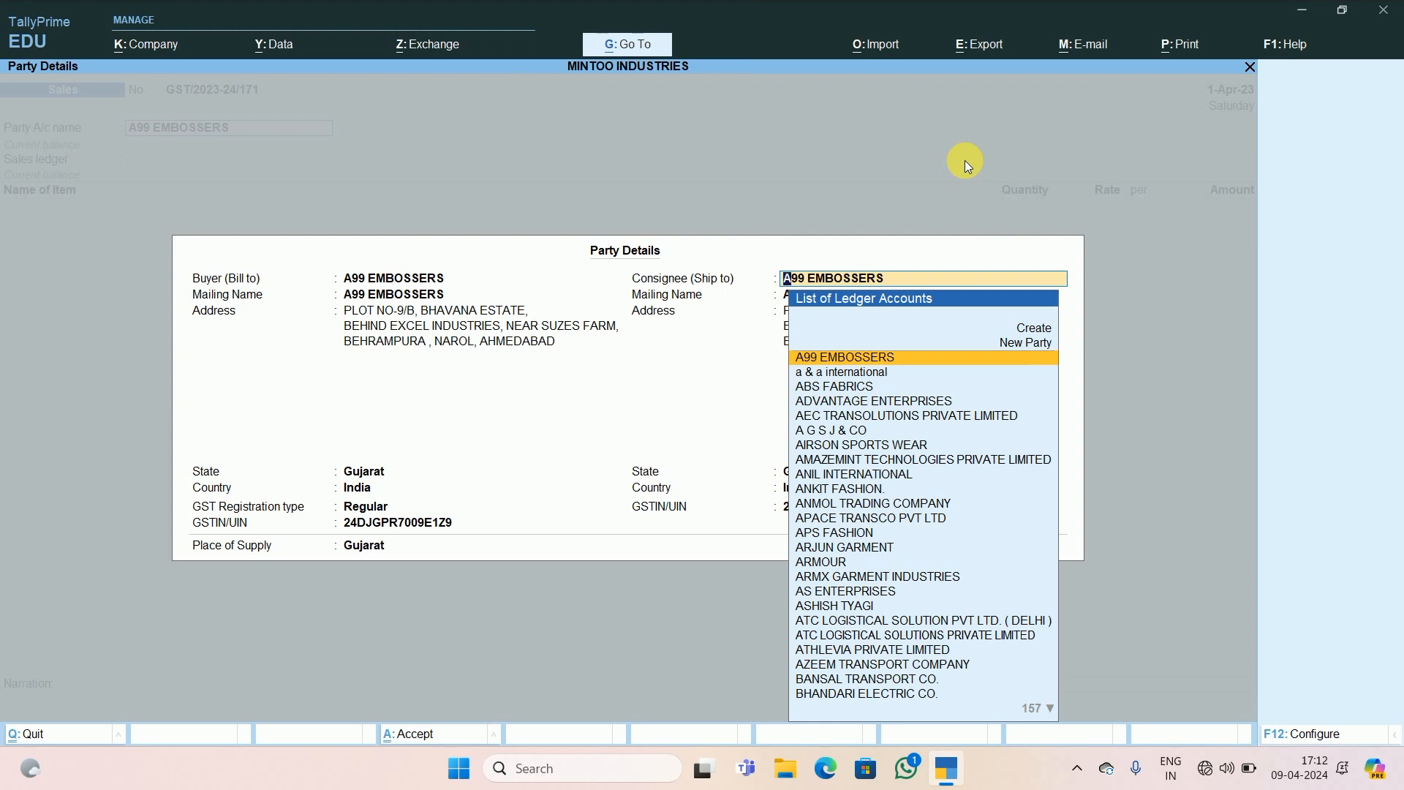
# Step: Accept A99 EMBOSSERS as the consignee with its mailing details and complete the party details
pyautogui.press('Return')
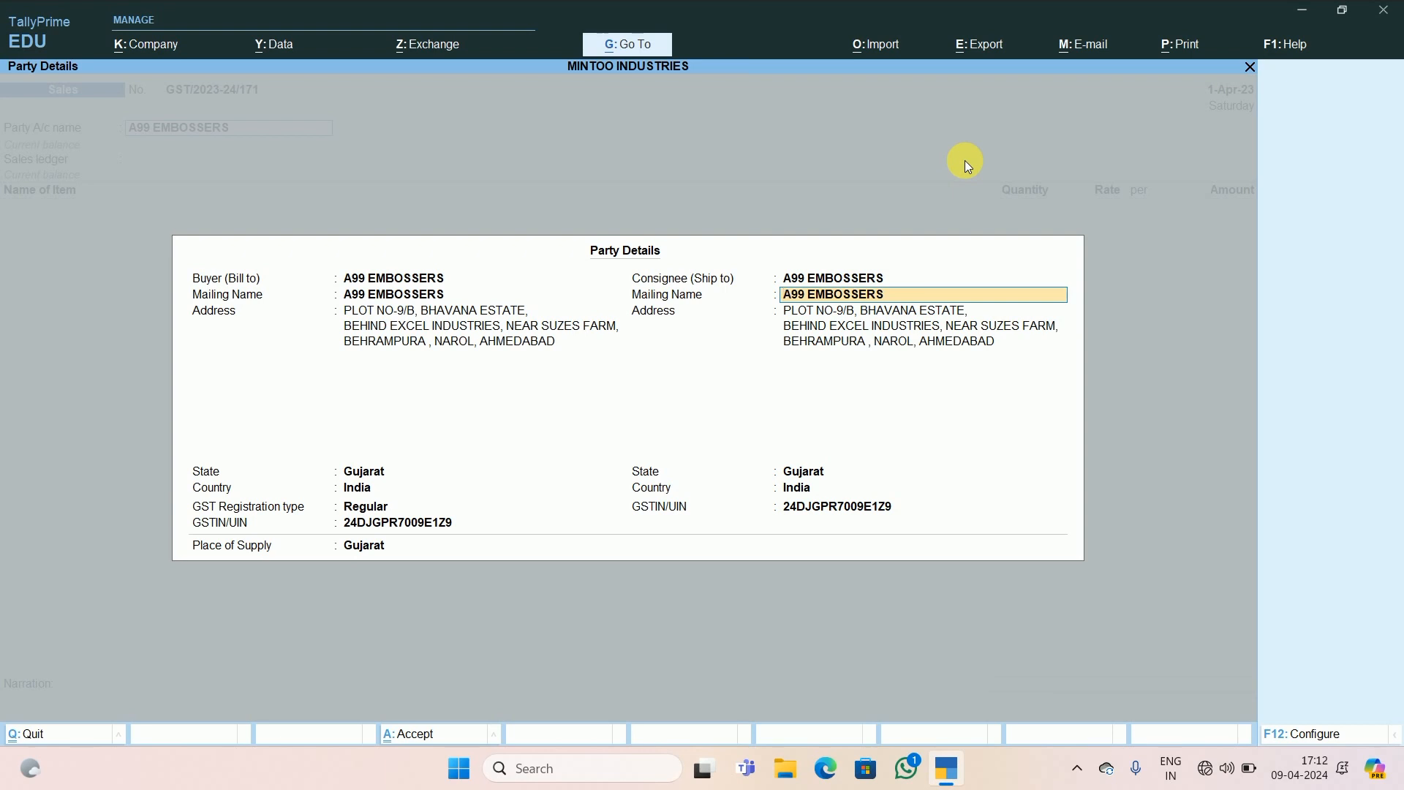
pyautogui.press('Return')
pyautogui.press('Return')
pyautogui.press('Return')
pyautogui.press('Return')
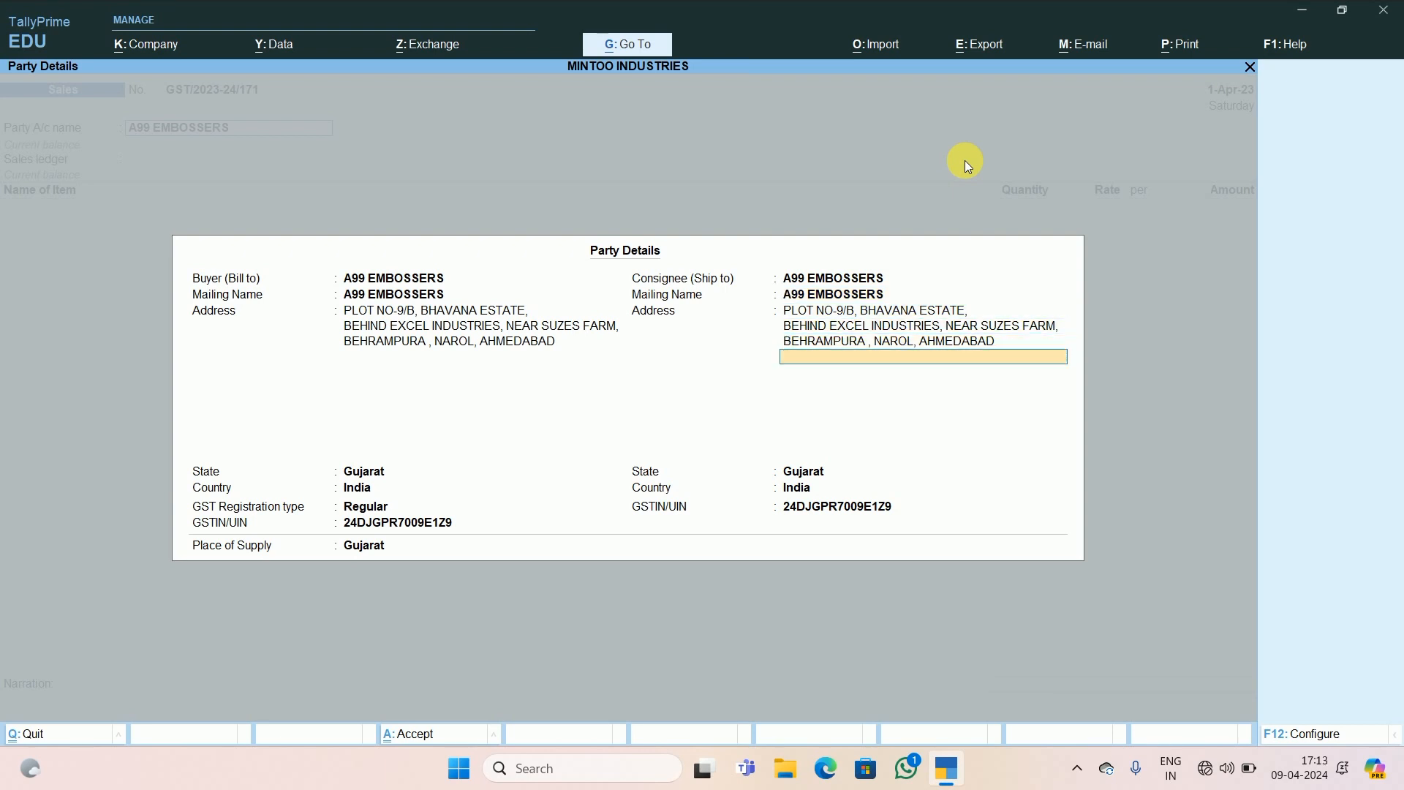
pyautogui.press('Return')
pyautogui.press('Return')
pyautogui.press('Return')
pyautogui.press('Return')
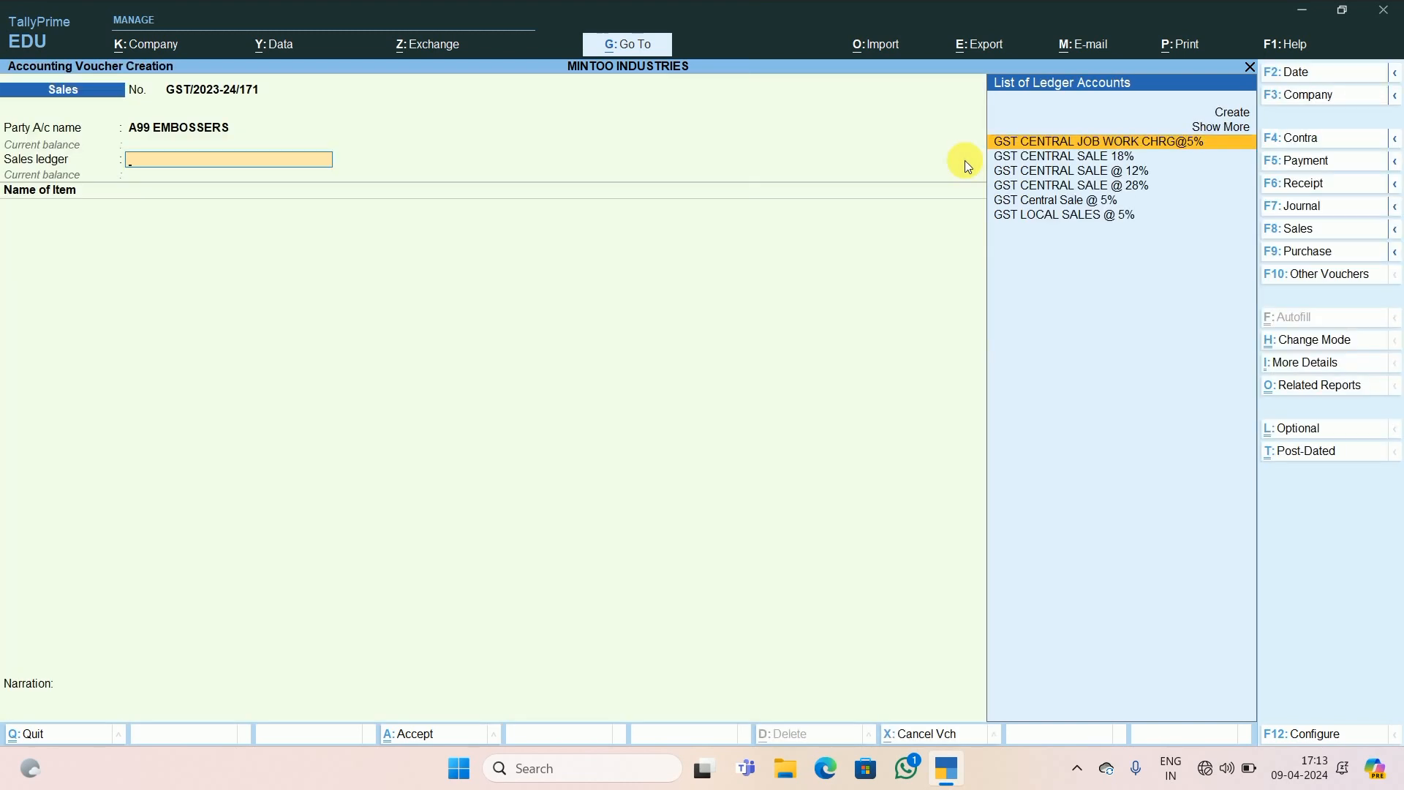
# Step: Go back to the A99 EMBOSSERS party account and accept its complete party details again
pyautogui.press('BackSpace')
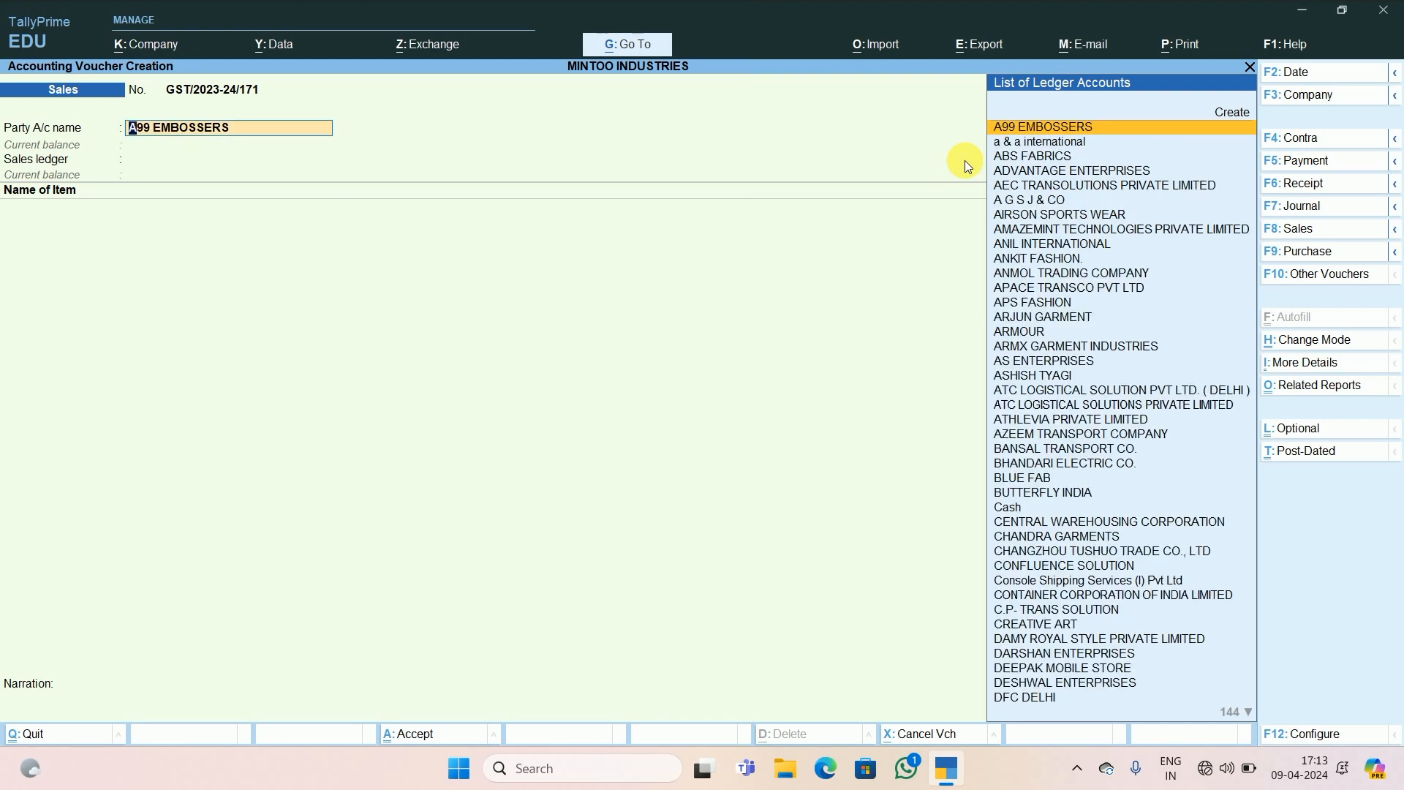
pyautogui.press('Return')
pyautogui.press('Return')
pyautogui.press('BackSpace')
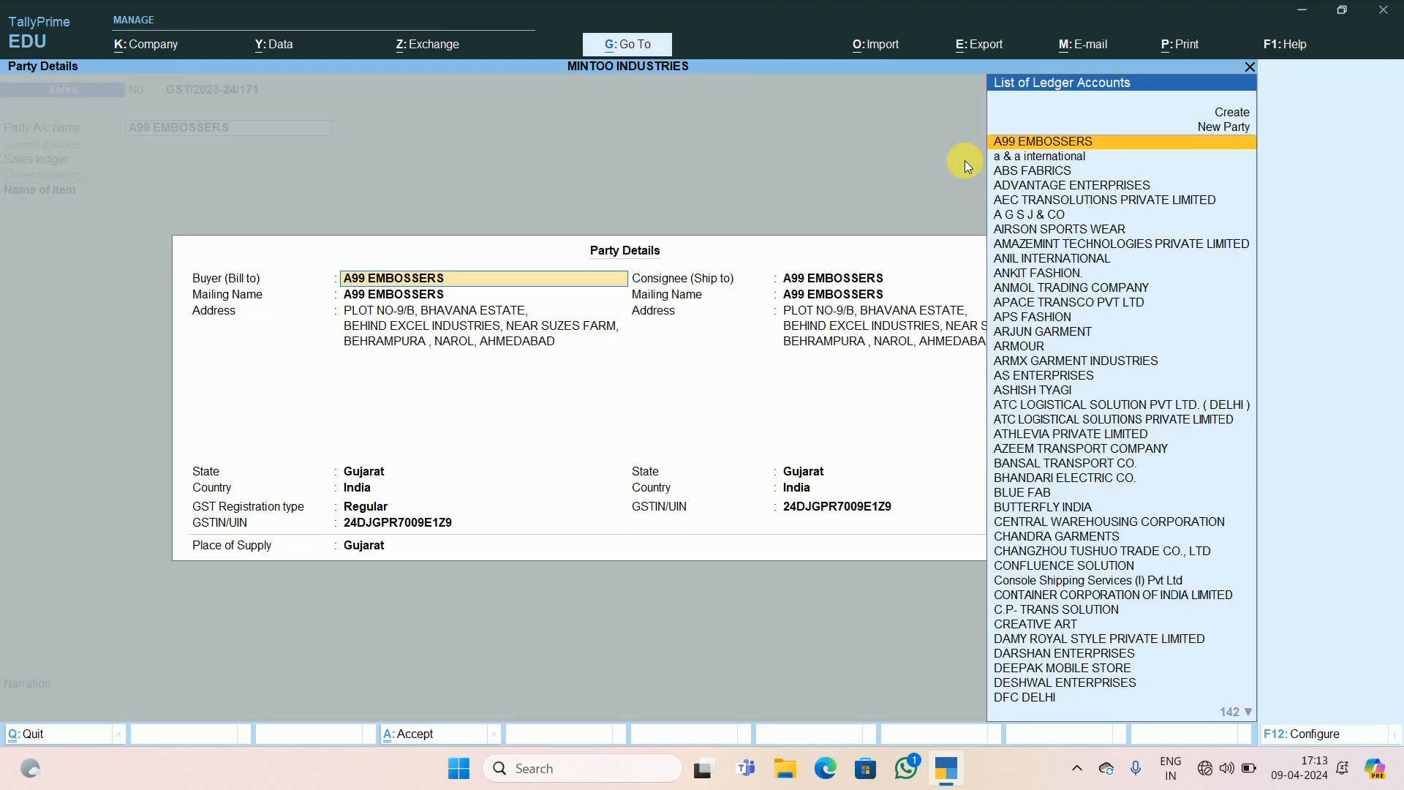
pyautogui.hotkey('ctrl', 'a')
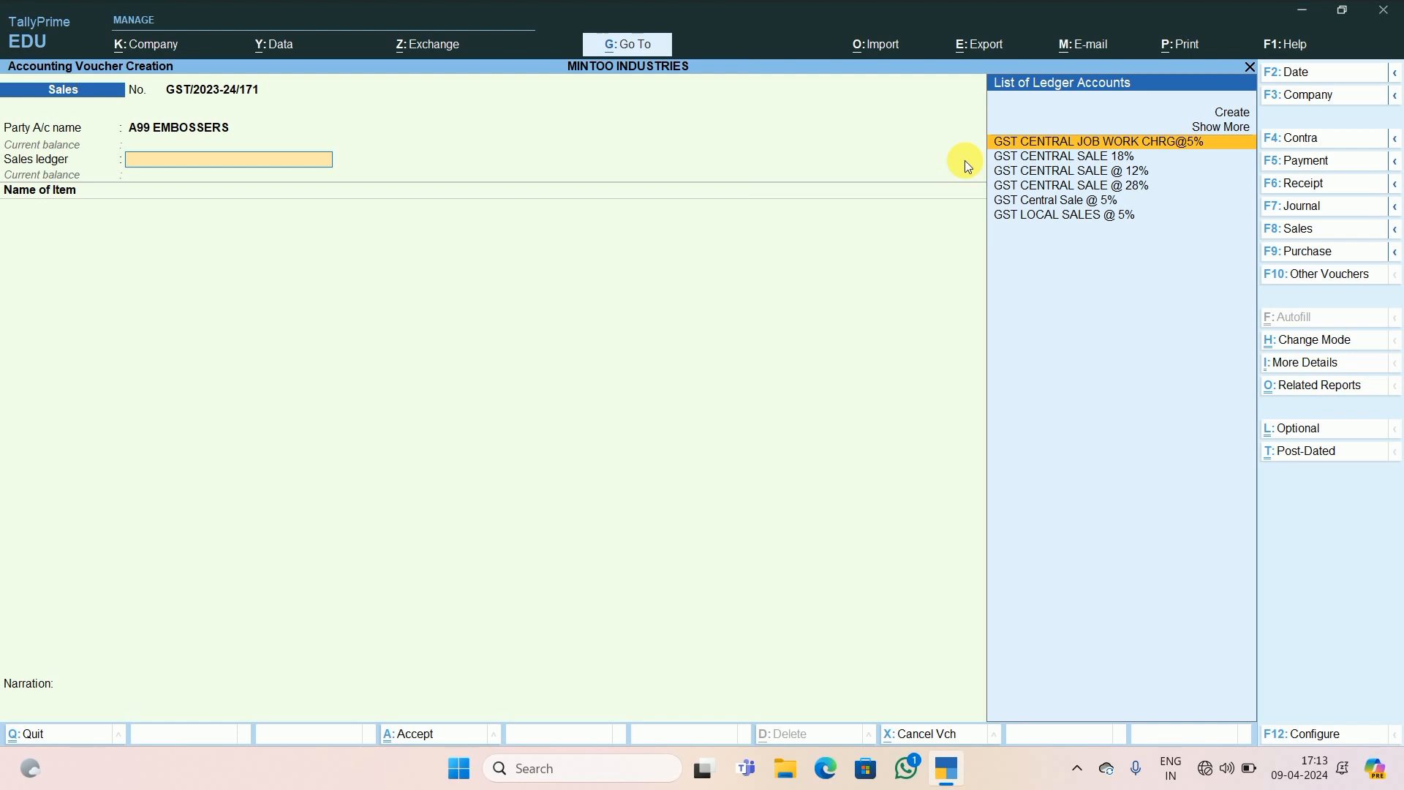
# Step: Choose GST Central Sale @ 5% as the sales ledger
pyautogui.press('Down')
pyautogui.press('Down')
pyautogui.press('Down')
pyautogui.press('Down')
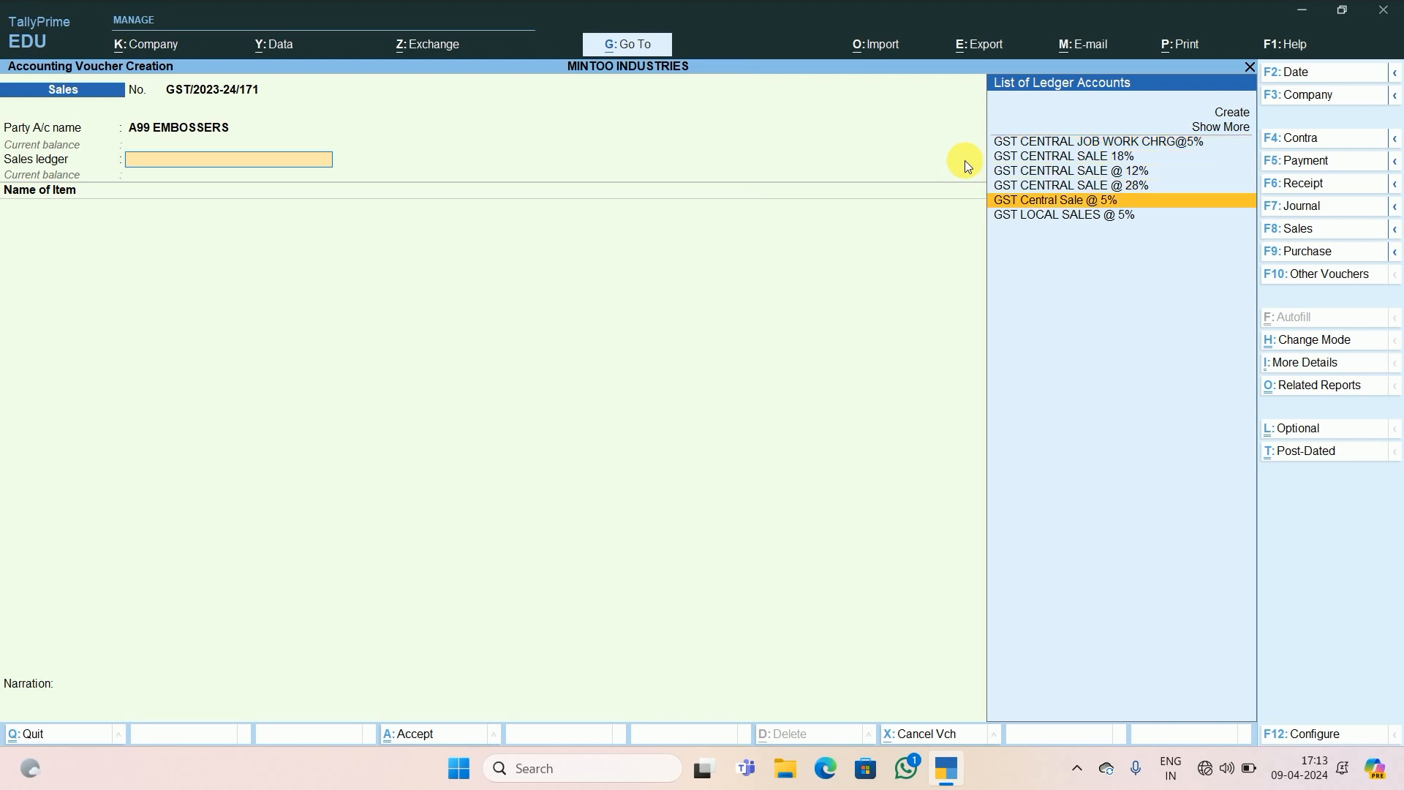
pyautogui.press('Return')
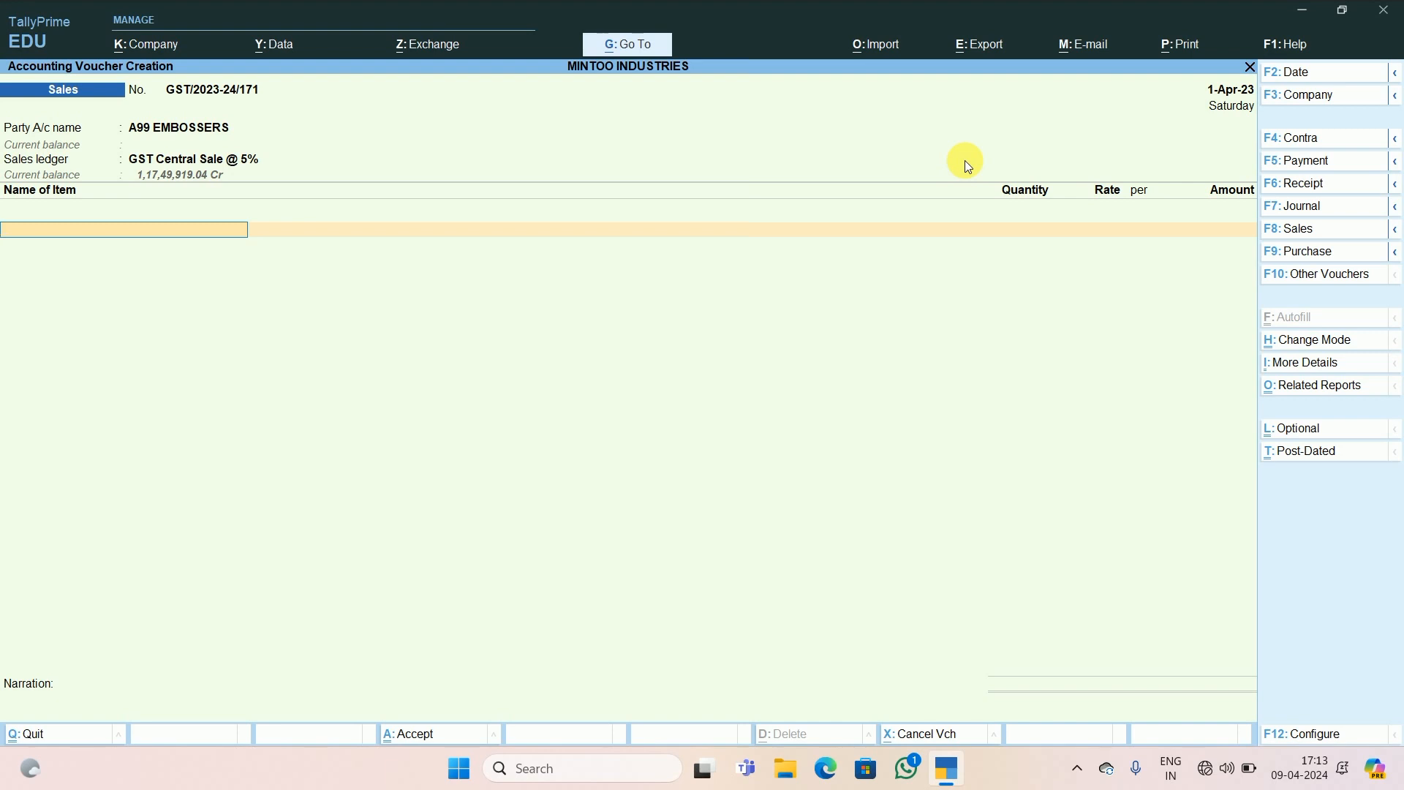
# Step: Add the stock item FABRIC R-4188 DYED HSN - 60063200 with its tracking number set to Not Applicable
pyautogui.write('FA')
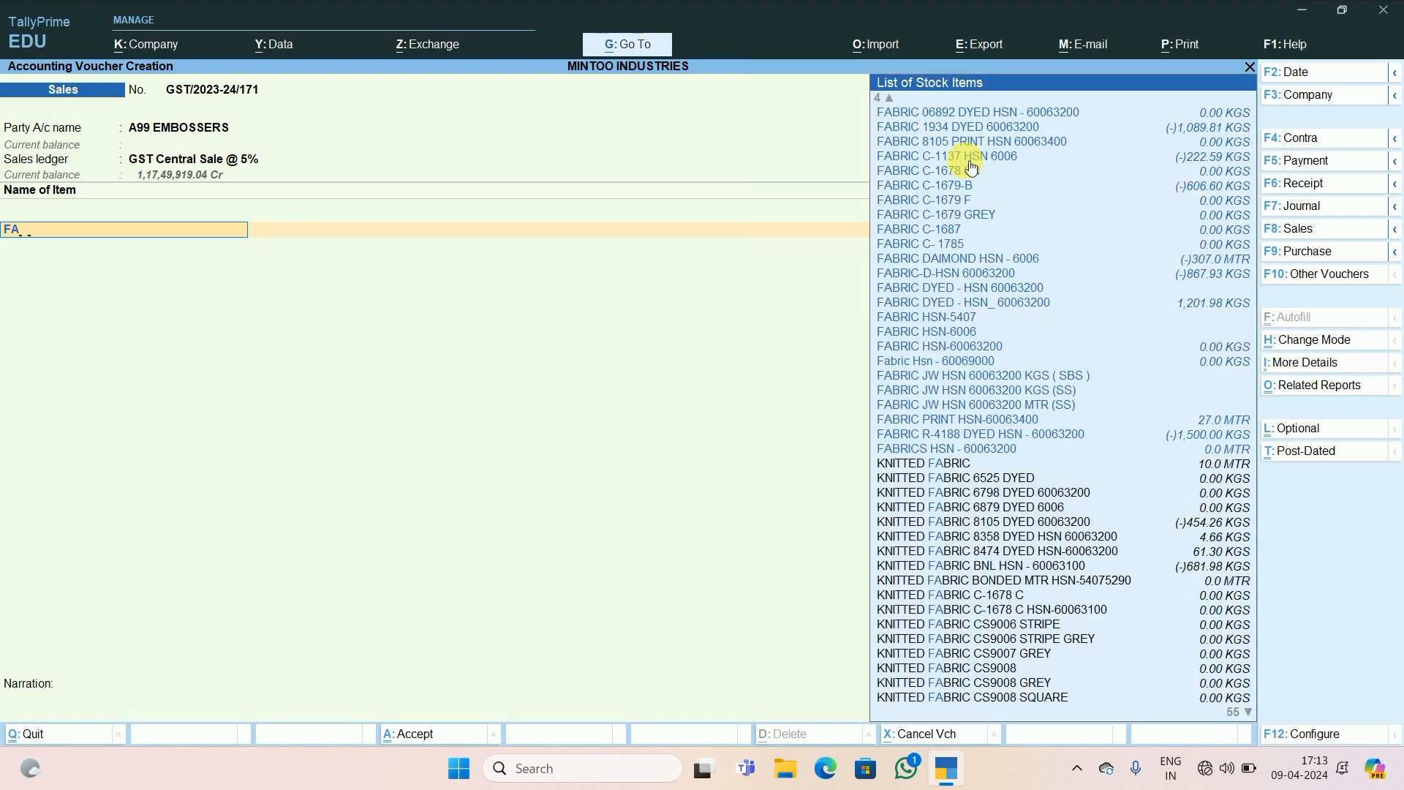
pyautogui.write('B')
pyautogui.press('Escape')
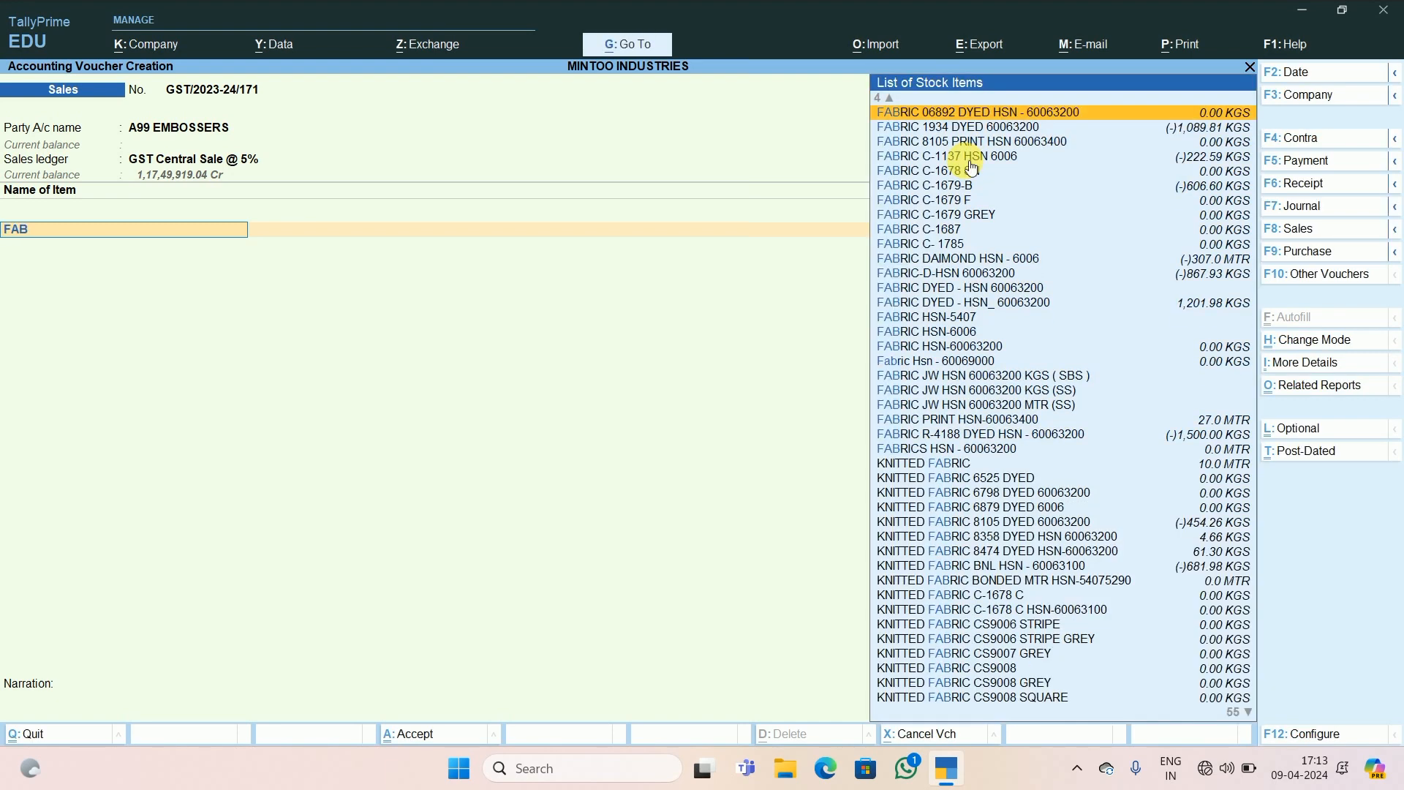
pyautogui.press('Down')
pyautogui.press('Down')
pyautogui.press('Down')
pyautogui.press('Down')
pyautogui.press('Down')
pyautogui.press('Down')
pyautogui.press('Down')
pyautogui.press('Down')
pyautogui.press('Down')
pyautogui.press('Down')
pyautogui.press('Down')
pyautogui.press('Down')
pyautogui.press('Down')
pyautogui.press('Down')
pyautogui.press('Down')
pyautogui.press('Down')
pyautogui.press('Down')
pyautogui.press('Down')
pyautogui.press('Down')
pyautogui.press('Down')
pyautogui.press('Down')
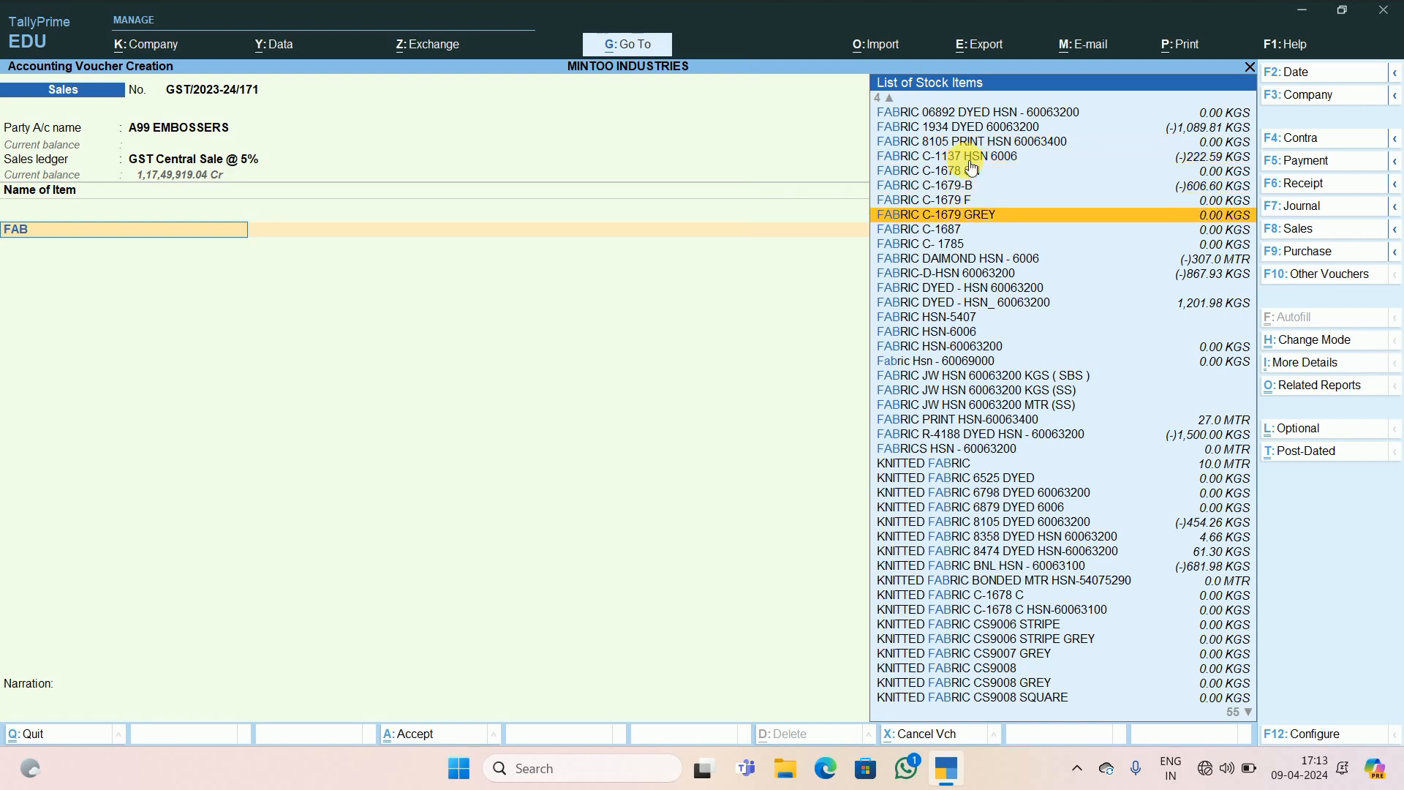
pyautogui.press('Down')
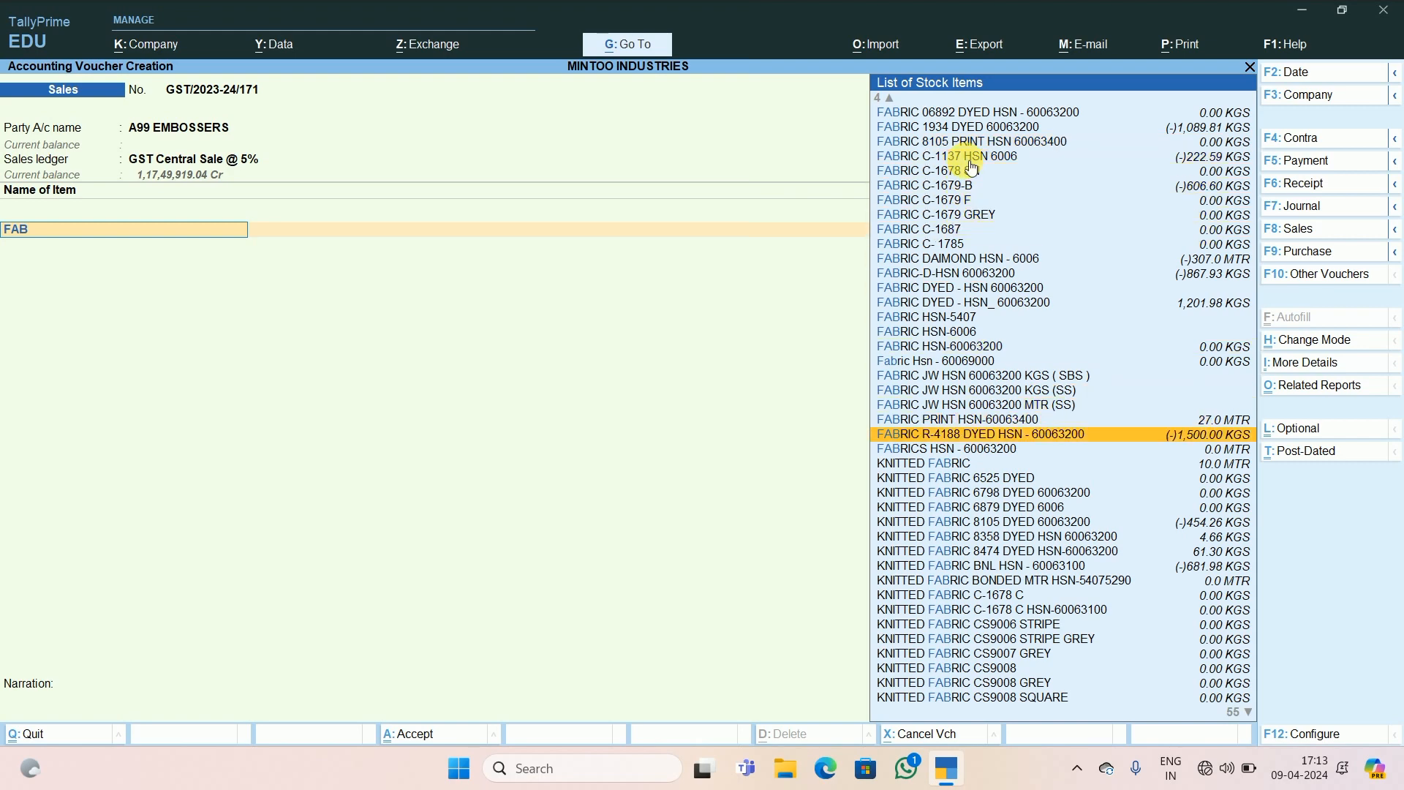
pyautogui.press('Return')
pyautogui.press('Return')
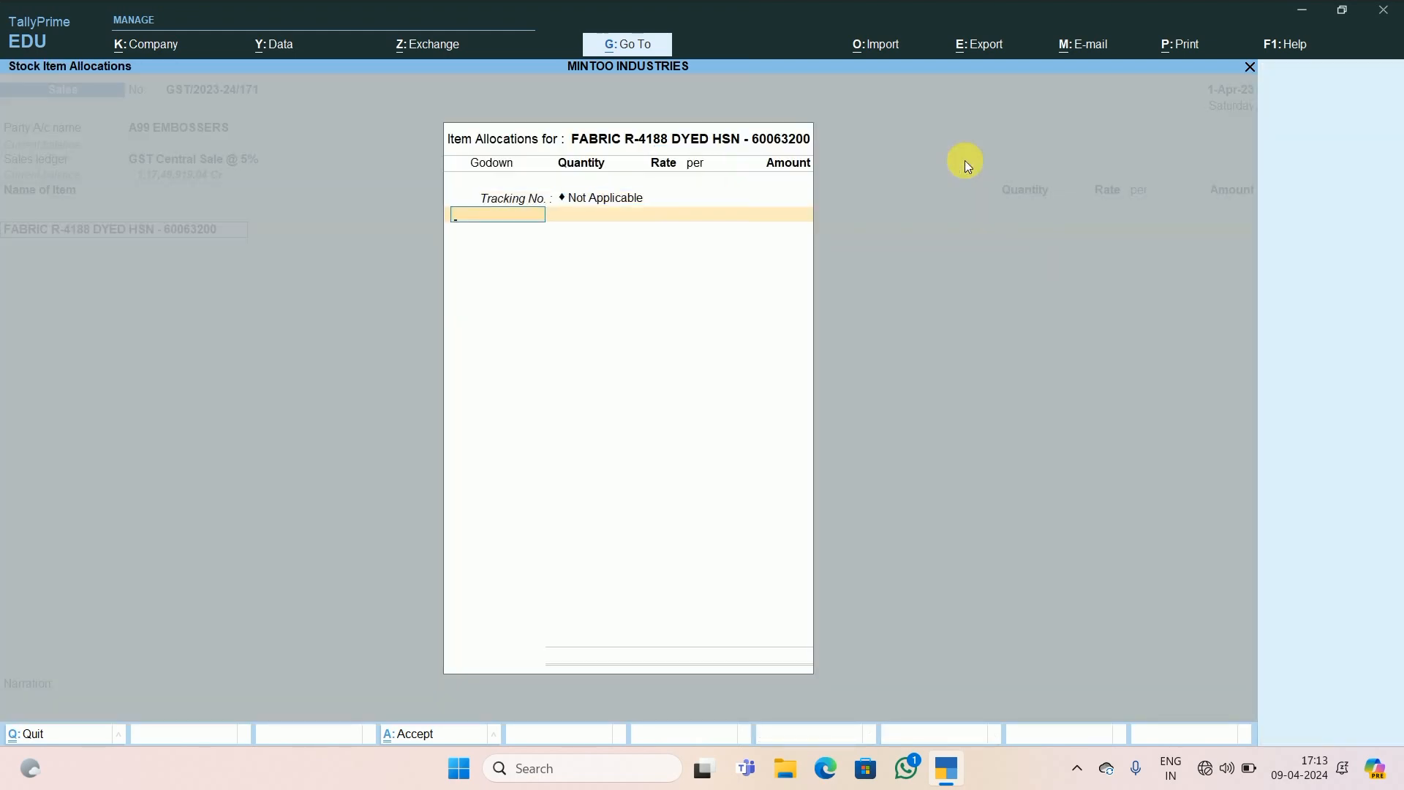
# Step: Set the item's godown to Main Location and its quantity to 400 KGS
pyautogui.press('Return')
pyautogui.press('BackSpace')
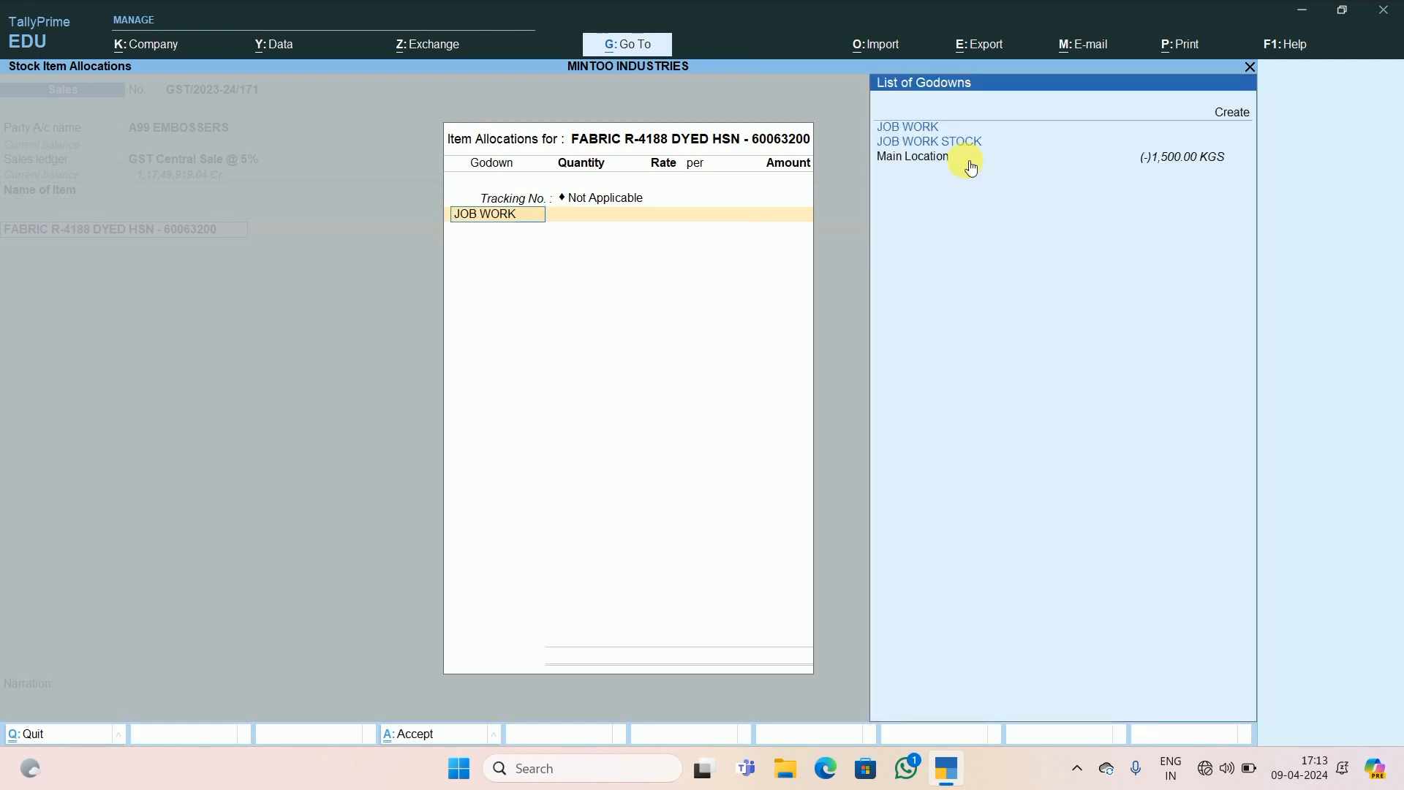
pyautogui.write('M')
pyautogui.press('Return')
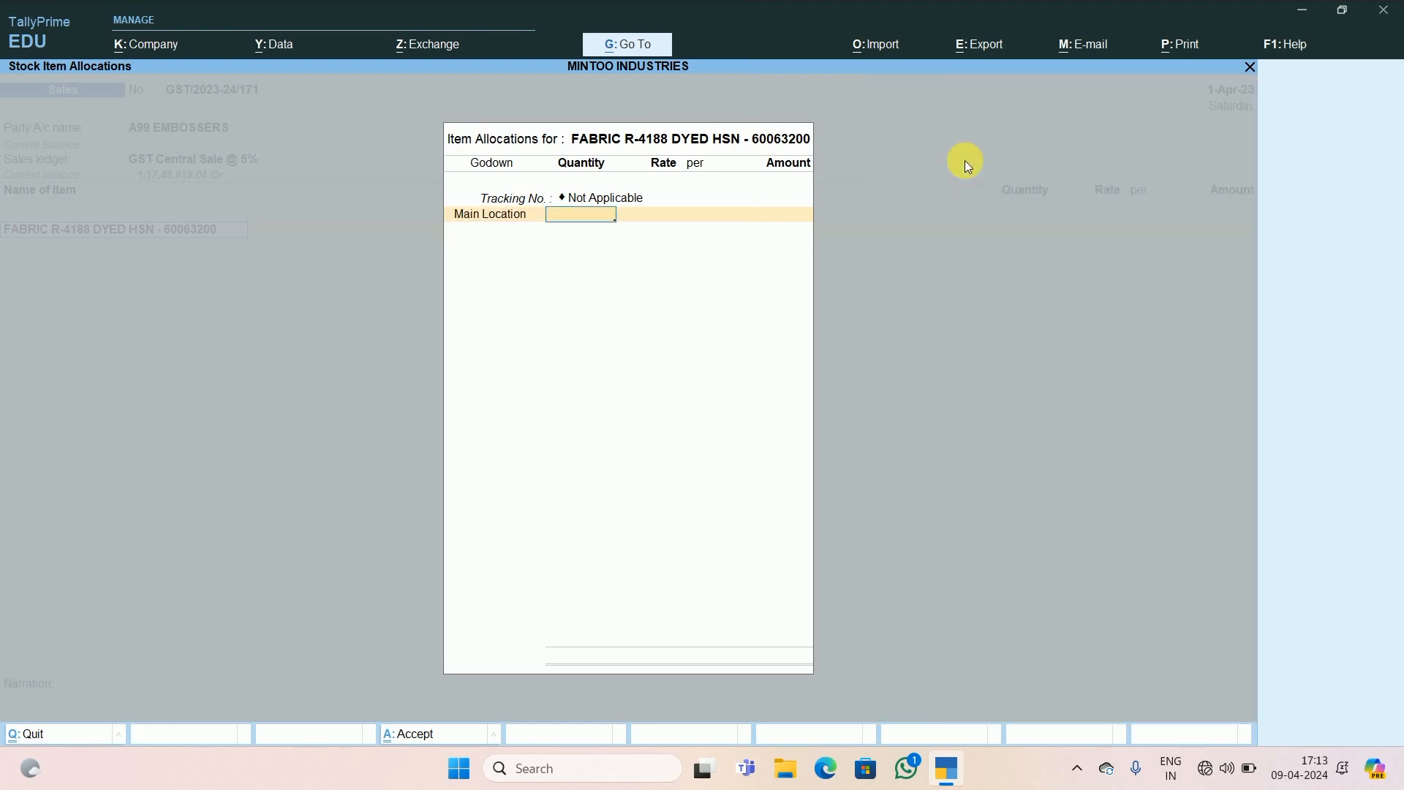
pyautogui.write('400')
pyautogui.press('Return')
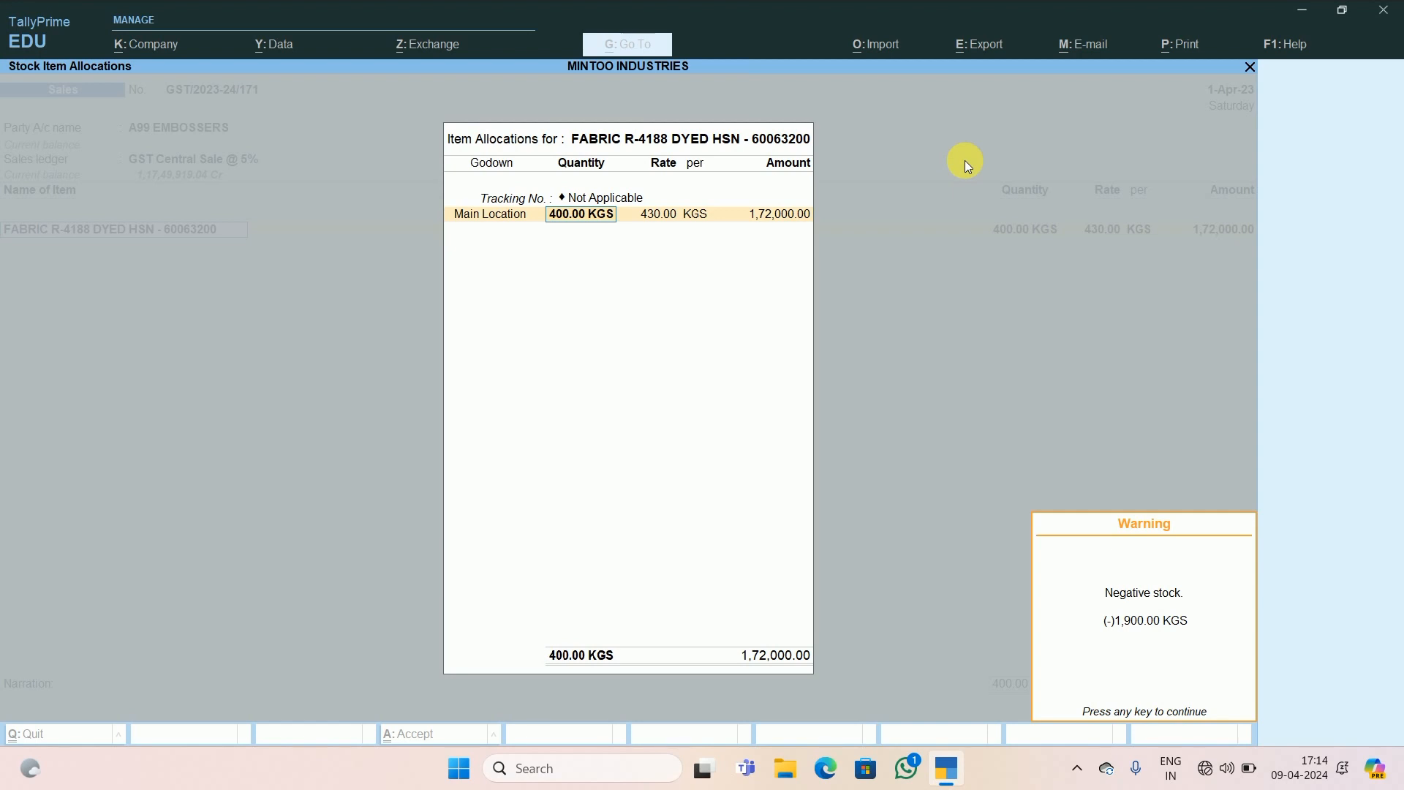
pyautogui.press('Return')
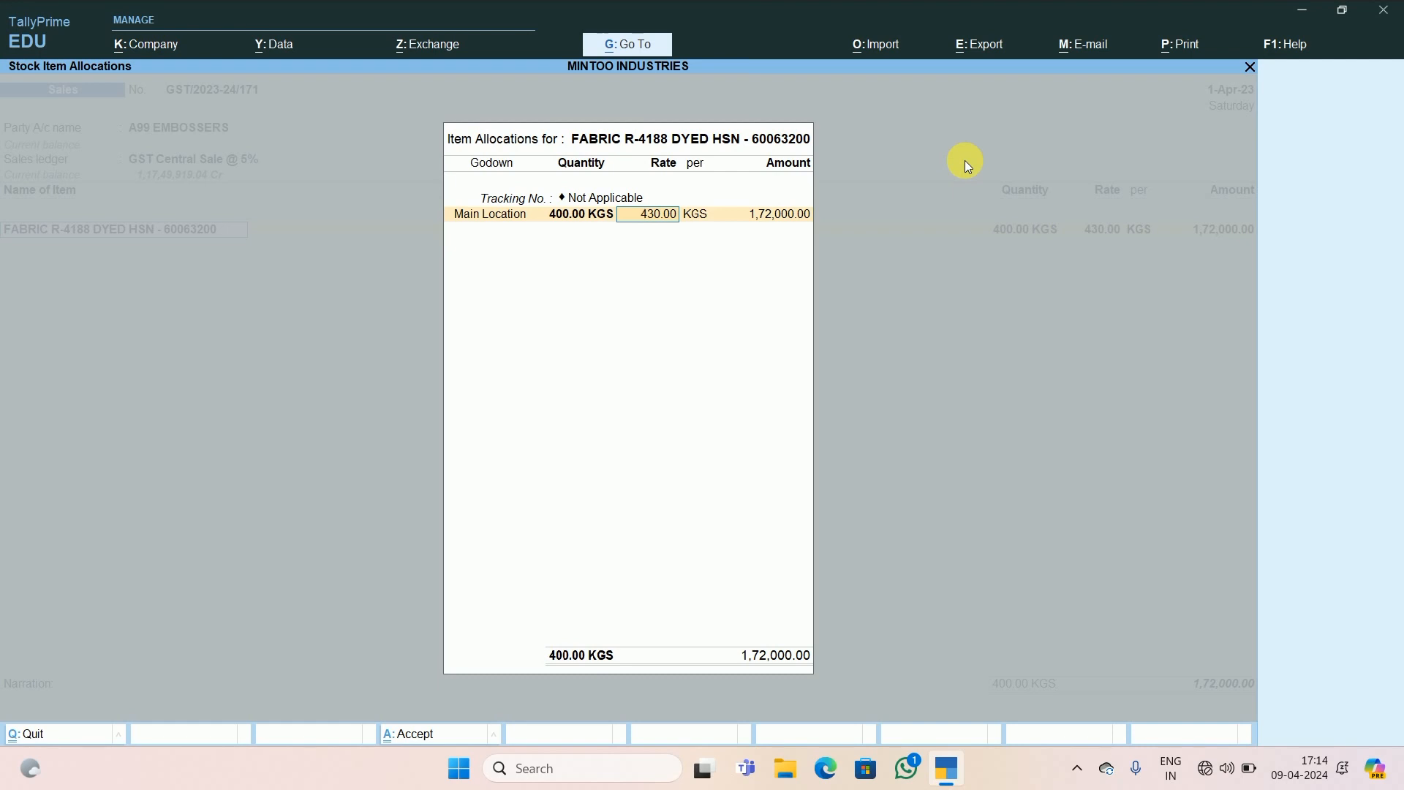
# Step: Set the item's rate to 550 per KGS and end the tracking list to complete the allocation
pyautogui.write('550')
pyautogui.press('Return')
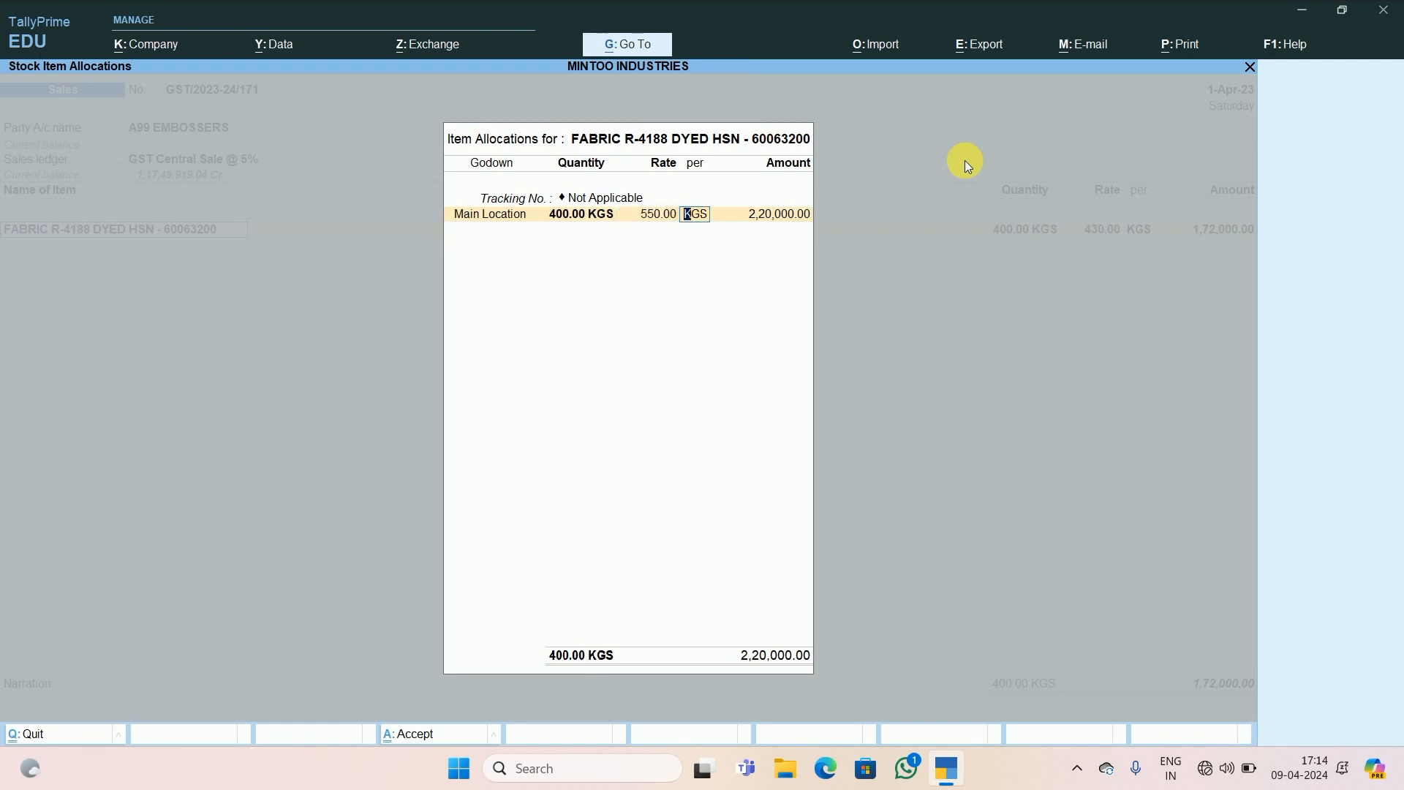
pyautogui.press('Return')
pyautogui.press('Return')
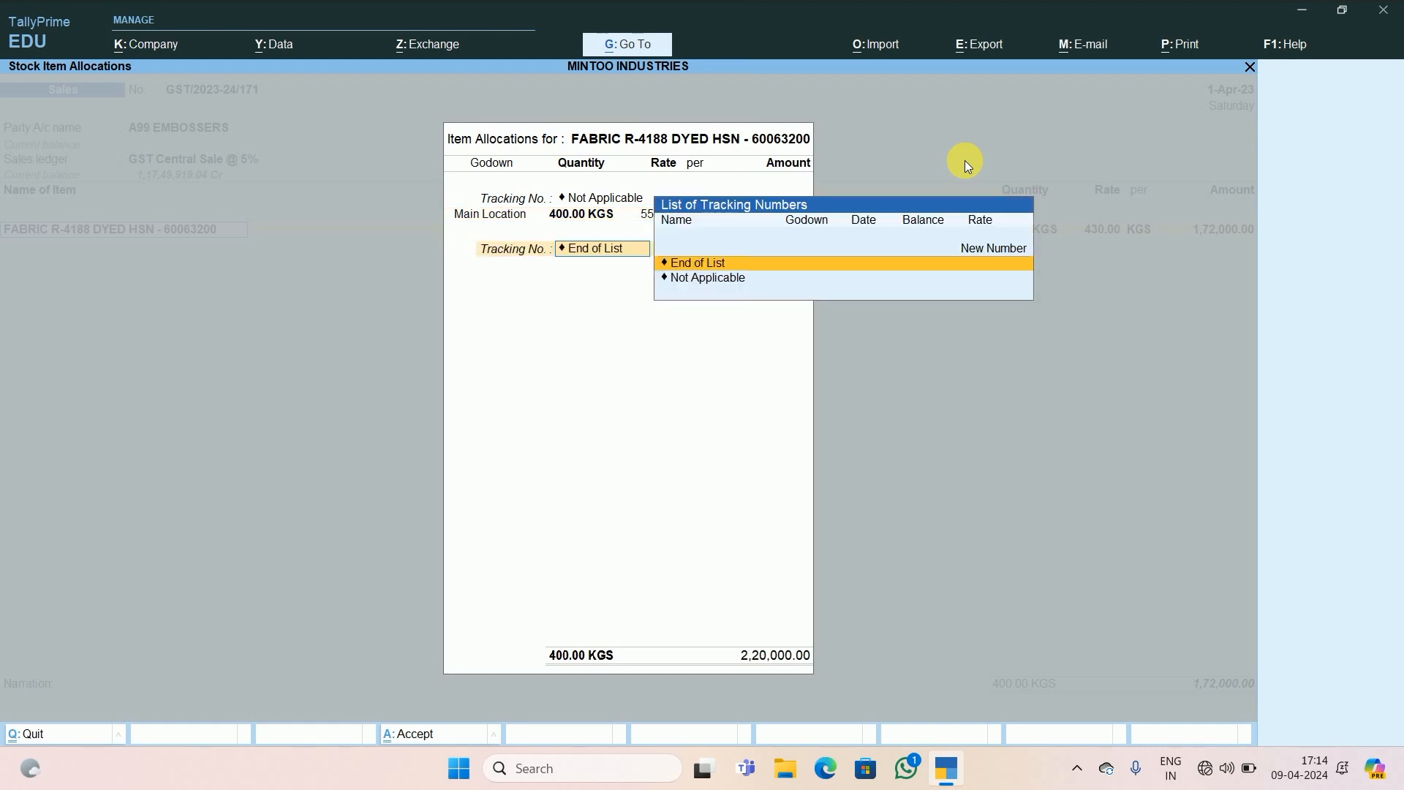
pyautogui.press('Return')
pyautogui.press('Return')
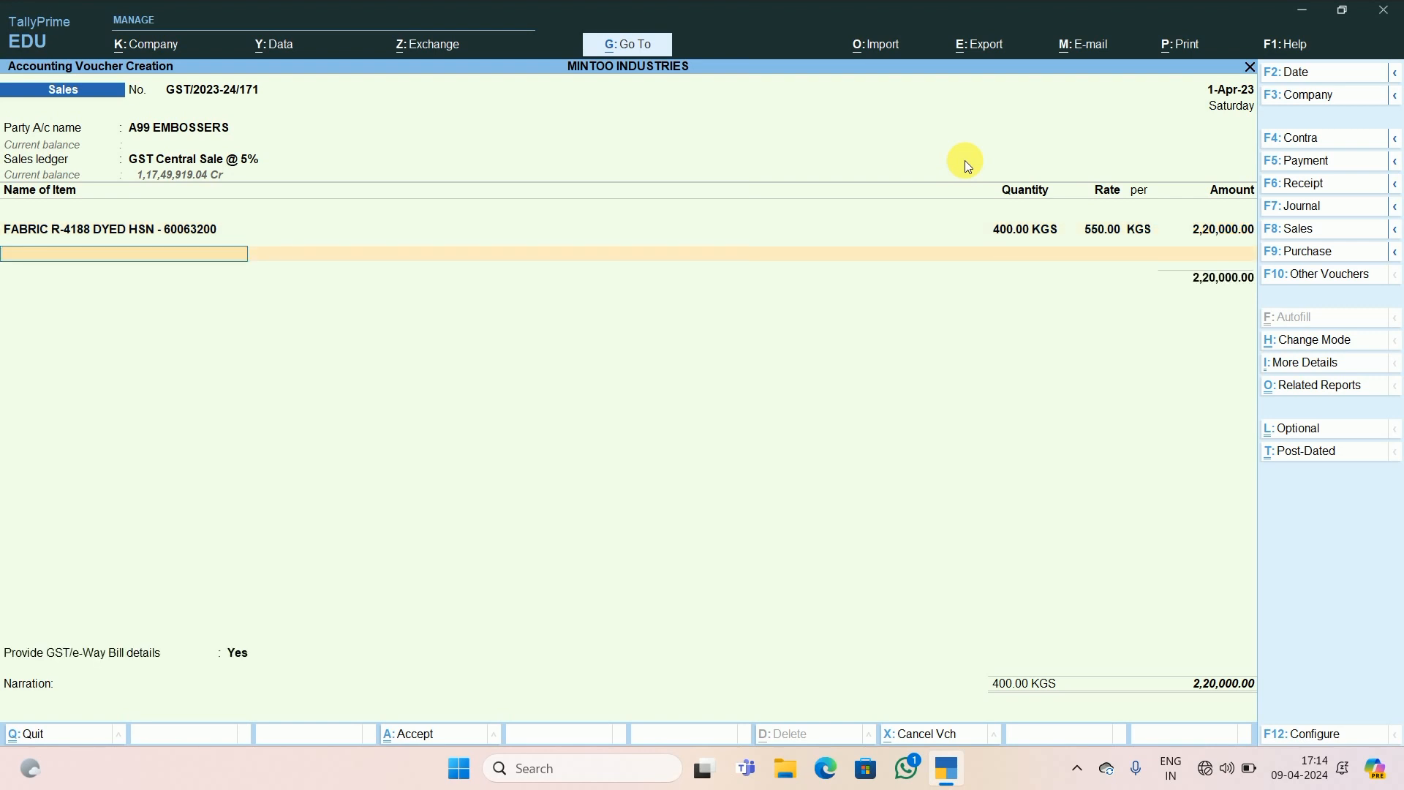
# Step: Add FABRIC C-1137 HSN 6006 as the second stock item with its tracking number set to Not Applicable
pyautogui.write('FA')
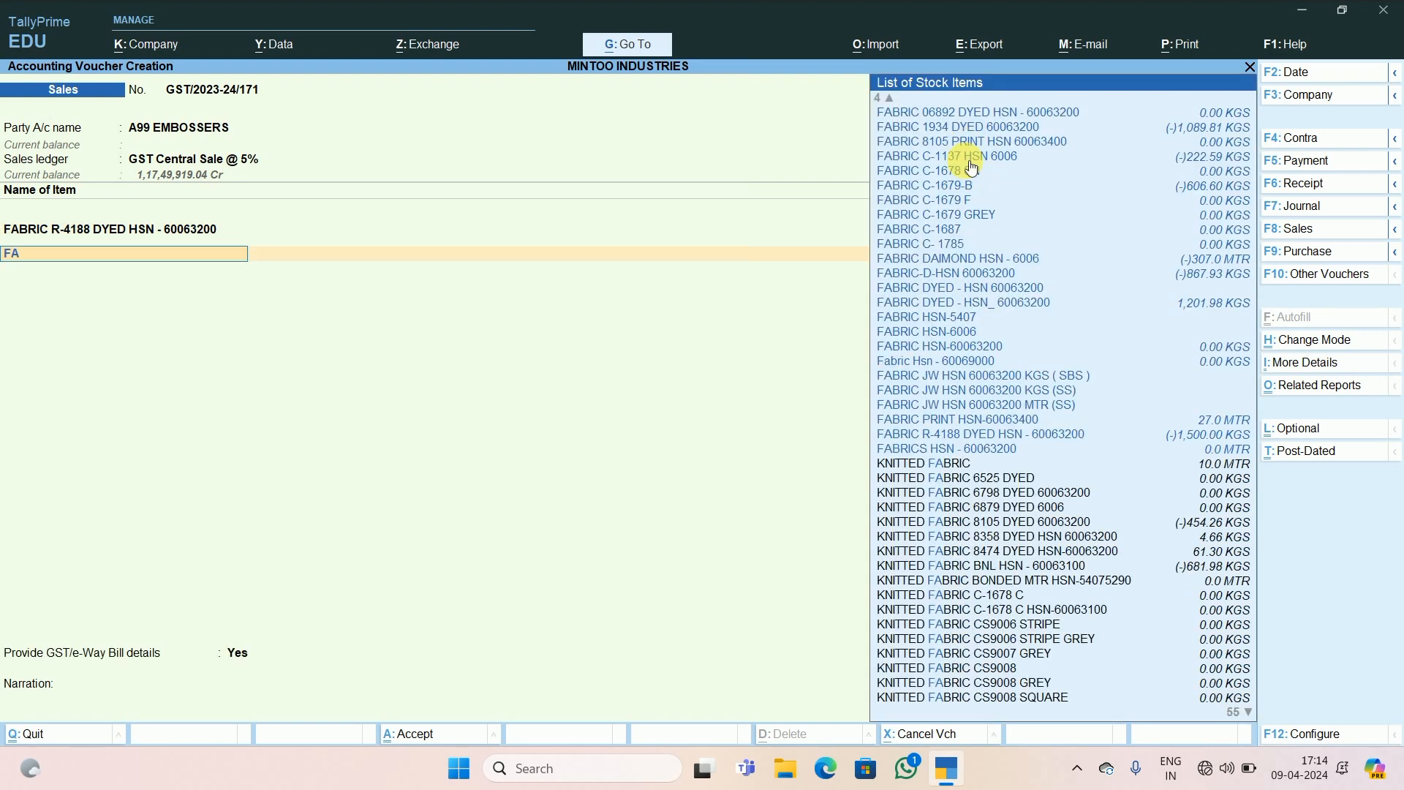
pyautogui.write('BR')
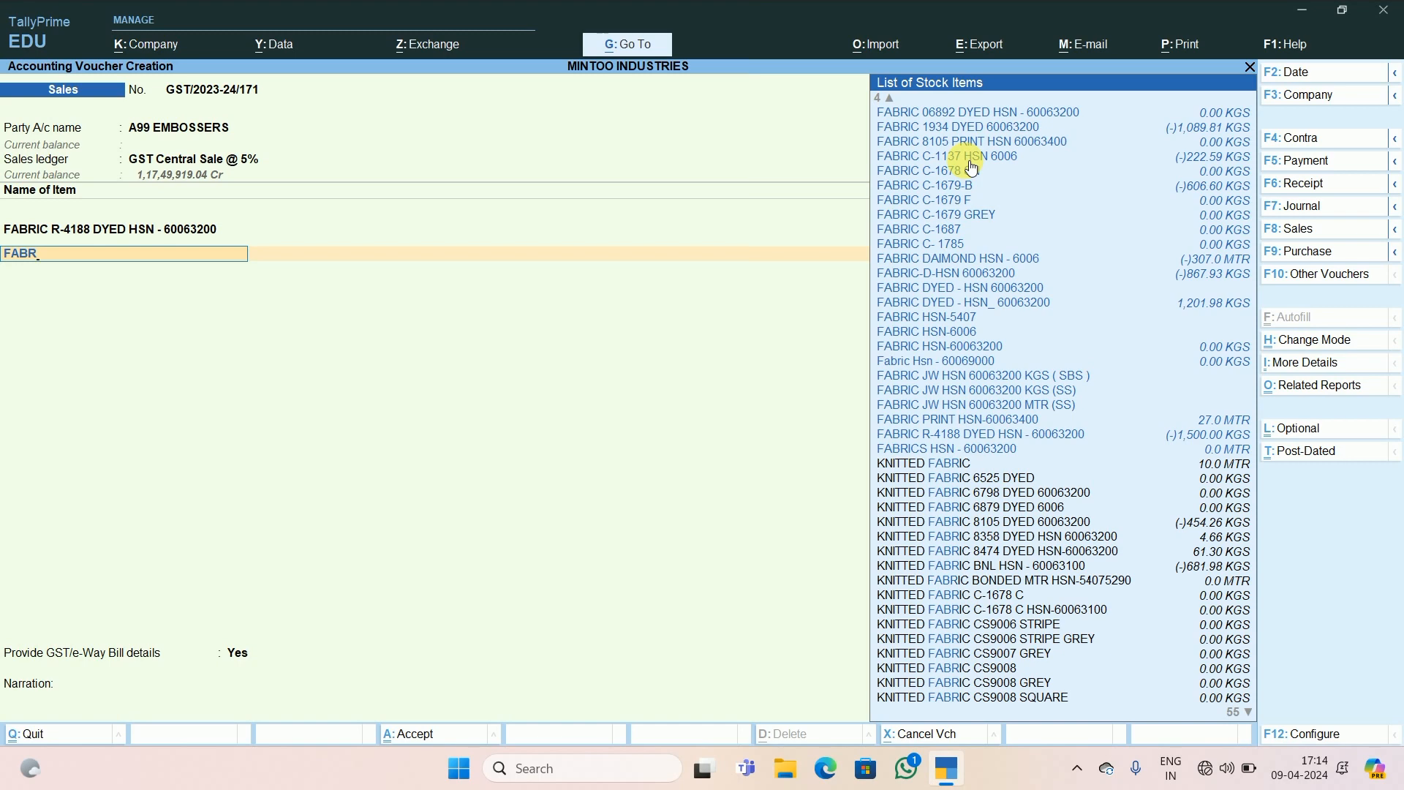
pyautogui.press('Down')
pyautogui.press('Down')
pyautogui.press('Down')
pyautogui.press('Down')
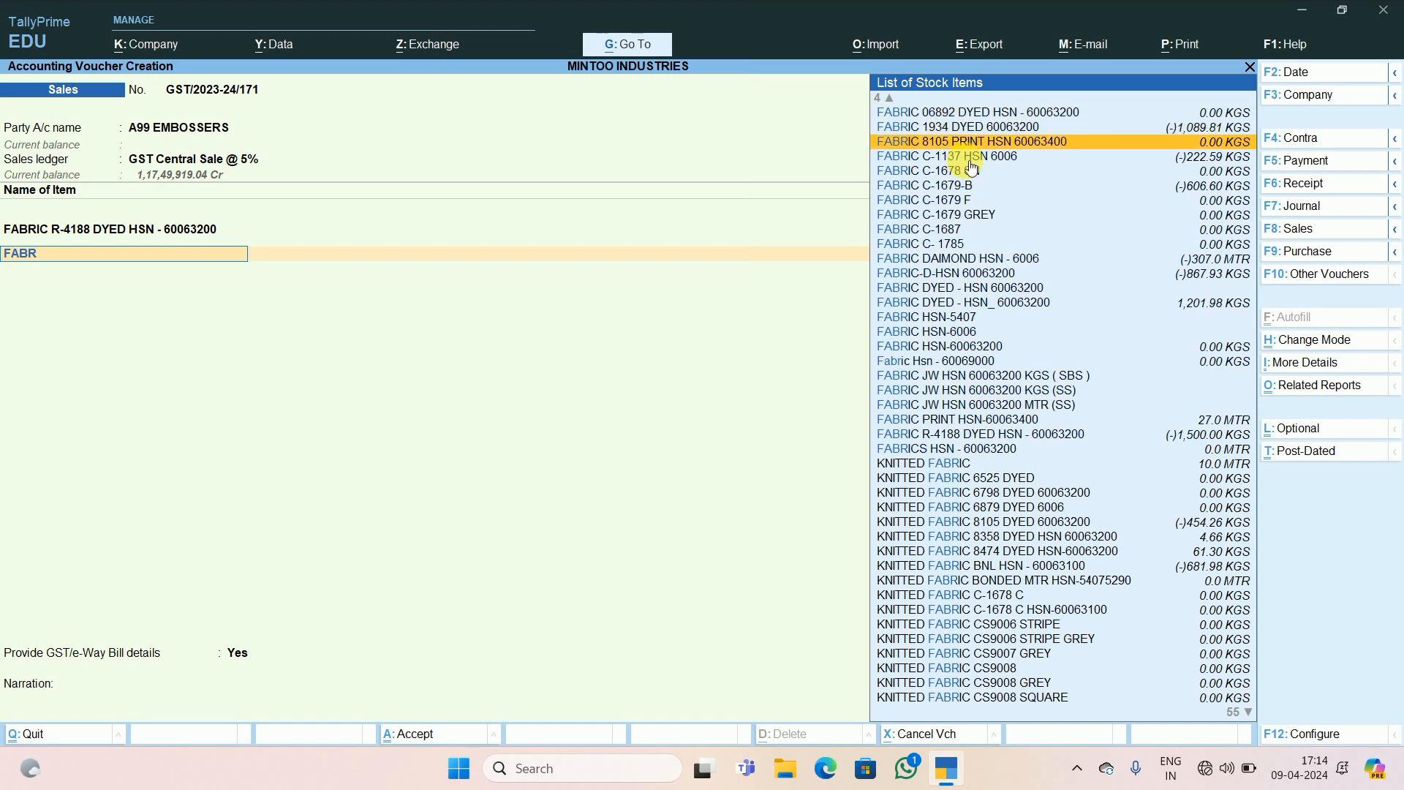
pyautogui.write('+')
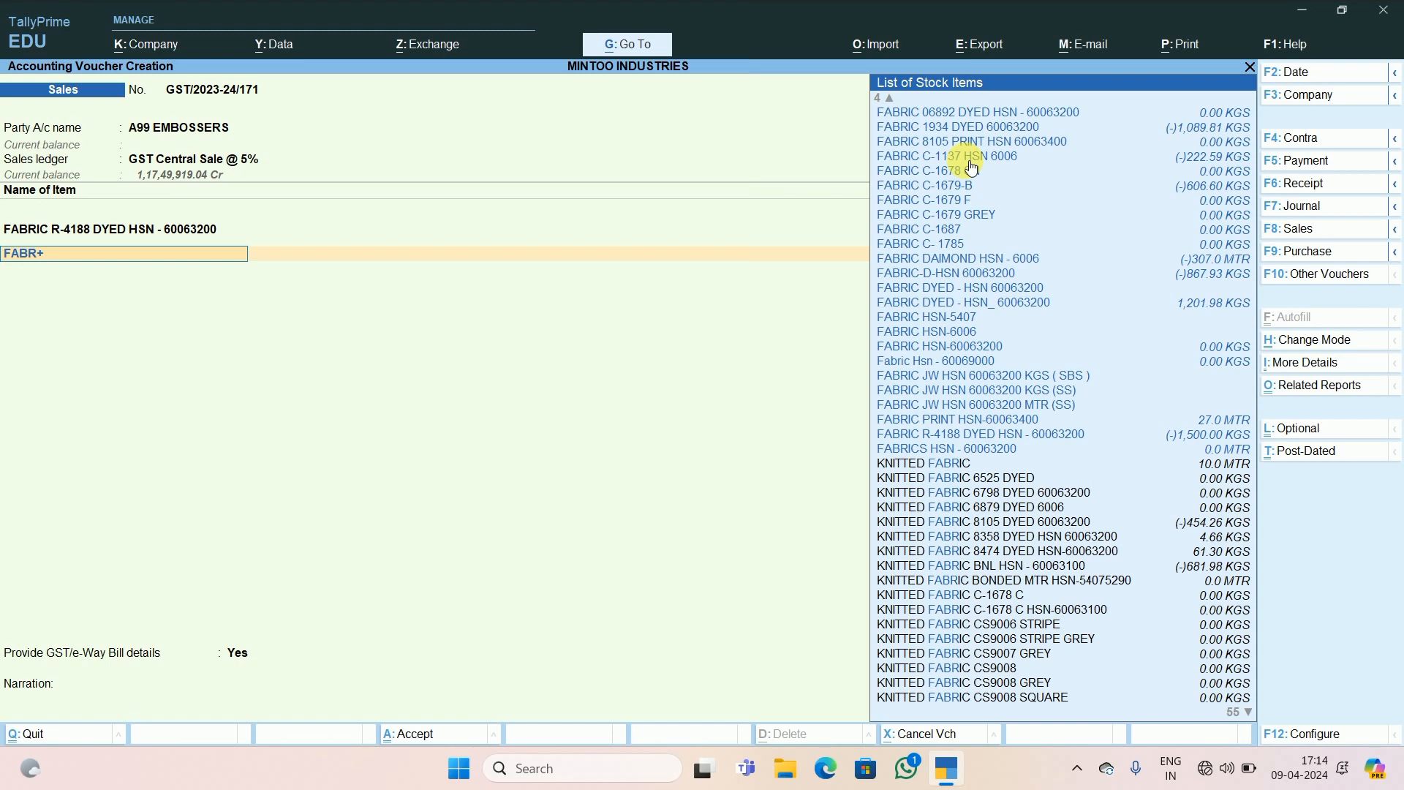
pyautogui.write('+')
pyautogui.click(969, 160)
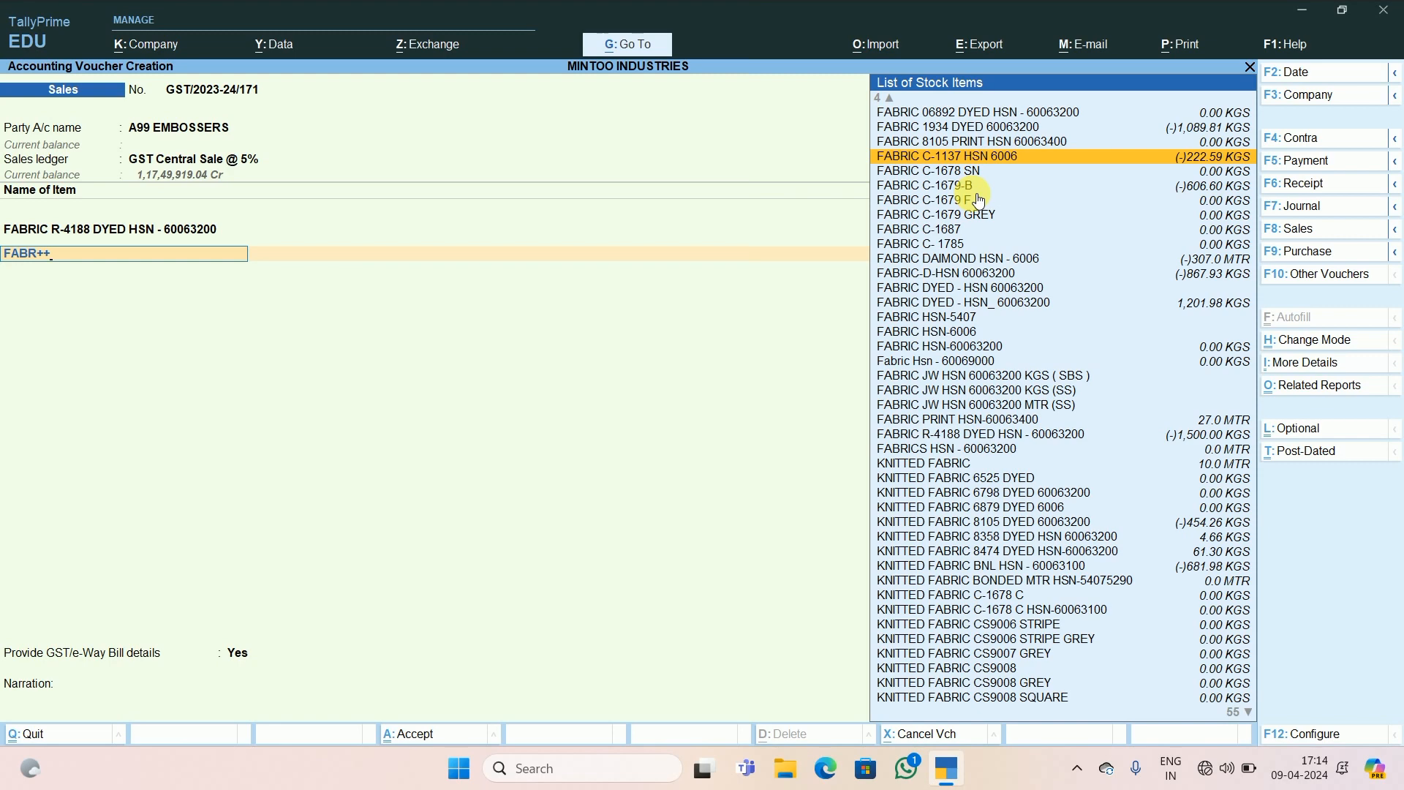
pyautogui.press('Return')
pyautogui.press('Return')
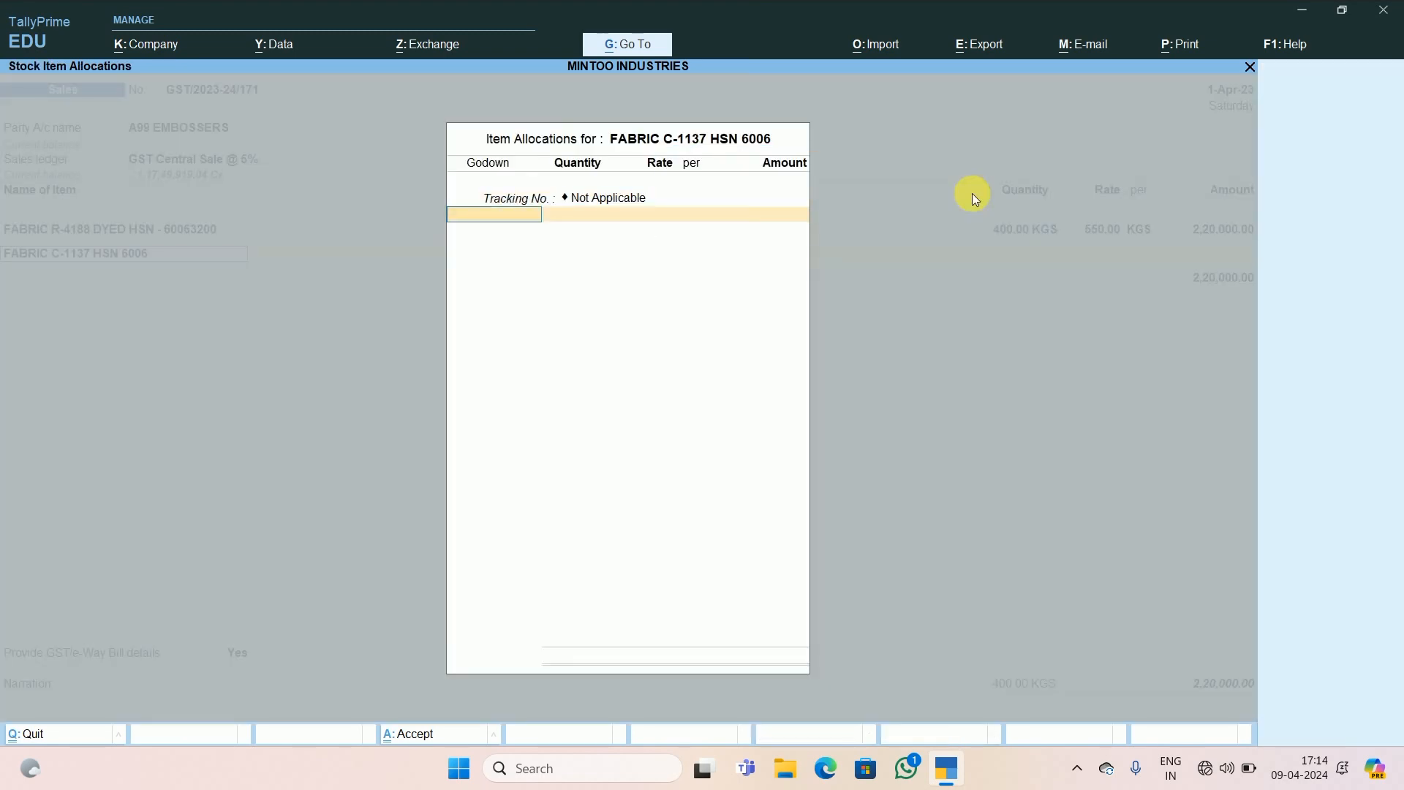
# Step: Set the godown of FABRIC C-1137 HSN 6006 to Main Location and its quantity to 550 KGS
pyautogui.write('M')
pyautogui.press('Return')
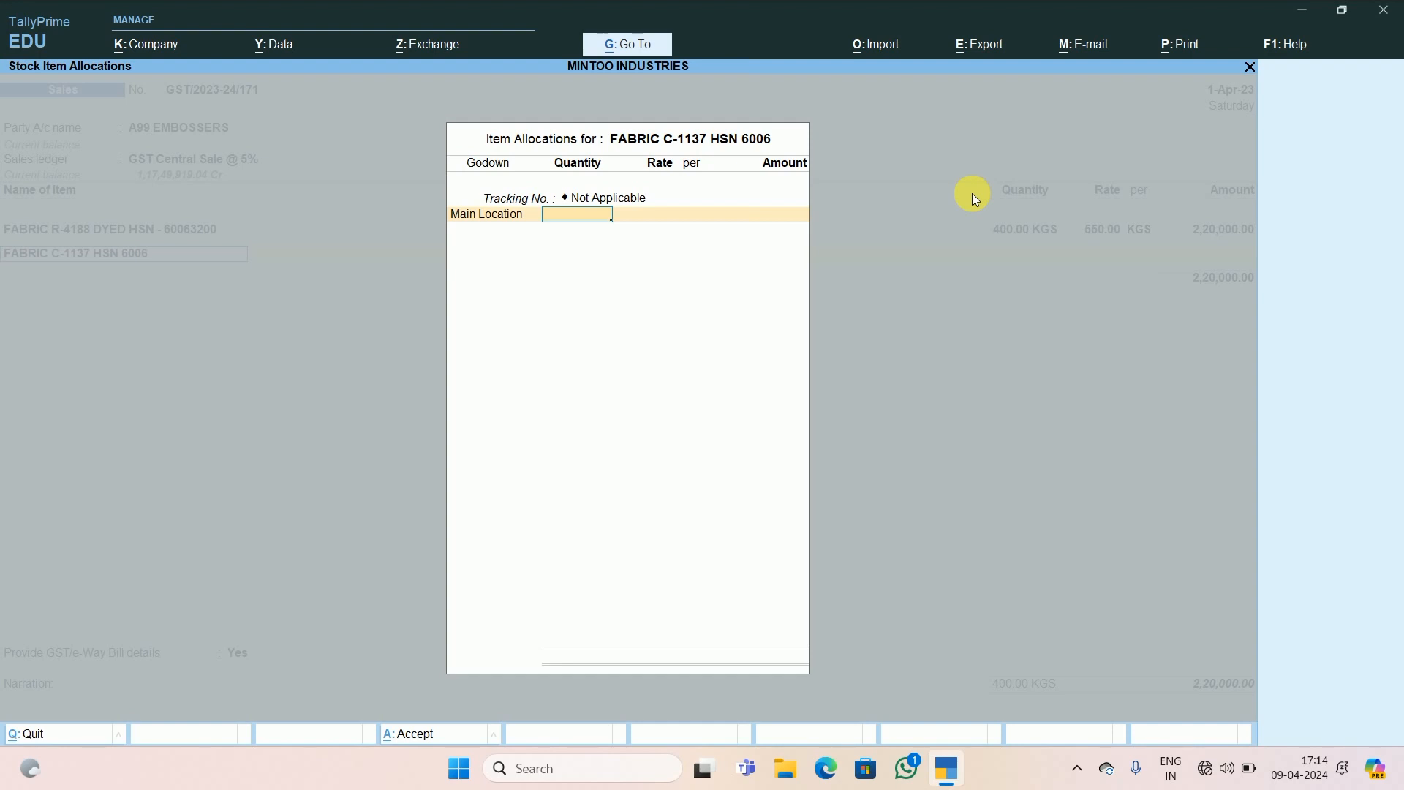
pyautogui.write('550')
pyautogui.press('Return')
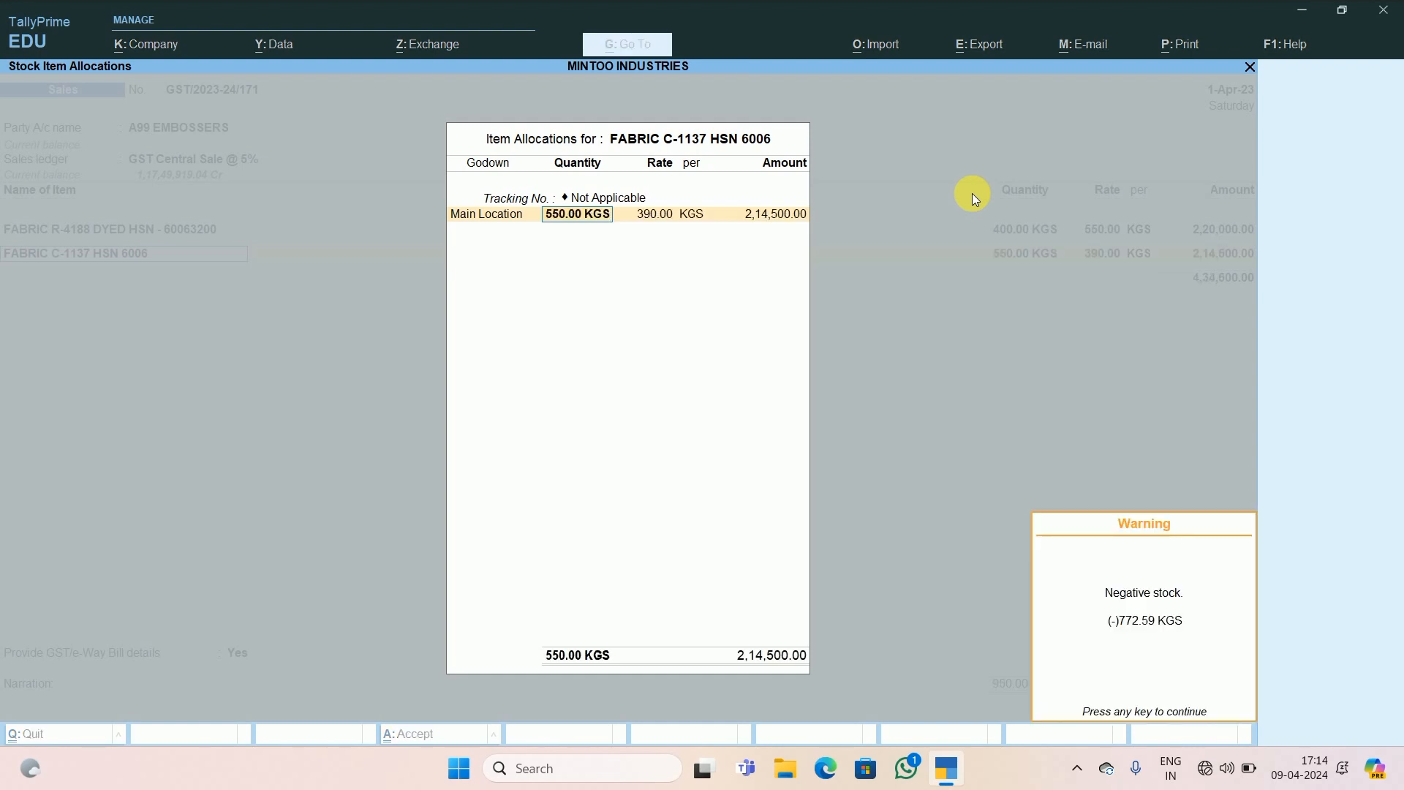
pyautogui.press('Return')
# Step: Set the rate of FABRIC C-1137 HSN 6006 to 125 per KGS and end its tracking list to complete the allocation
pyautogui.write('125')
pyautogui.press('Return')
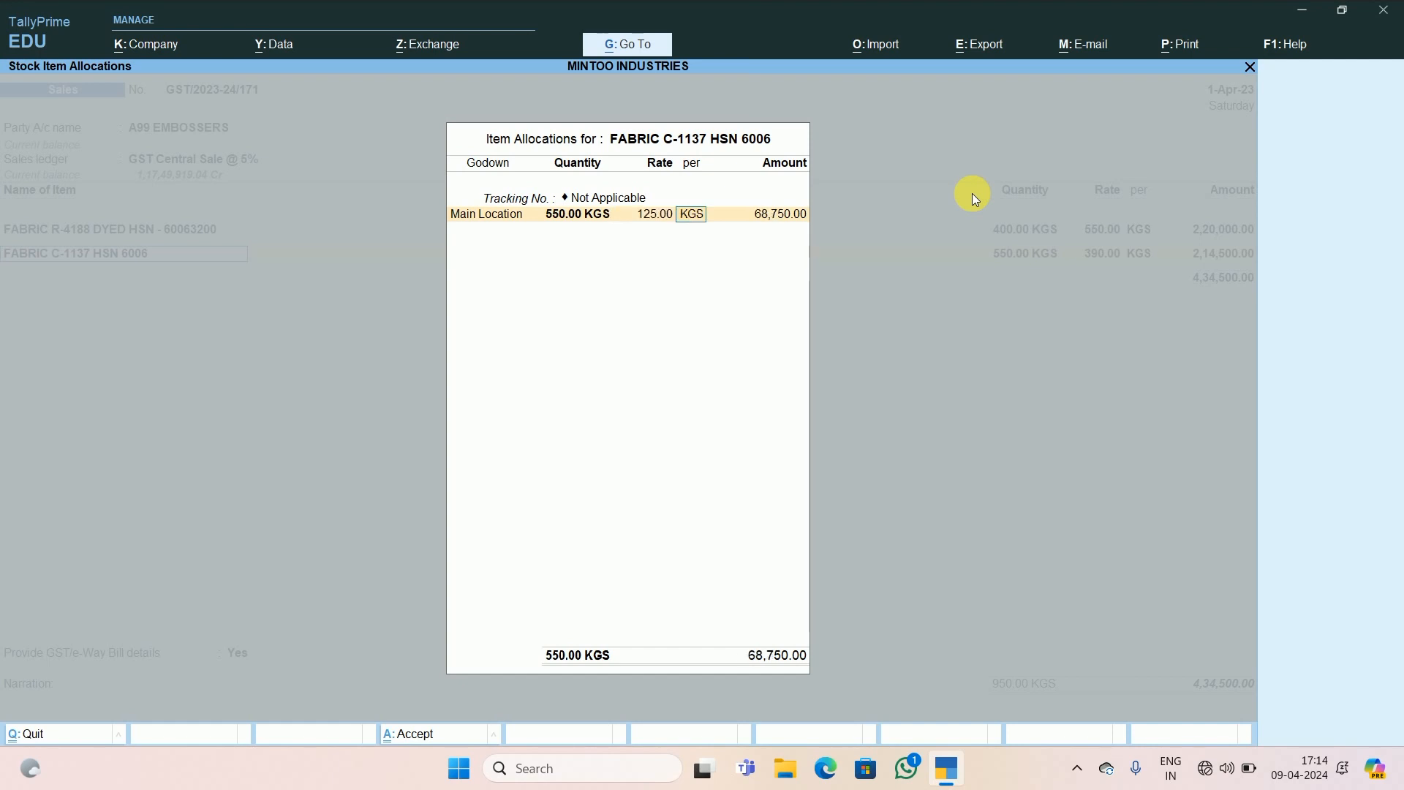
pyautogui.press('Return')
pyautogui.press('Return')
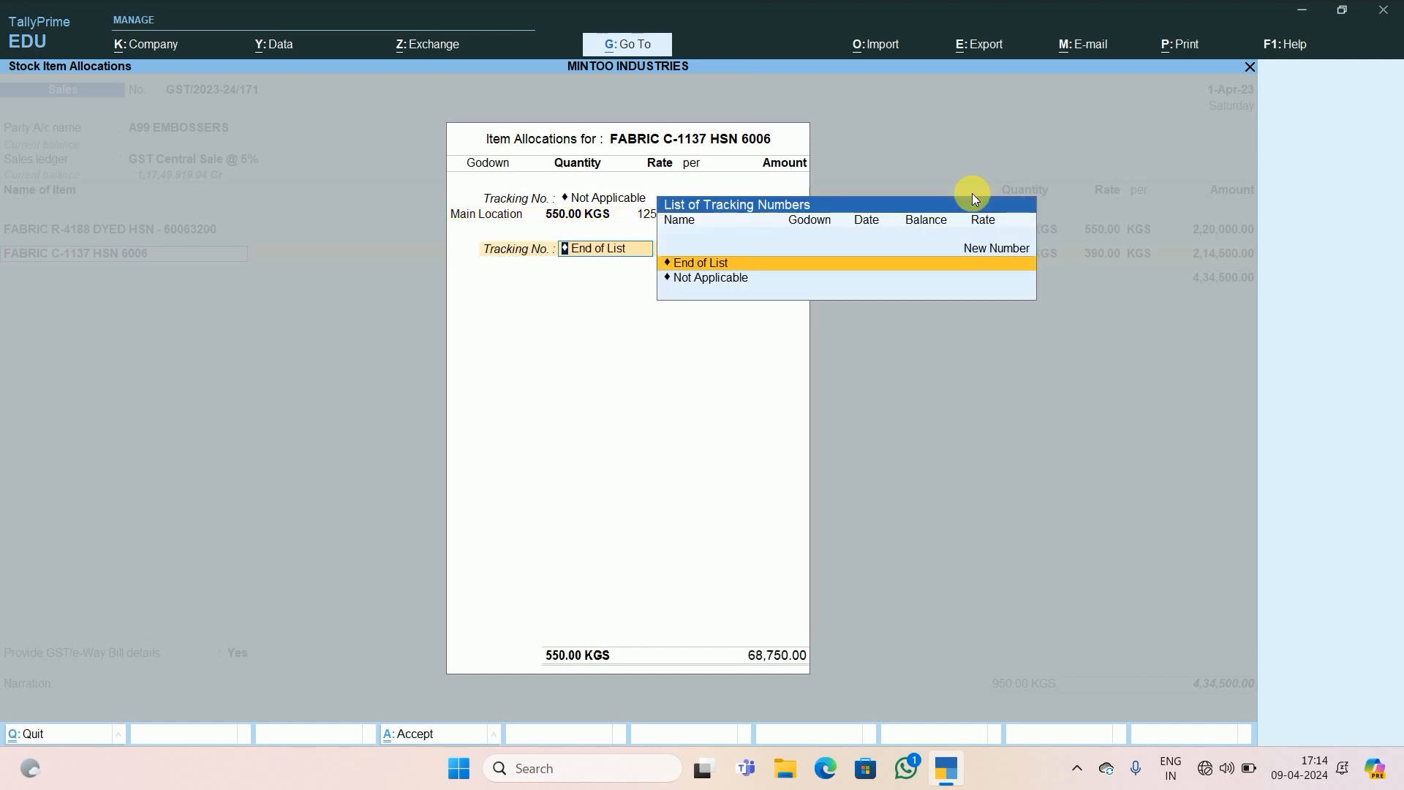
pyautogui.press('Return')
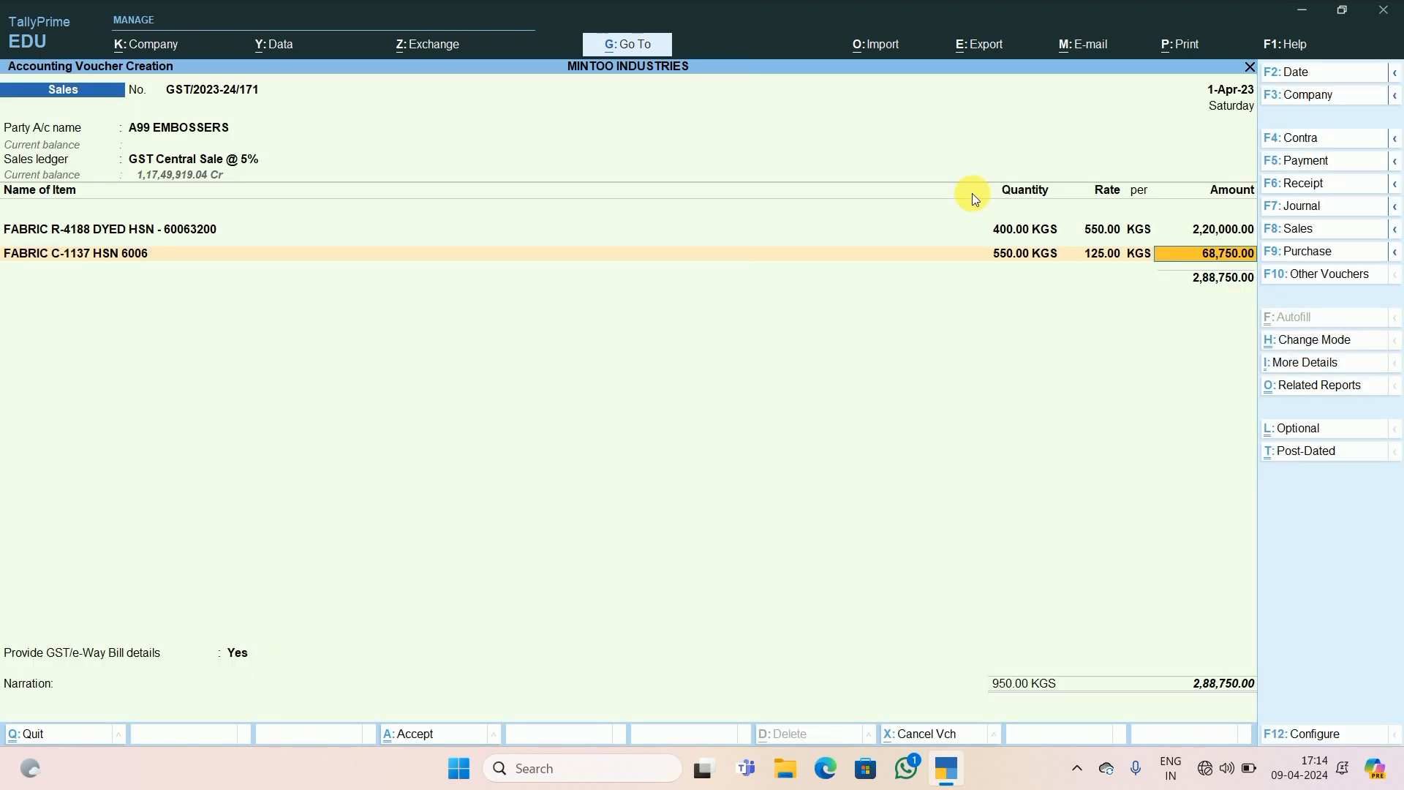
# Step: Set Provide Additional Descriptions for Stock Items to Yes in the voucher configuration and save it
pyautogui.press('BackSpace')
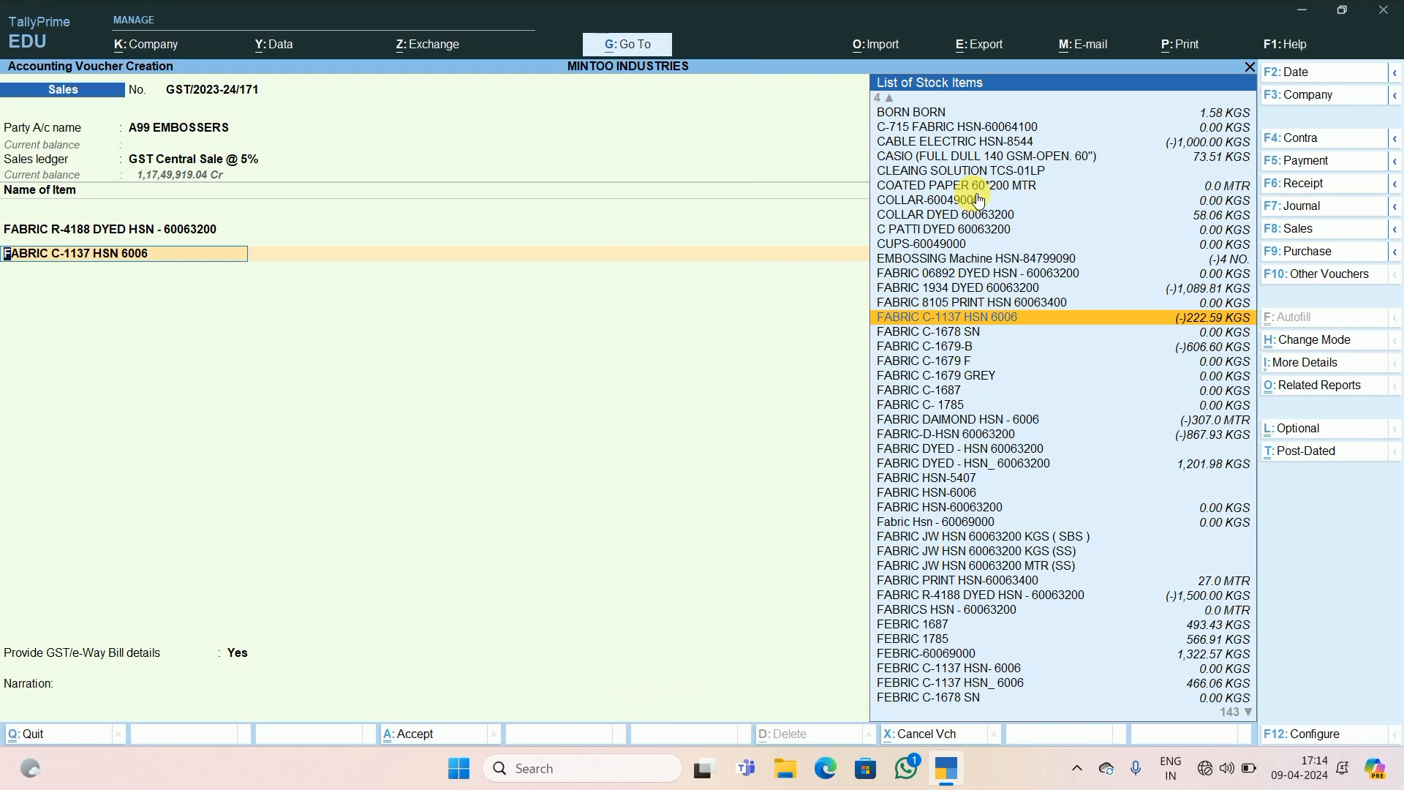
pyautogui.press('F12')
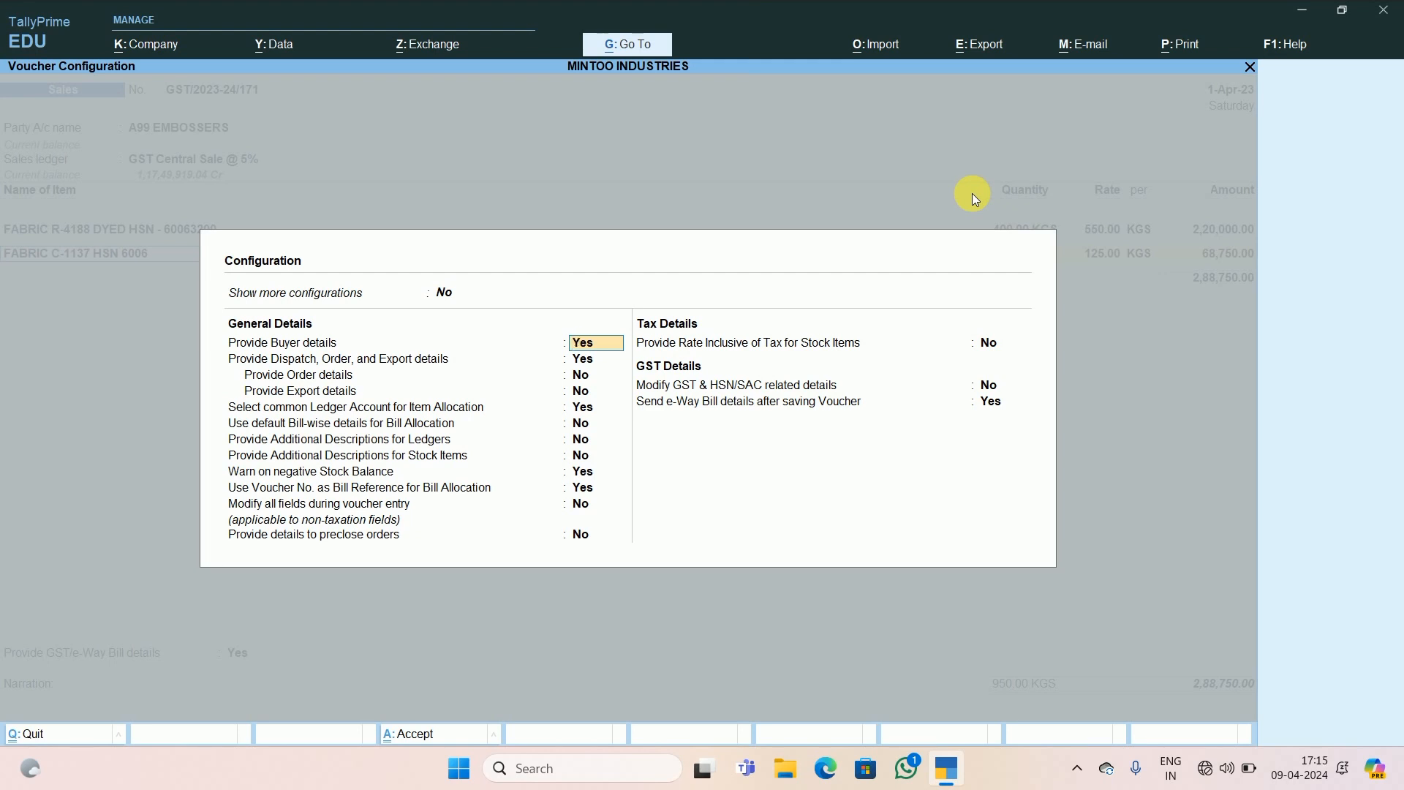
pyautogui.press('Down')
pyautogui.press('Down')
pyautogui.press('Down')
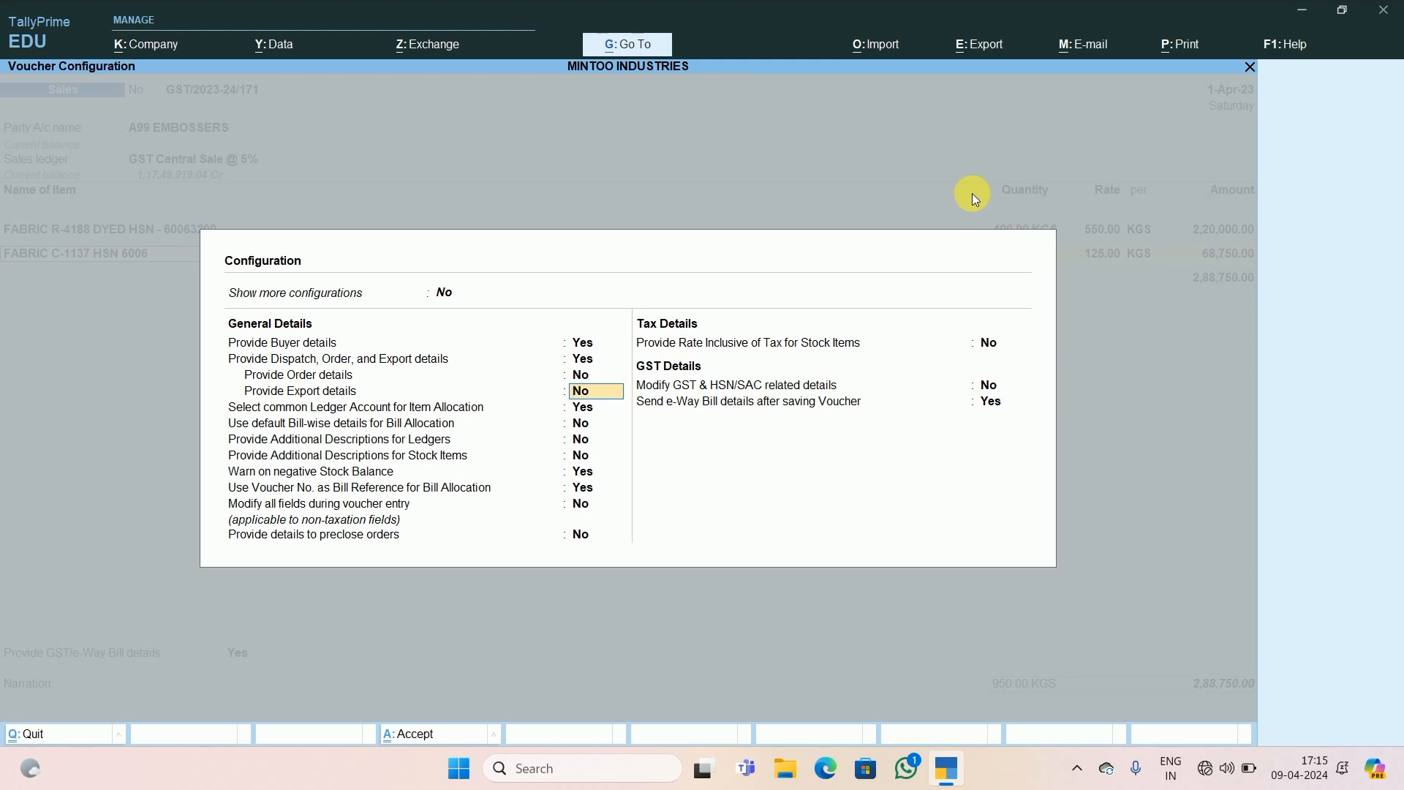
pyautogui.press('Down')
pyautogui.press('Down')
pyautogui.press('Down')
pyautogui.press('Down')
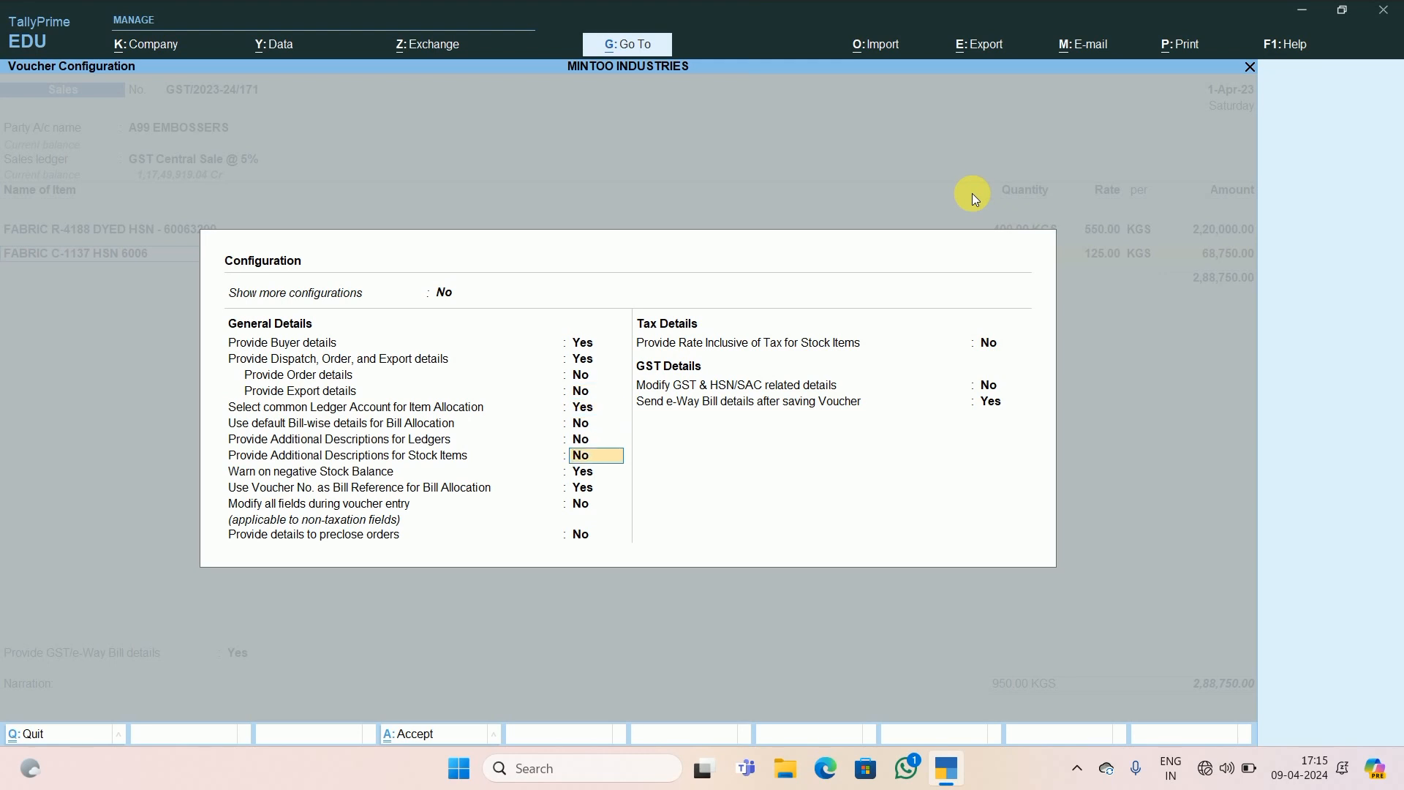
pyautogui.write('Y')
pyautogui.press('Return')
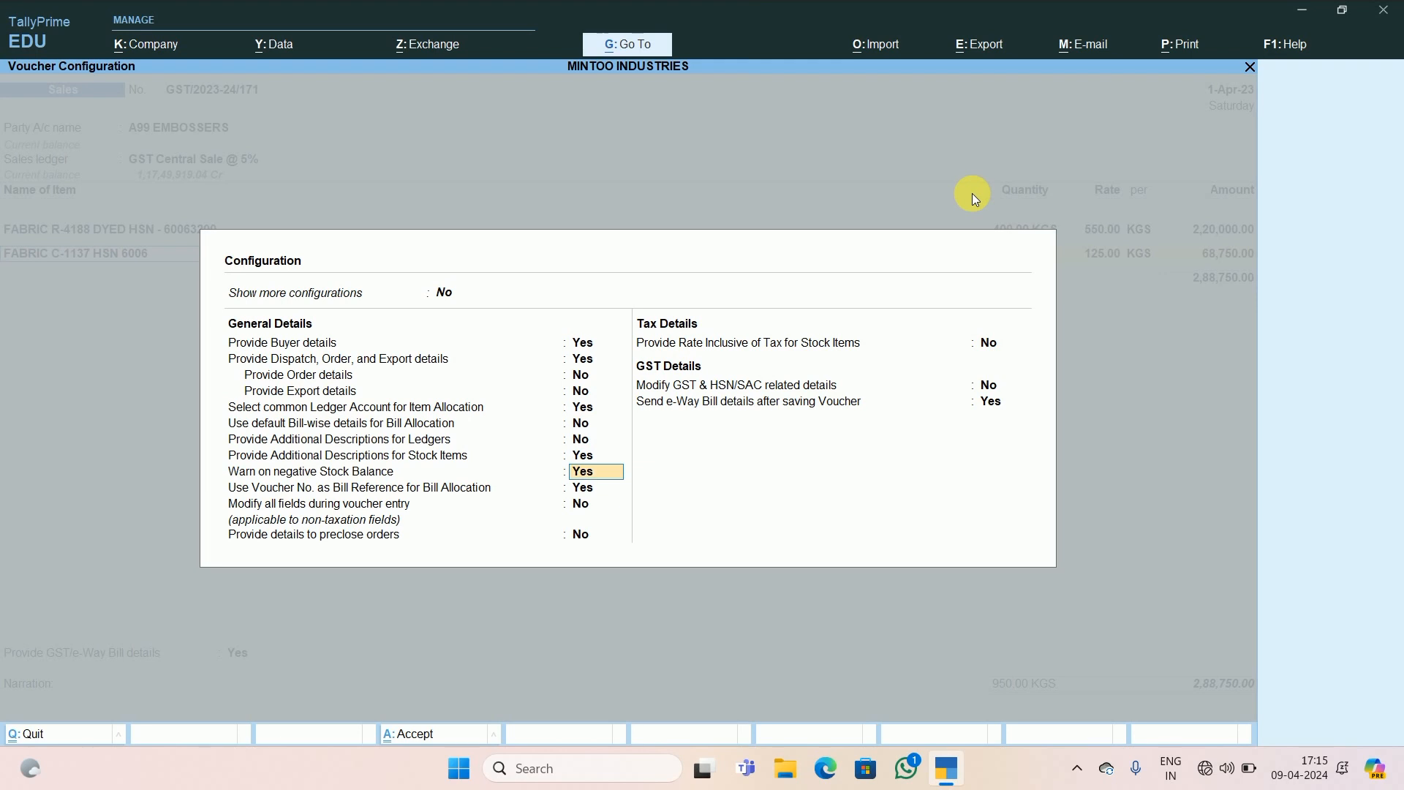
pyautogui.hotkey('ctrl', 'a')
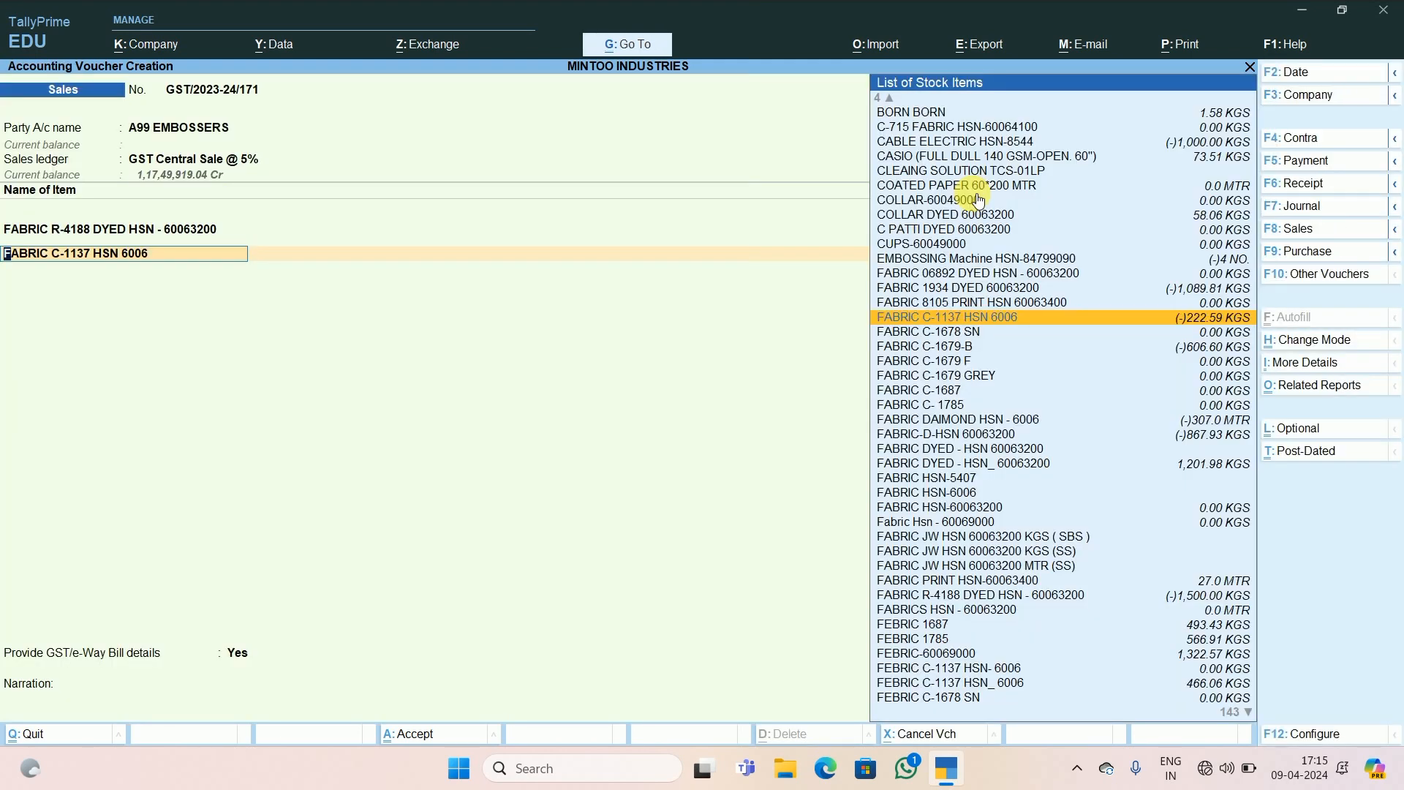
# Step: Enter WHITE as the additional description for the stock item FABRIC C-1137 HSN 6006
pyautogui.press('Return')
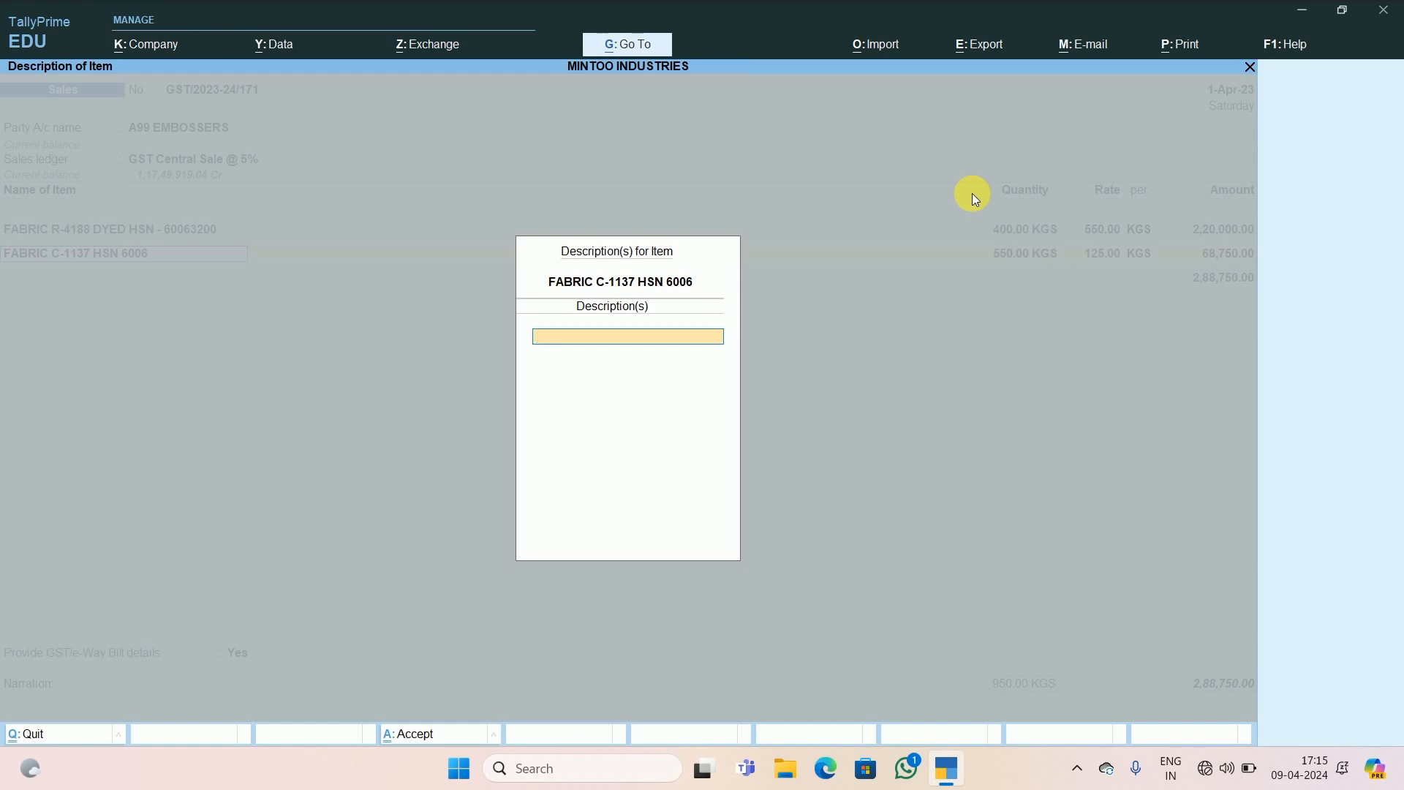
pyautogui.write('WHITE')
pyautogui.press('Return')
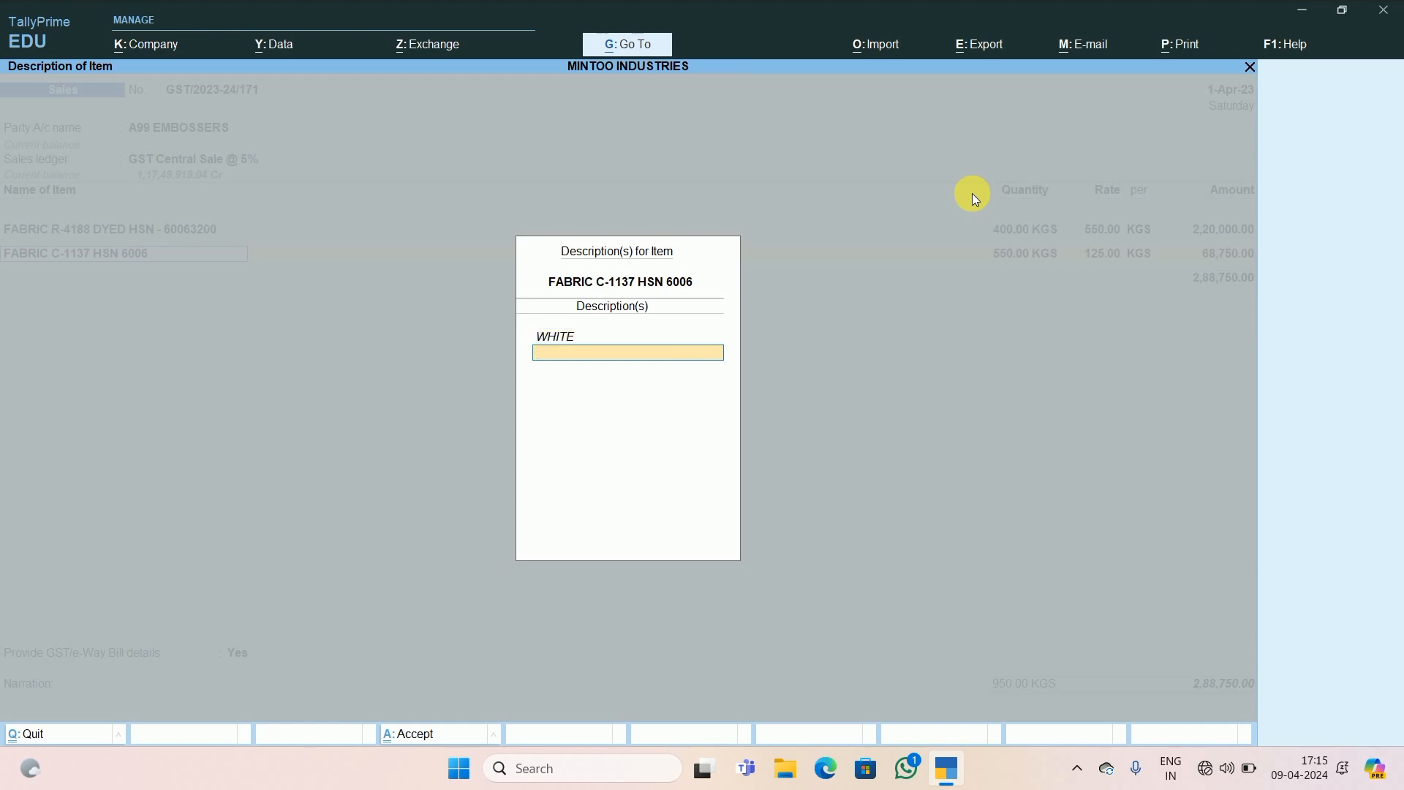
pyautogui.press('Return')
# Step: Accept the existing allocation, amount and description of FABRIC C-1137 HSN 6006 and end the stock item list
pyautogui.press('Return')
pyautogui.press('Return')
pyautogui.press('Return')
pyautogui.press('Return')
pyautogui.press('Return')
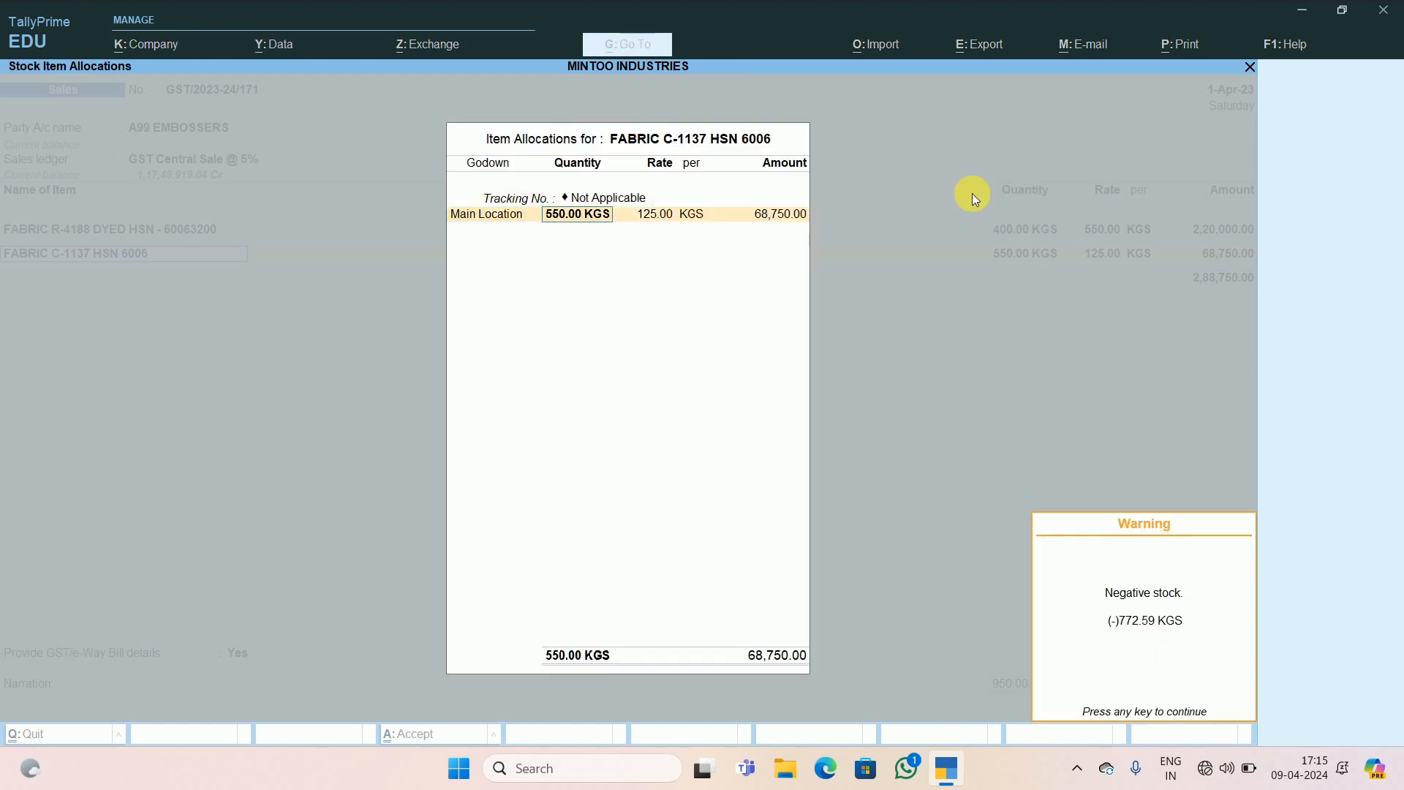
pyautogui.press('Return')
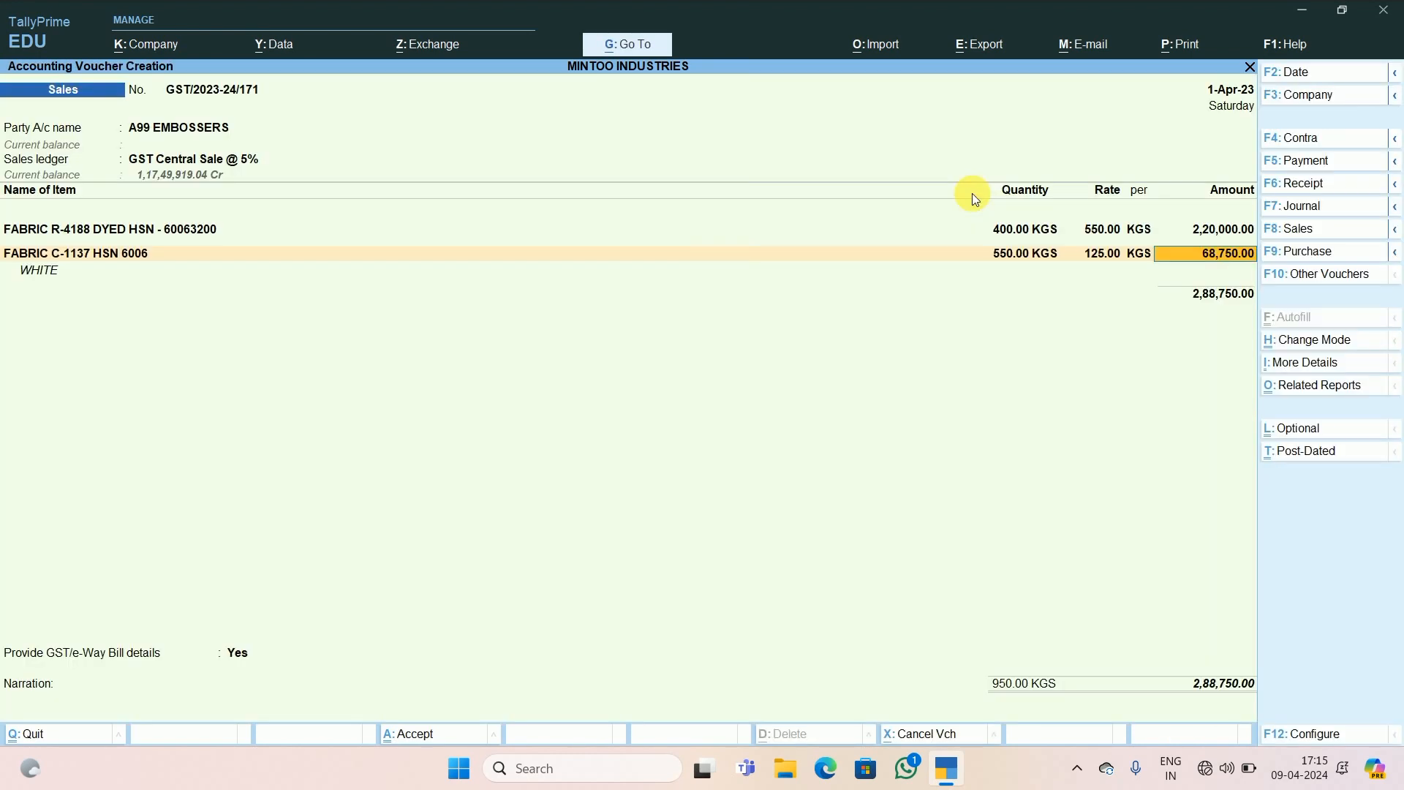
pyautogui.press('Return')
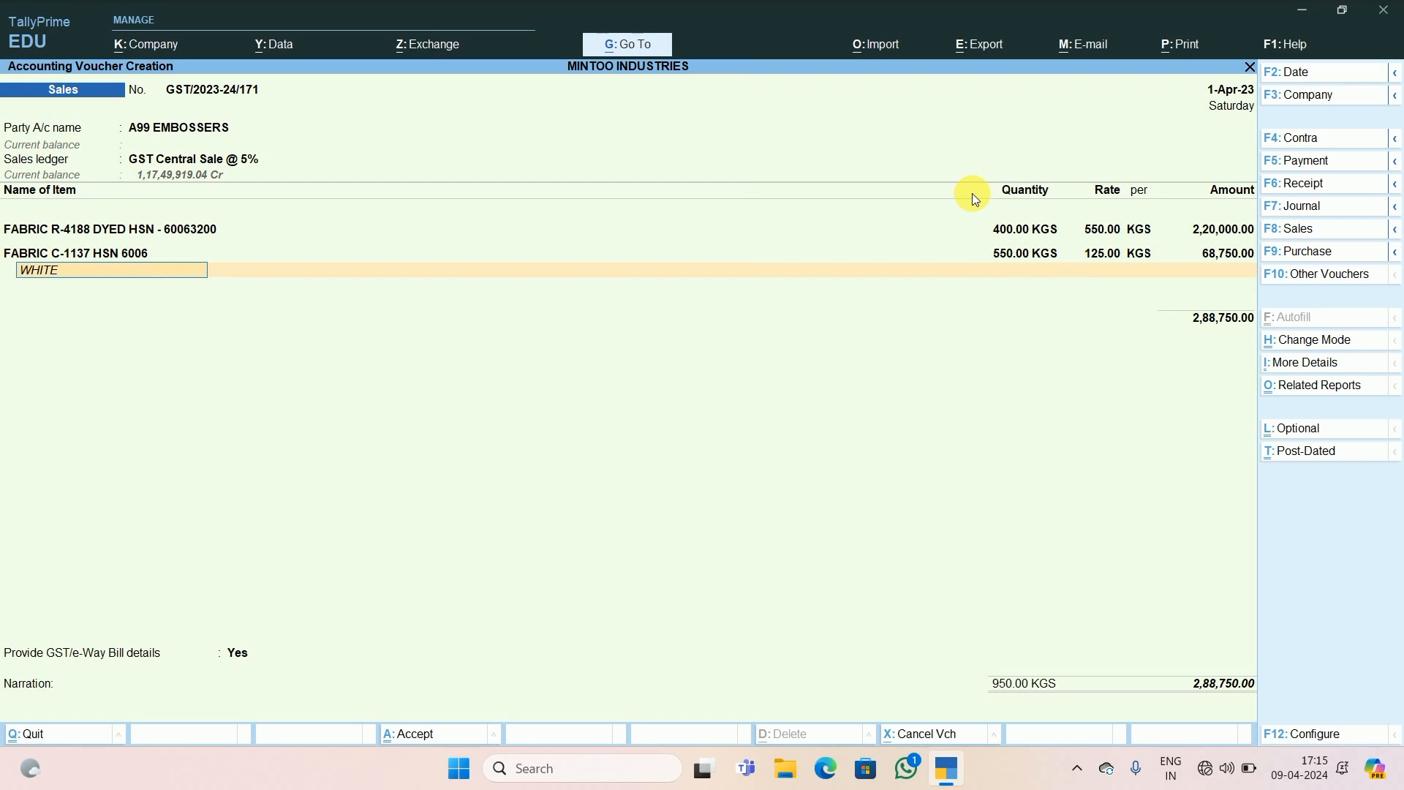
pyautogui.press('Return')
pyautogui.press('Return')
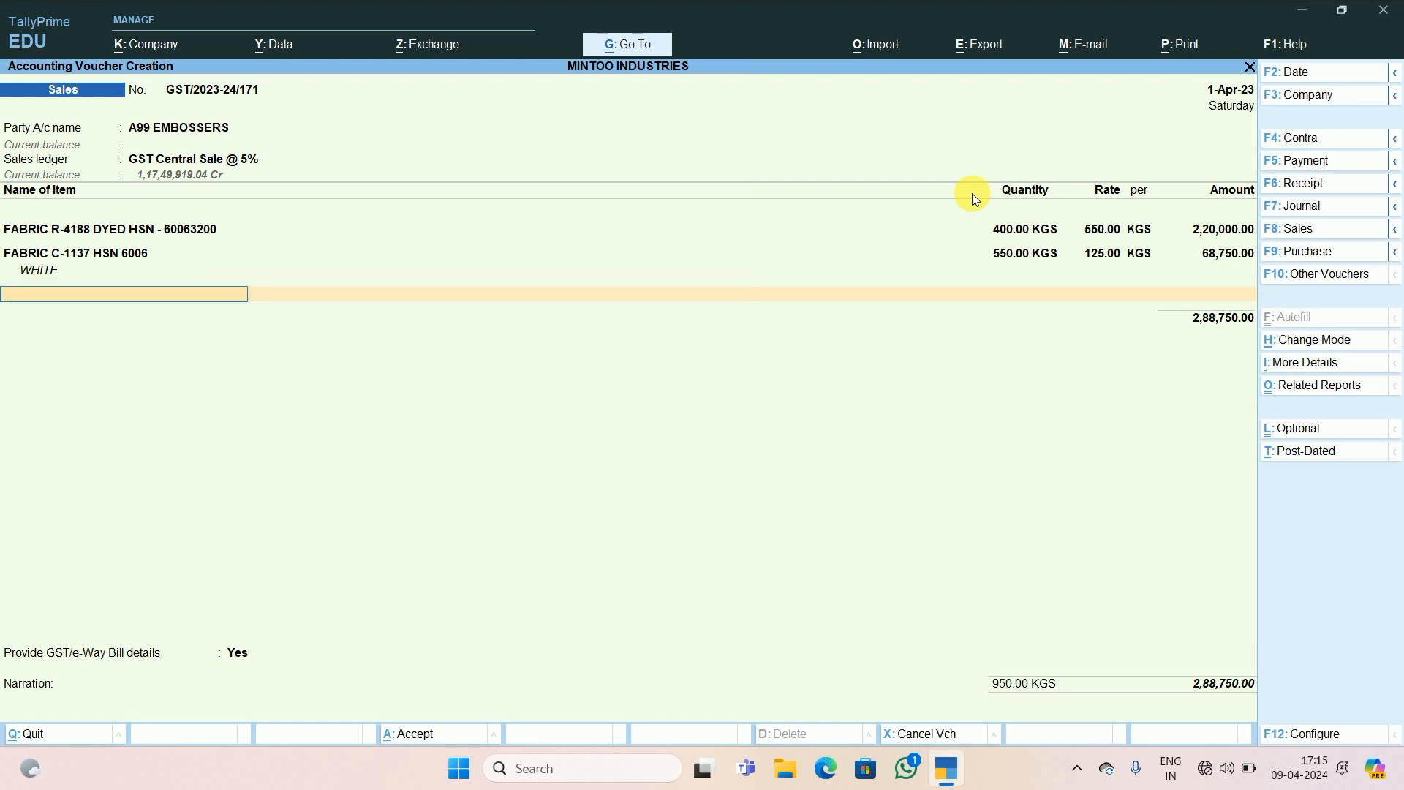
pyautogui.press('Return')
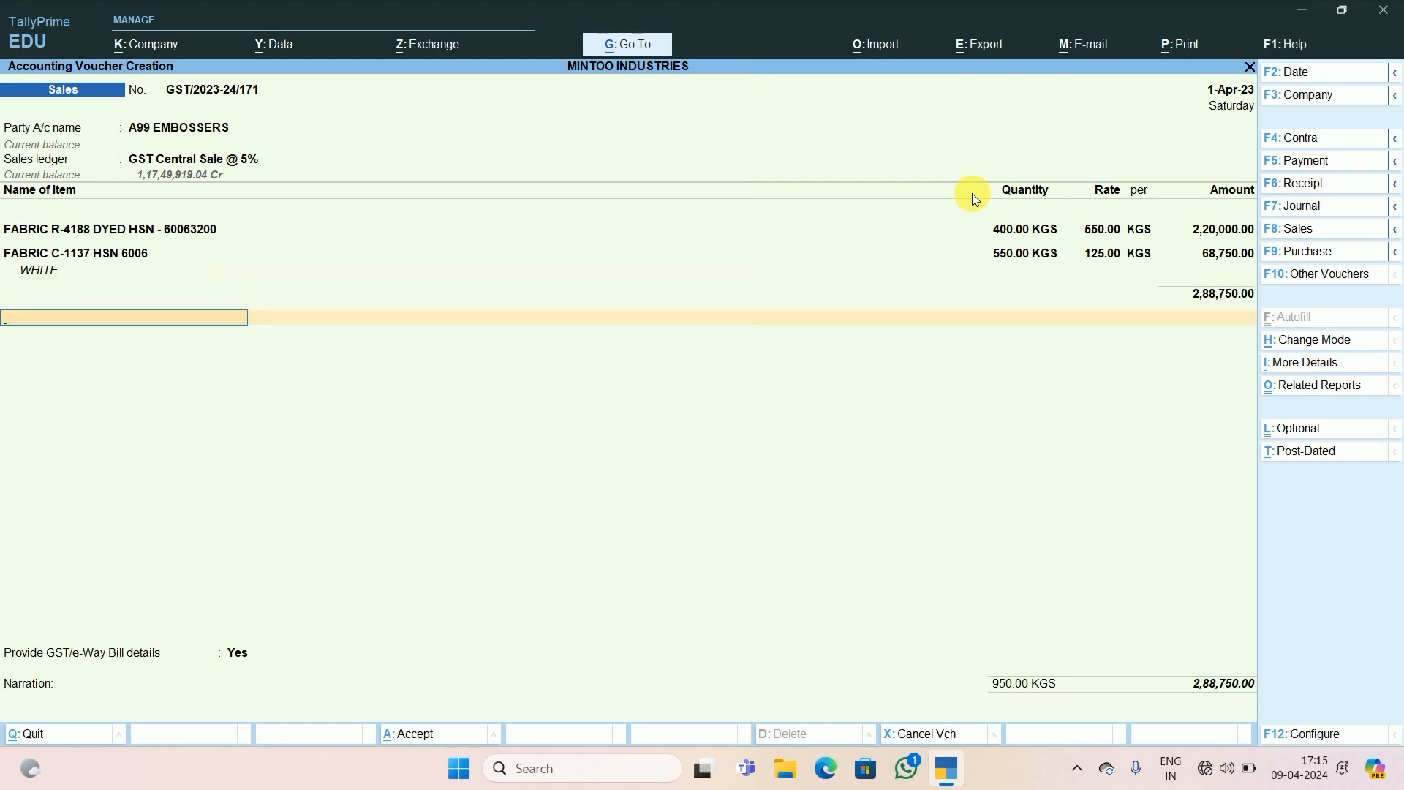
# Step: Add the IGST Output @ 5% ledger with its calculated amount and the Round Off ledger below the stock items
pyautogui.write('IGST')
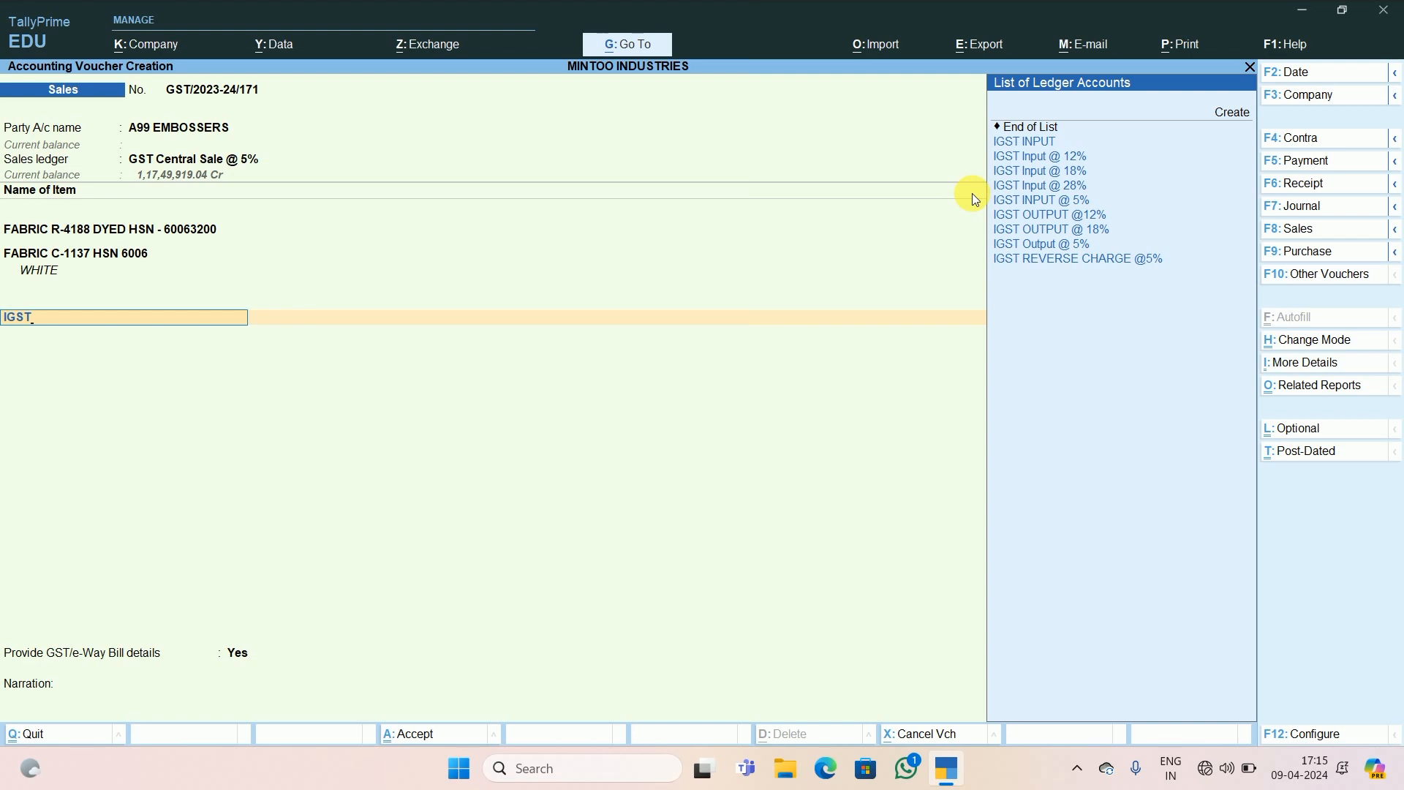
pyautogui.press('Down')
pyautogui.press('Down')
pyautogui.press('Down')
pyautogui.press('Down')
pyautogui.press('Down')
pyautogui.press('Down')
pyautogui.press('Down')
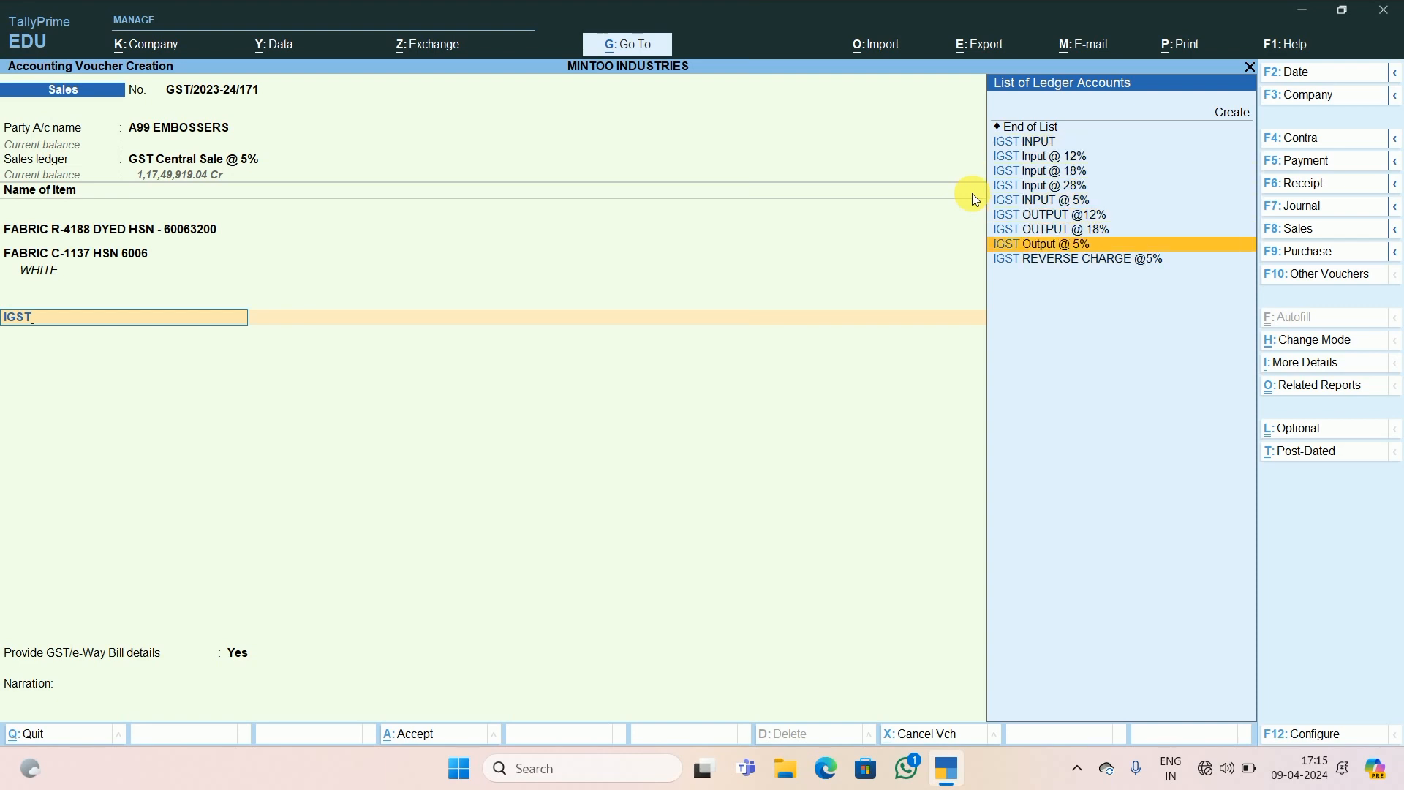
pyautogui.press('Return')
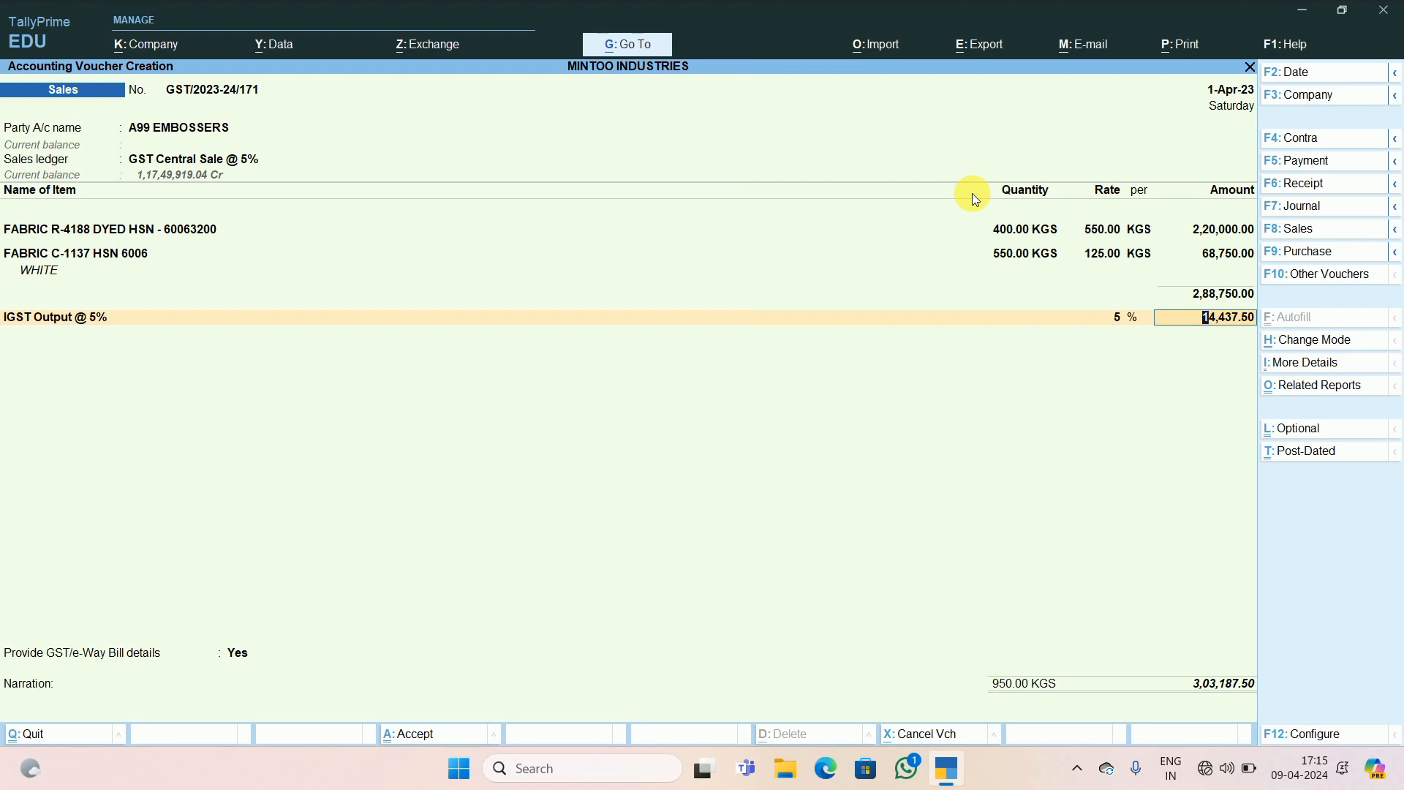
pyautogui.press('Return')
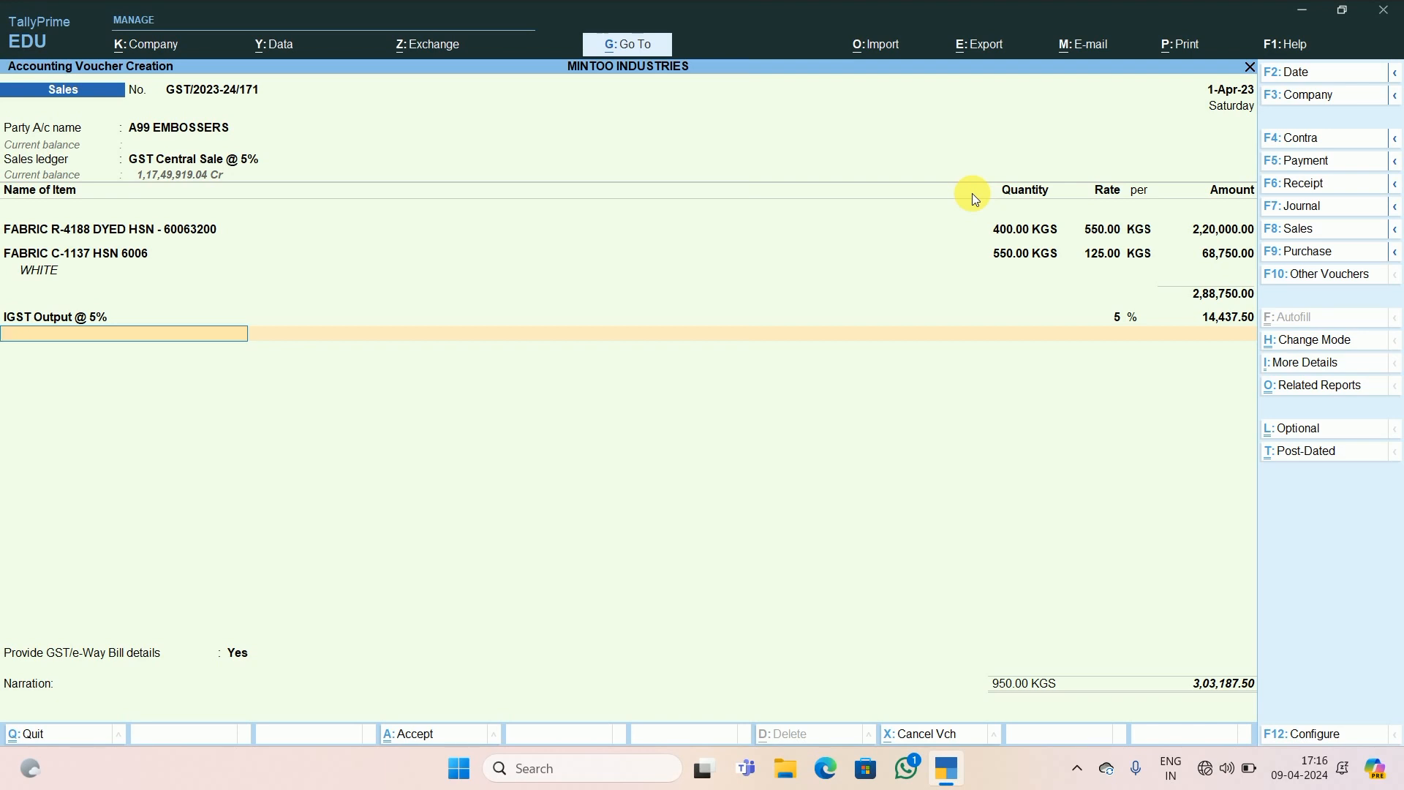
pyautogui.write('ROUN')
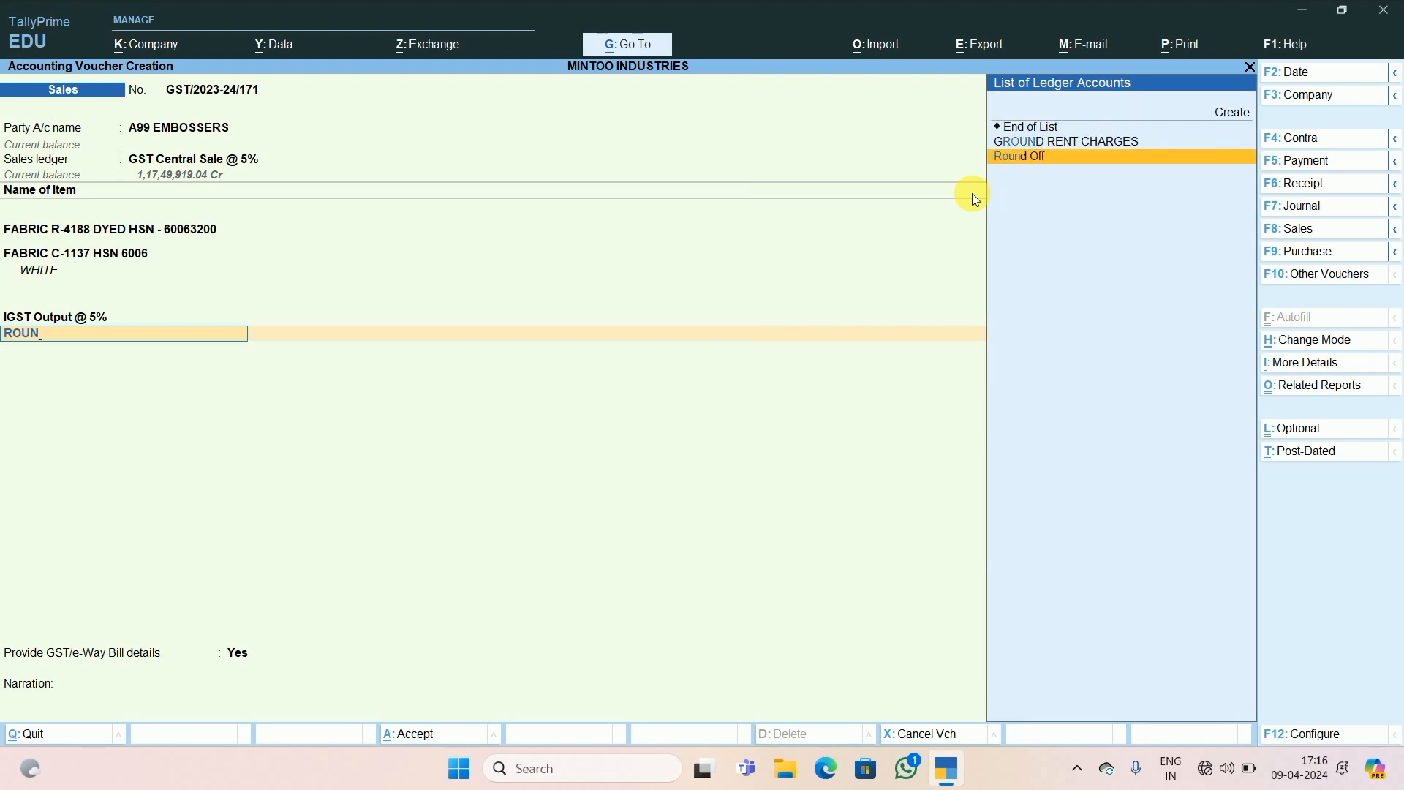
pyautogui.press('Return')
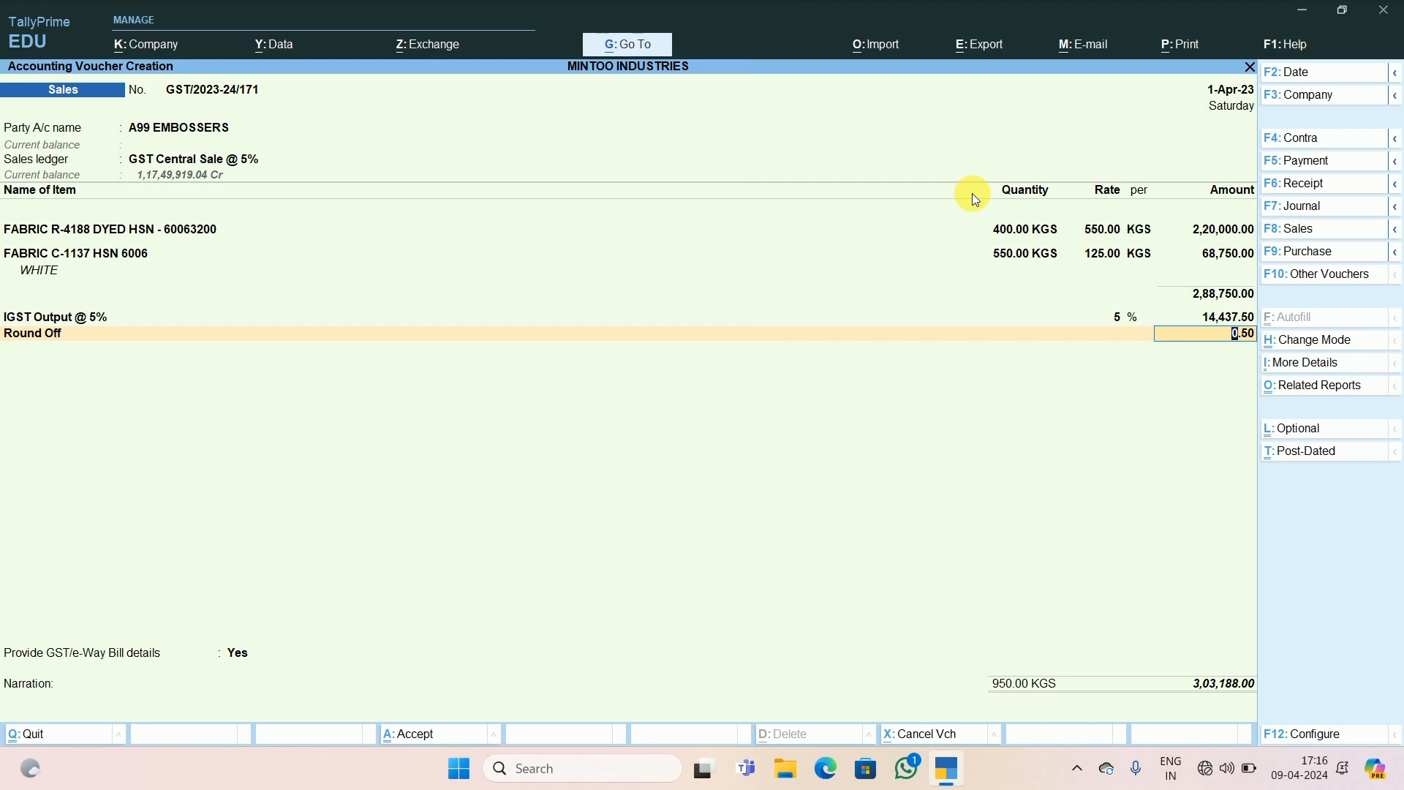
# Step: Open the Round Off ledger's master and examine its group, ledger type, rounding method and rounding limit, accepting it unchanged
pyautogui.hotkey('shift', 'Tab')
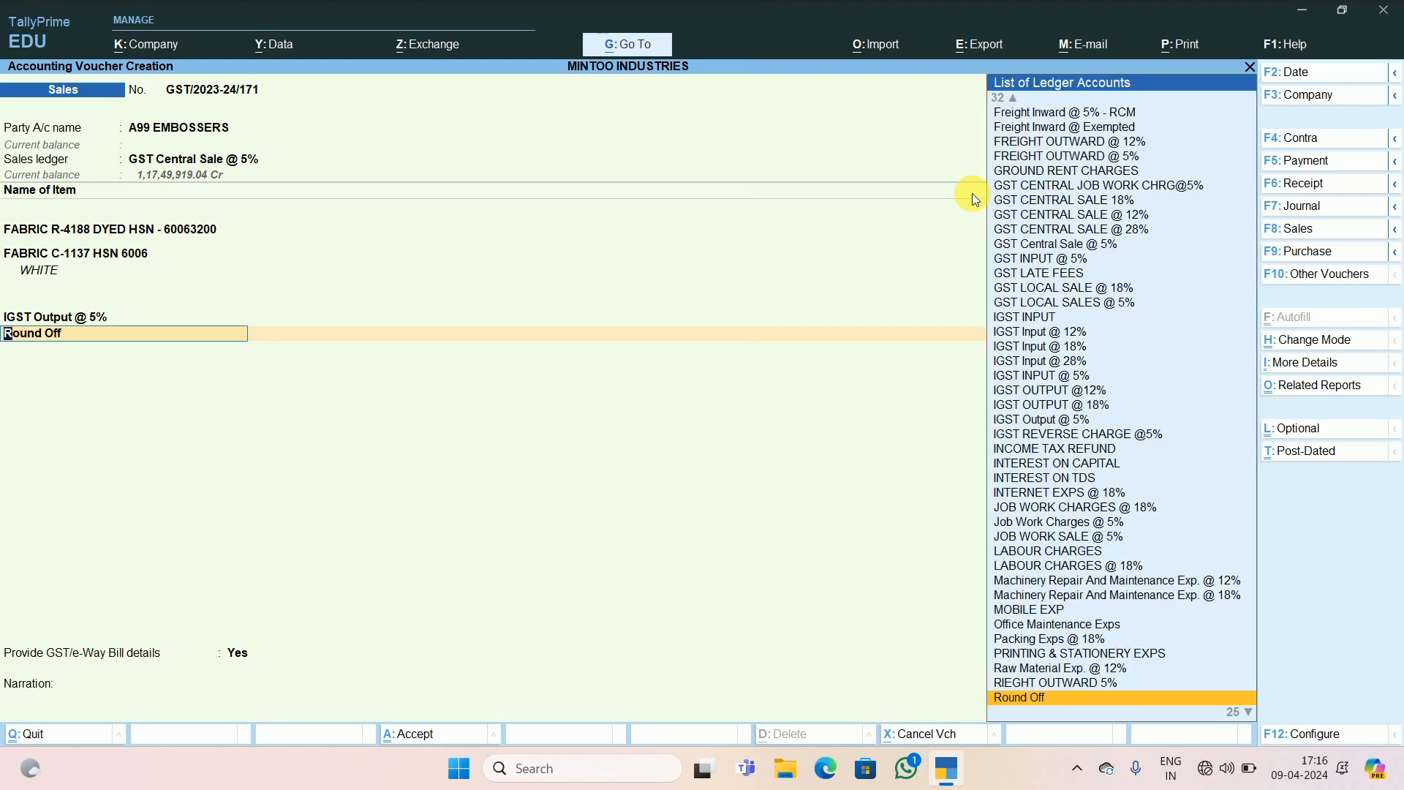
pyautogui.hotkey('ctrl', 'Return')
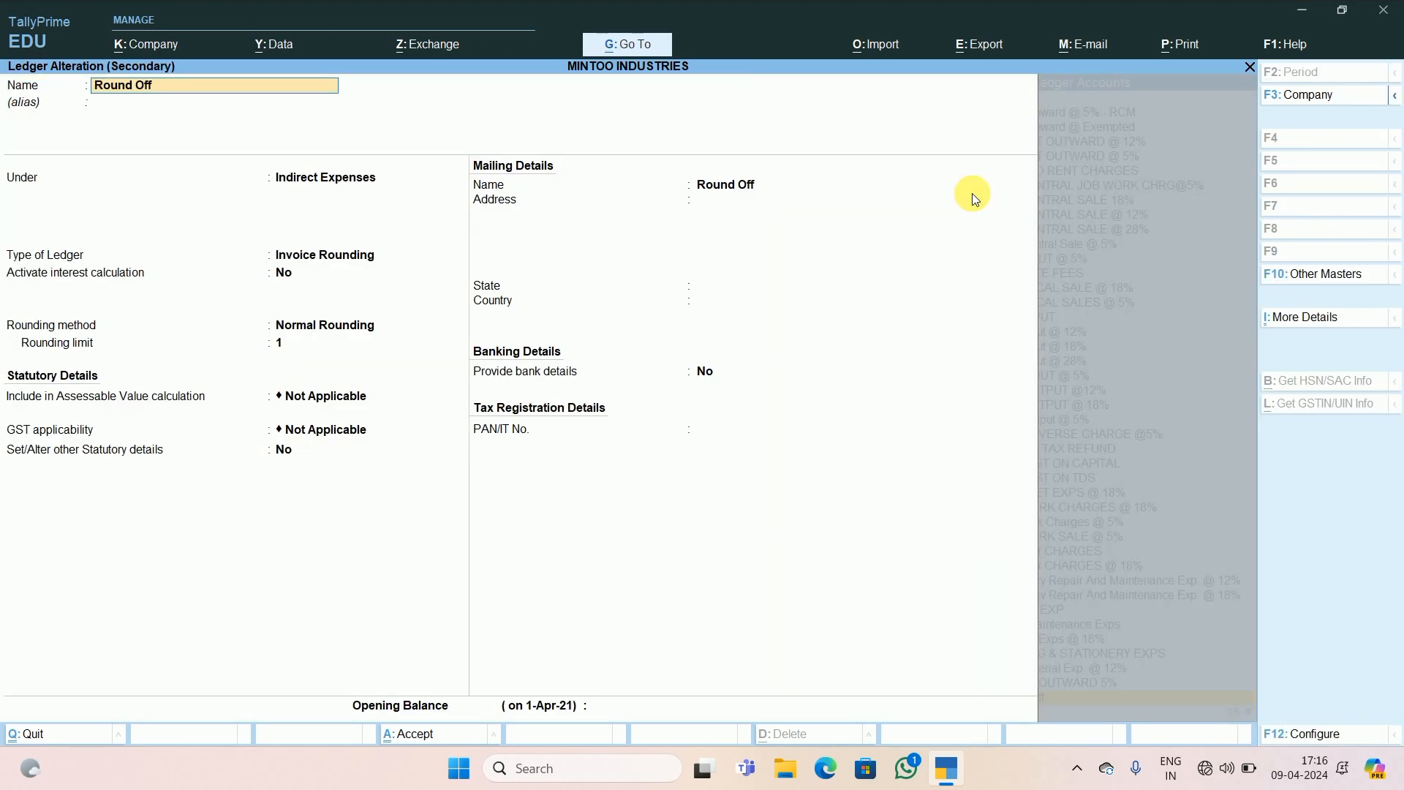
pyautogui.press('Return')
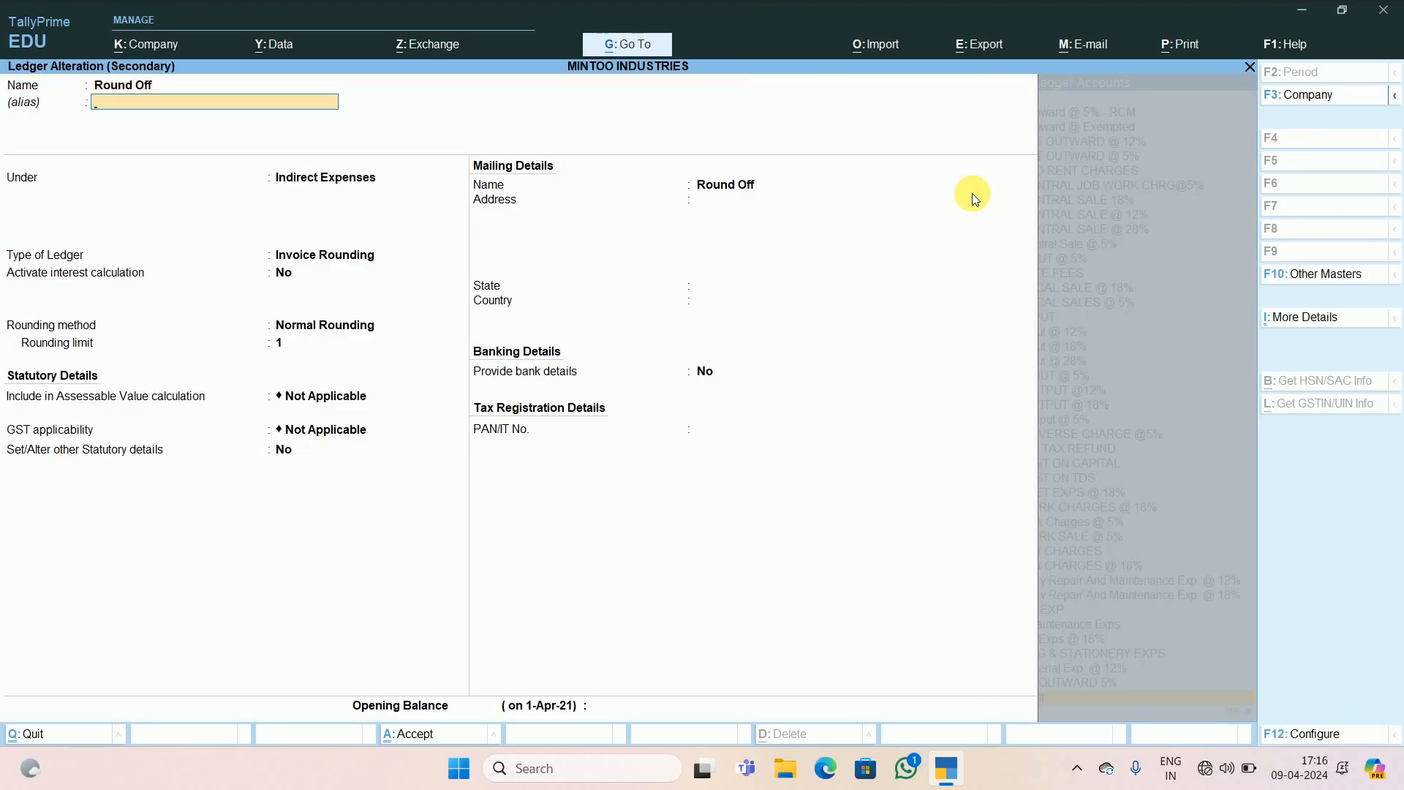
pyautogui.press('Return')
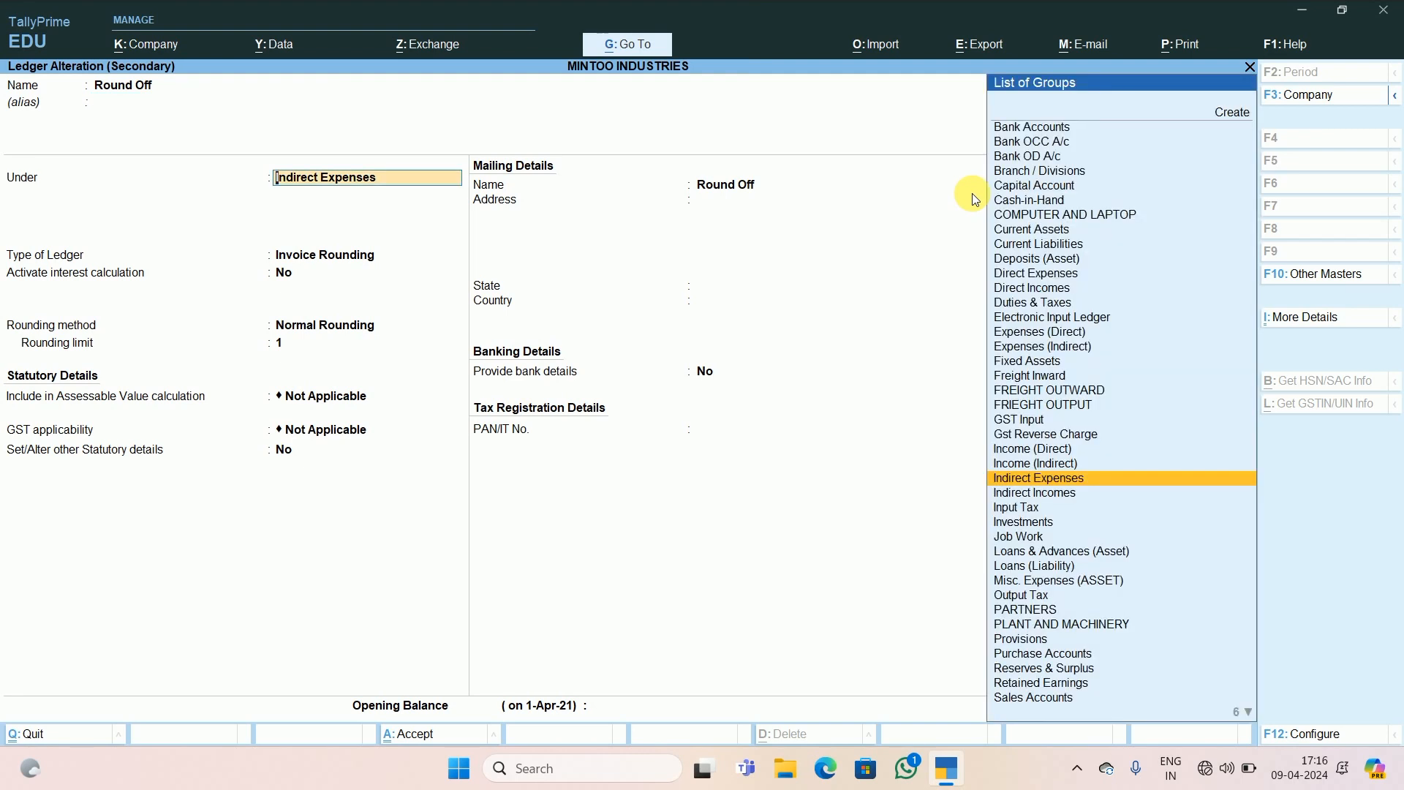
pyautogui.press('Return')
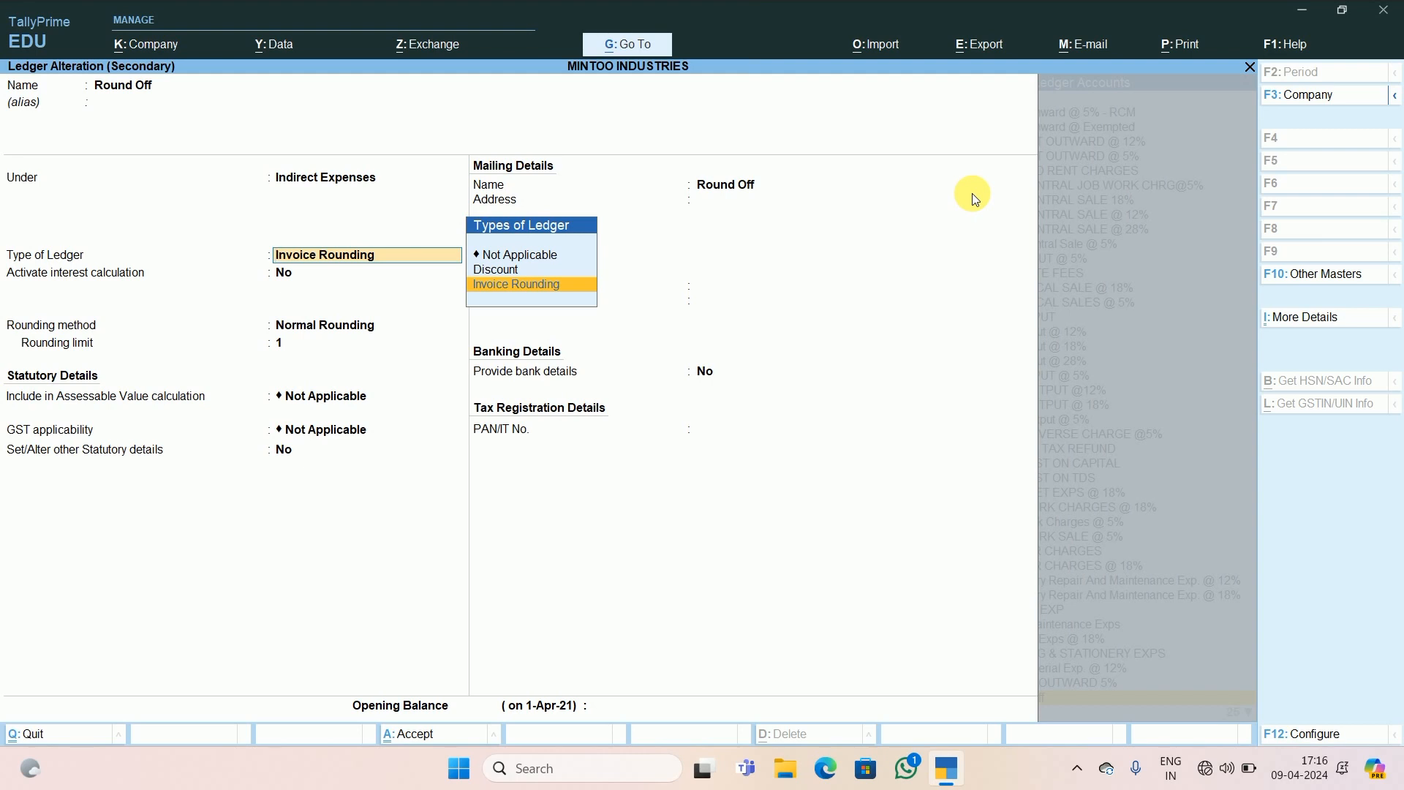
pyautogui.press('Return')
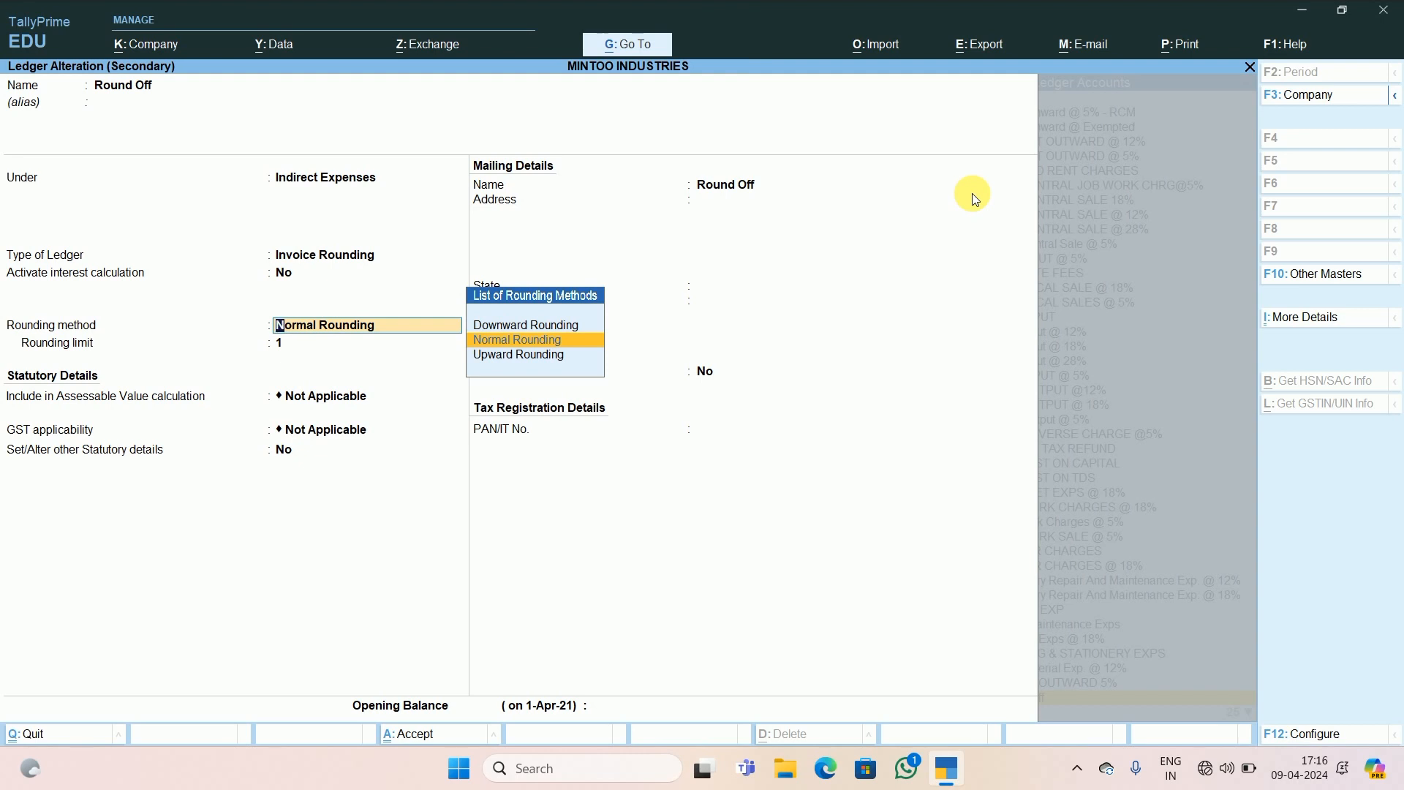
pyautogui.press('Return')
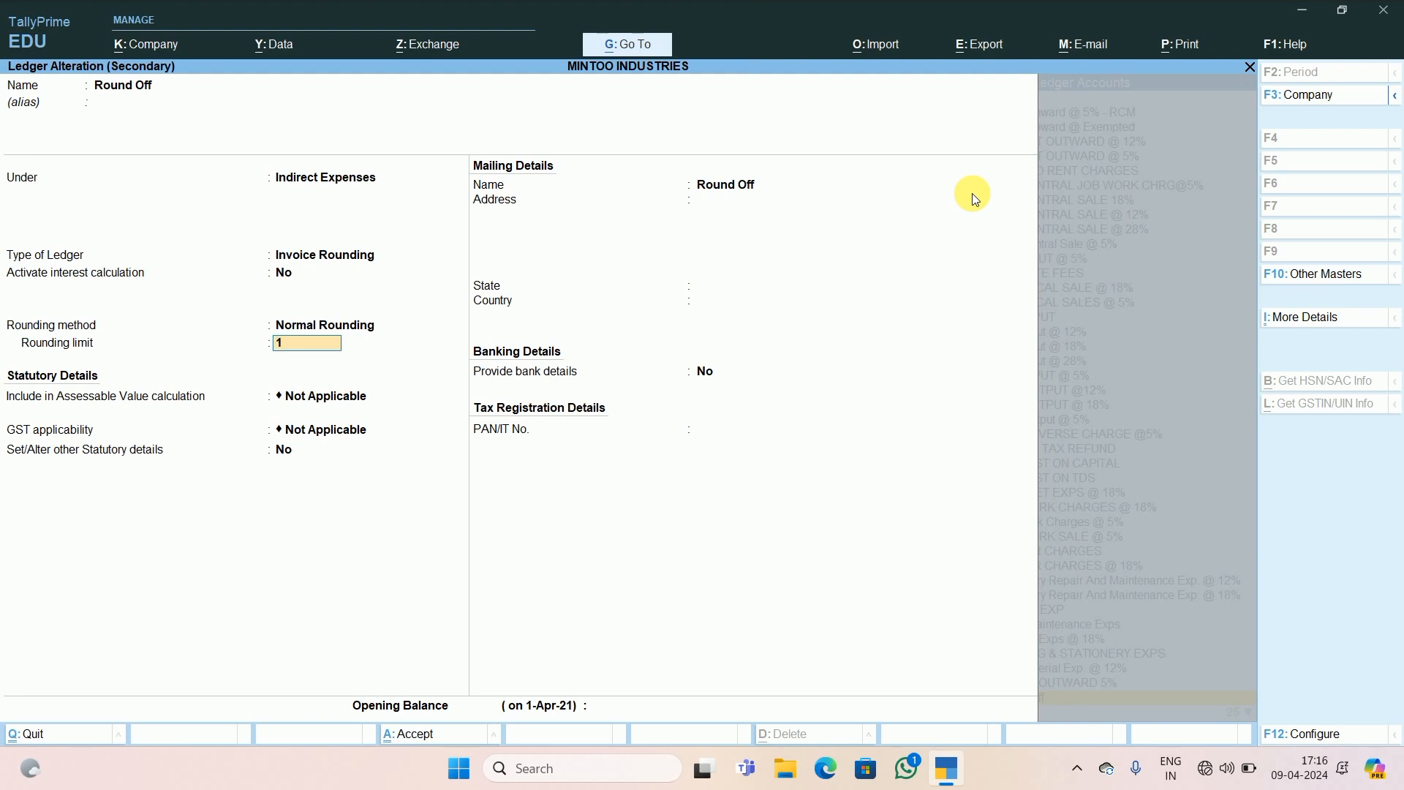
pyautogui.hotkey('ctrl', 'a')
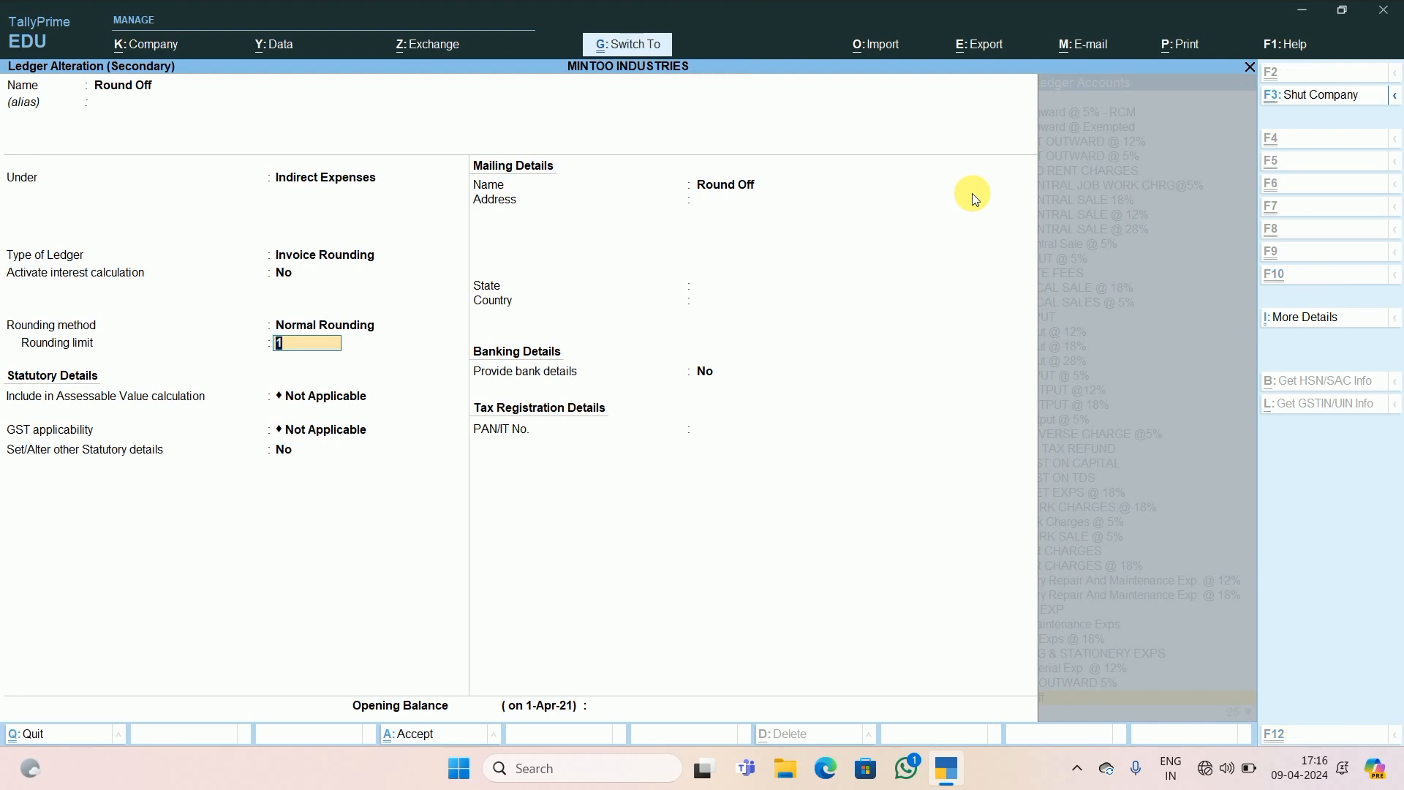
pyautogui.press('Return')
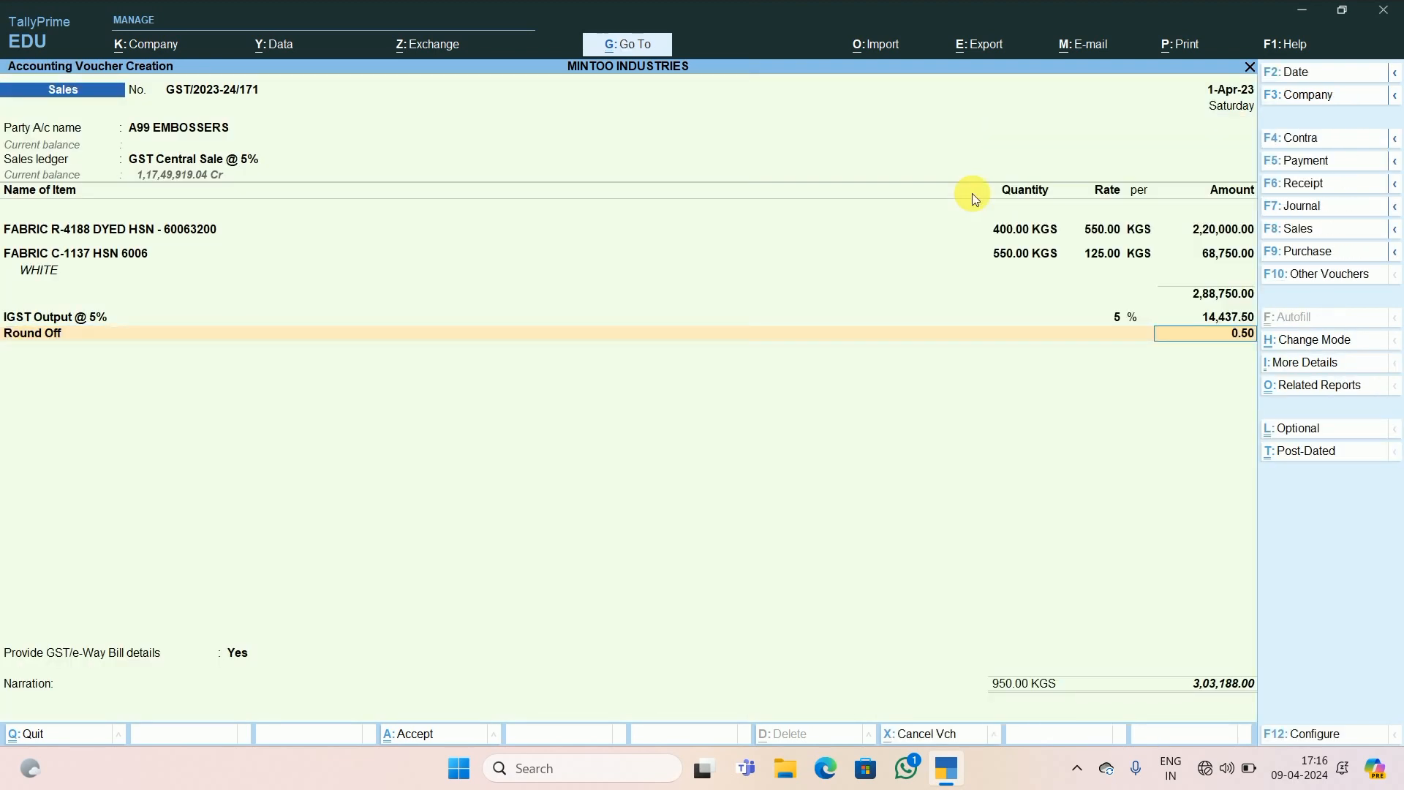
# Step: Accept the Round Off amount to finish the ledger entries and set Provide GST/e-Way Bill details to No
pyautogui.press('Return')
pyautogui.press('Return')
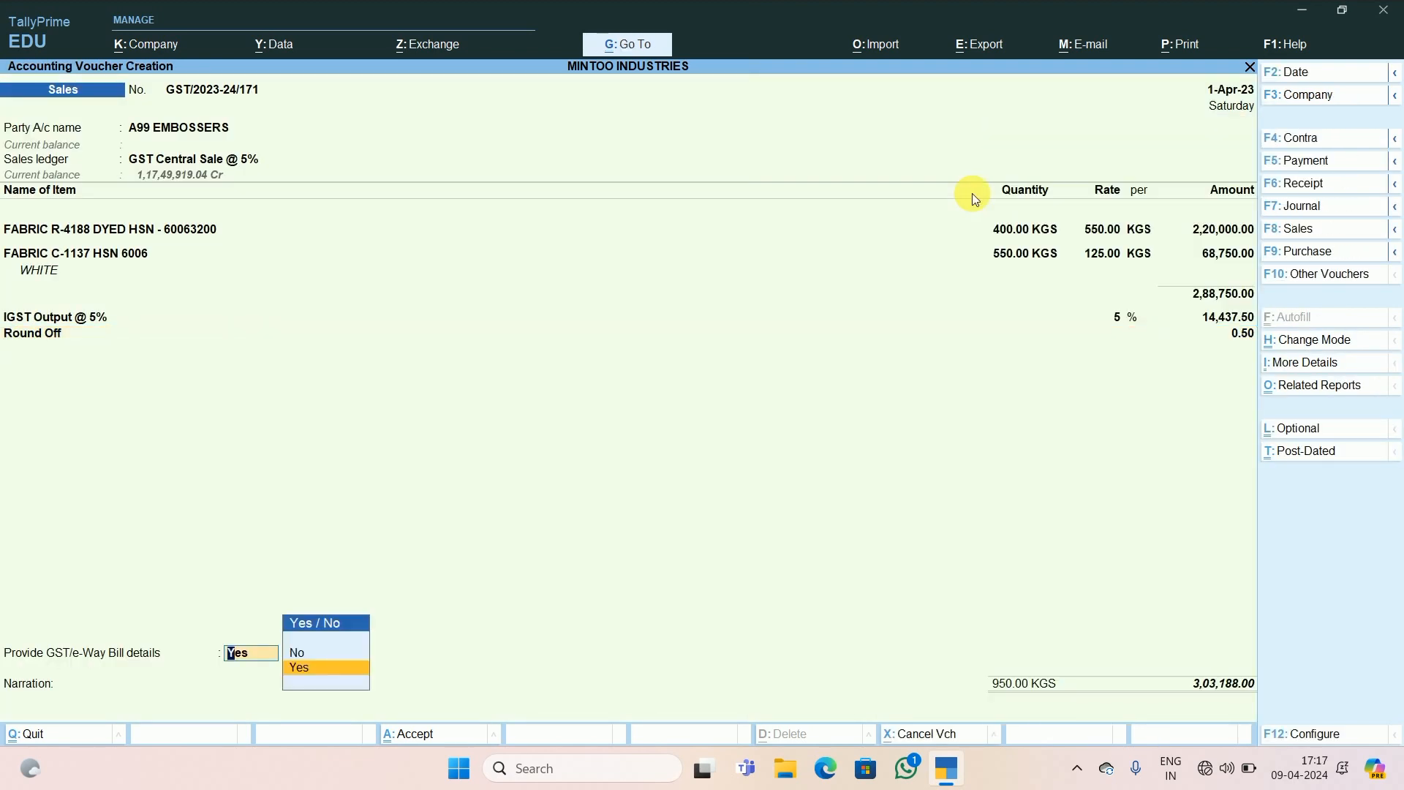
pyautogui.press('Up')
pyautogui.press('Return')
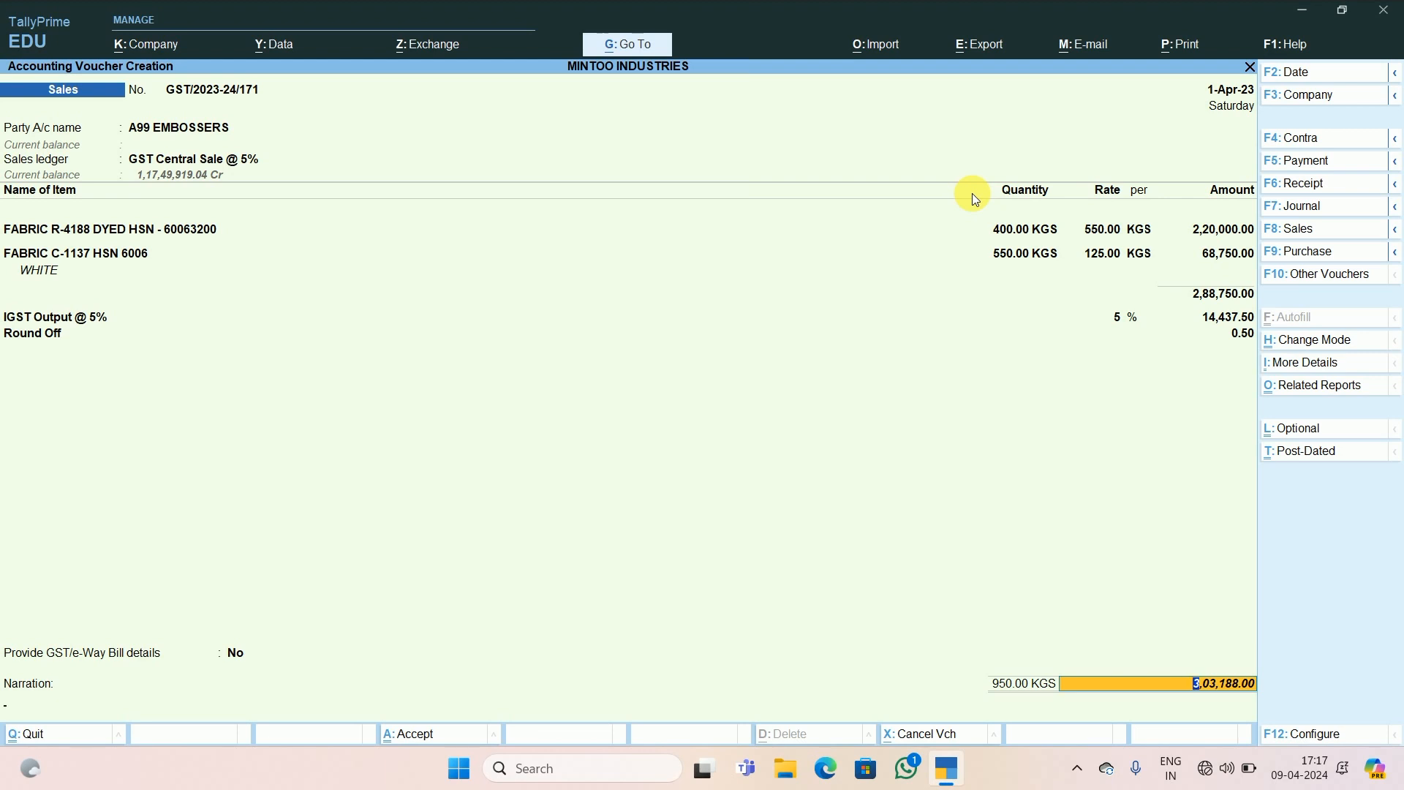
# Step: Enter the narration "BEING SALE GOODS INVOICE NUMBER-GST/2023-24/171" and save the sales voucher
pyautogui.write('BEI')
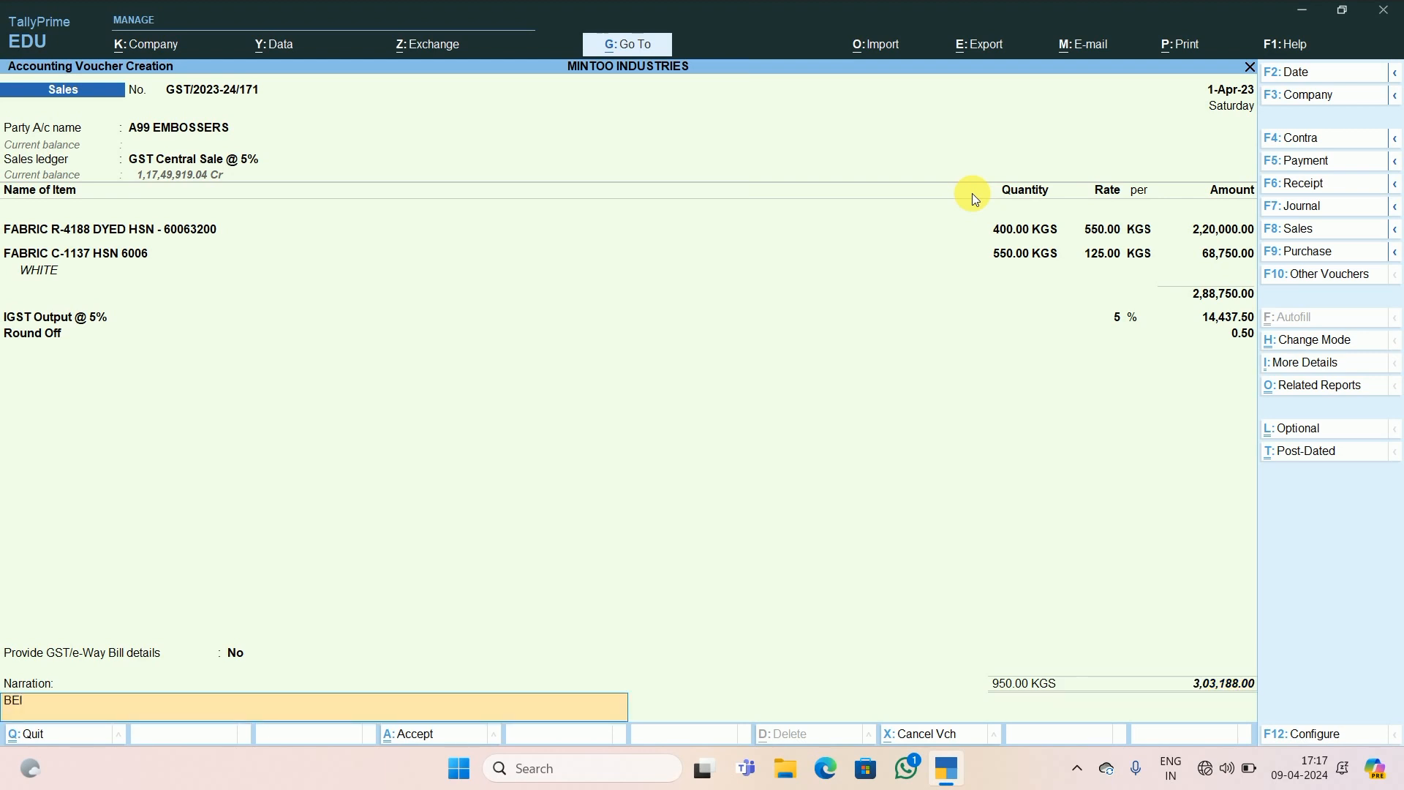
pyautogui.write('NG SALE GOODS INVOICE NUMBER-GST/2023-24/171')
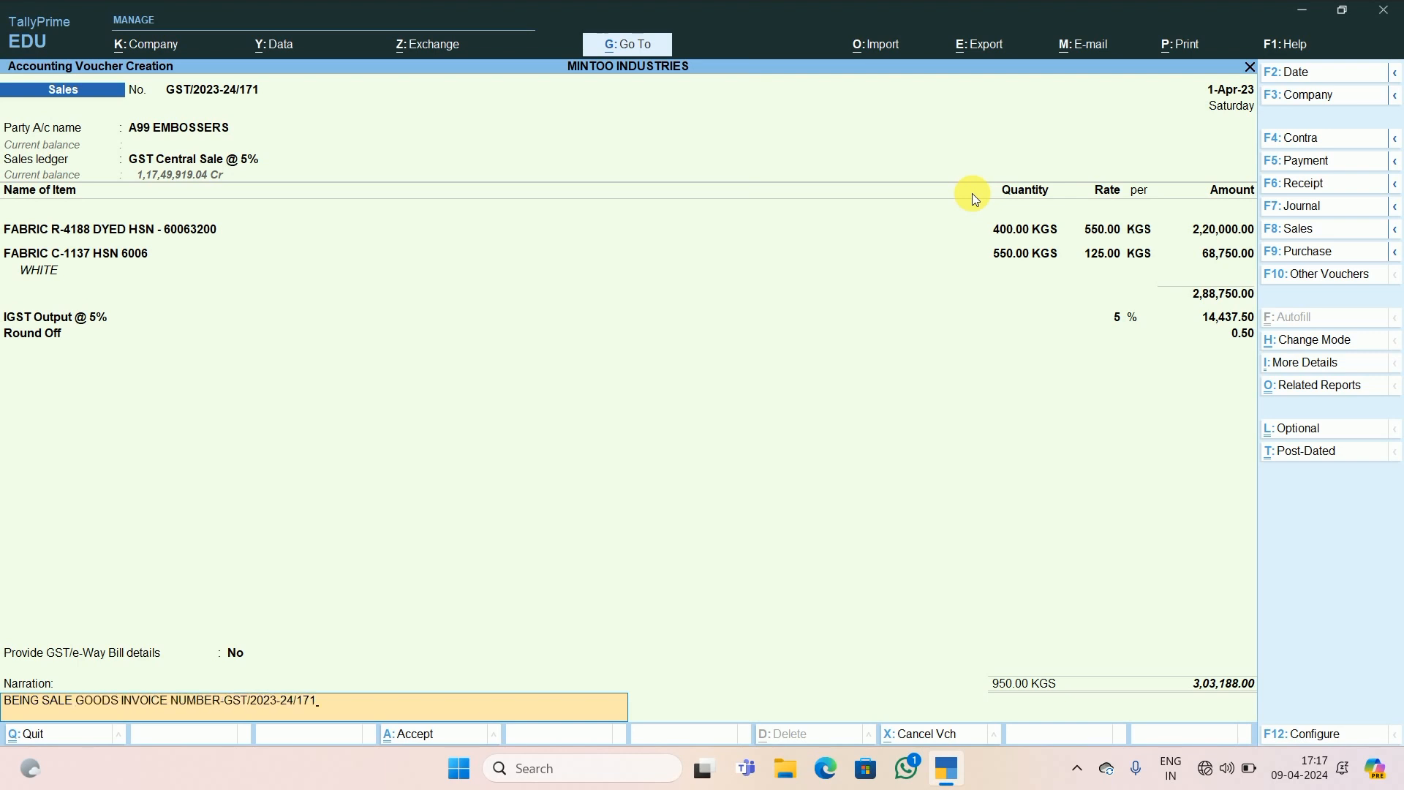
pyautogui.press('Return')
pyautogui.press('Return')
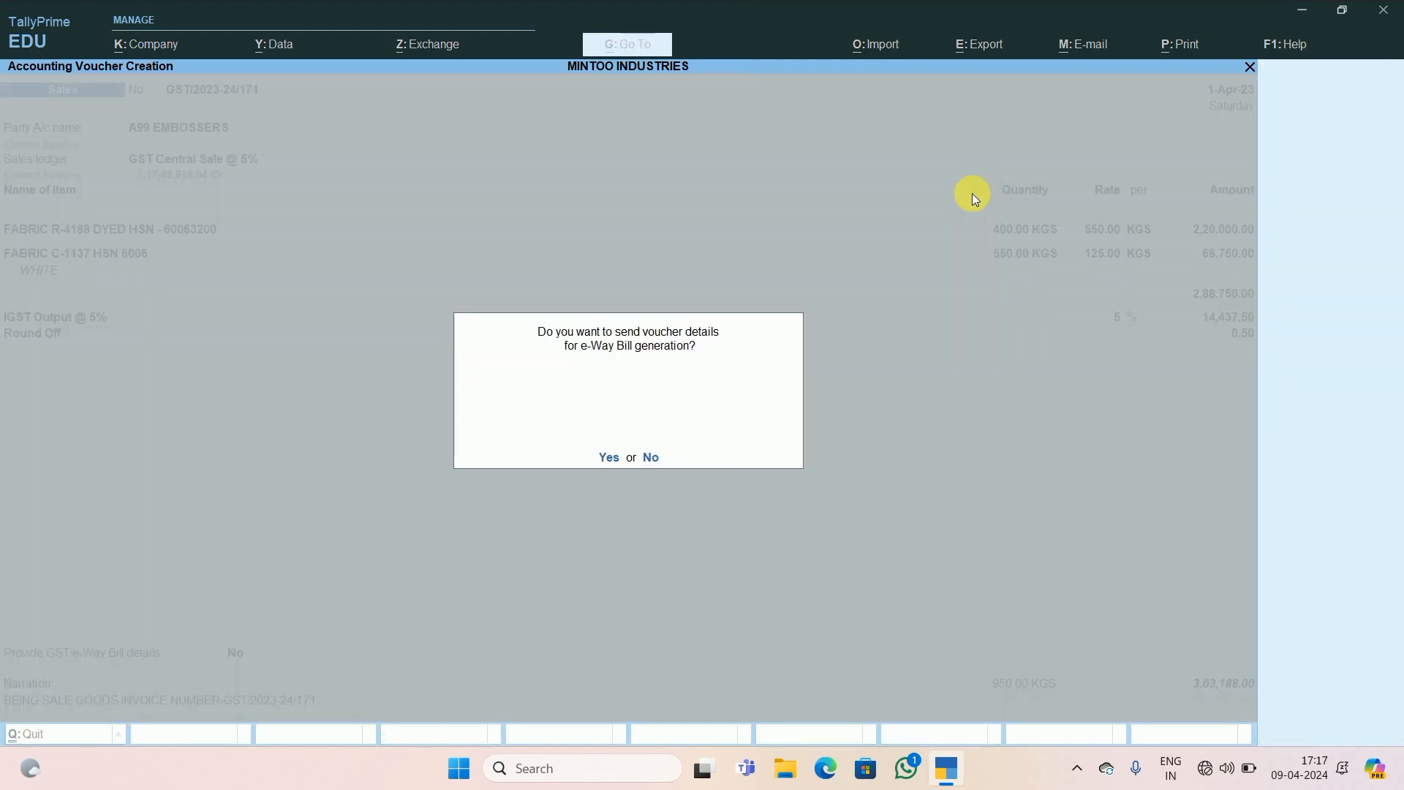
pyautogui.press('y')
pyautogui.press('Return')
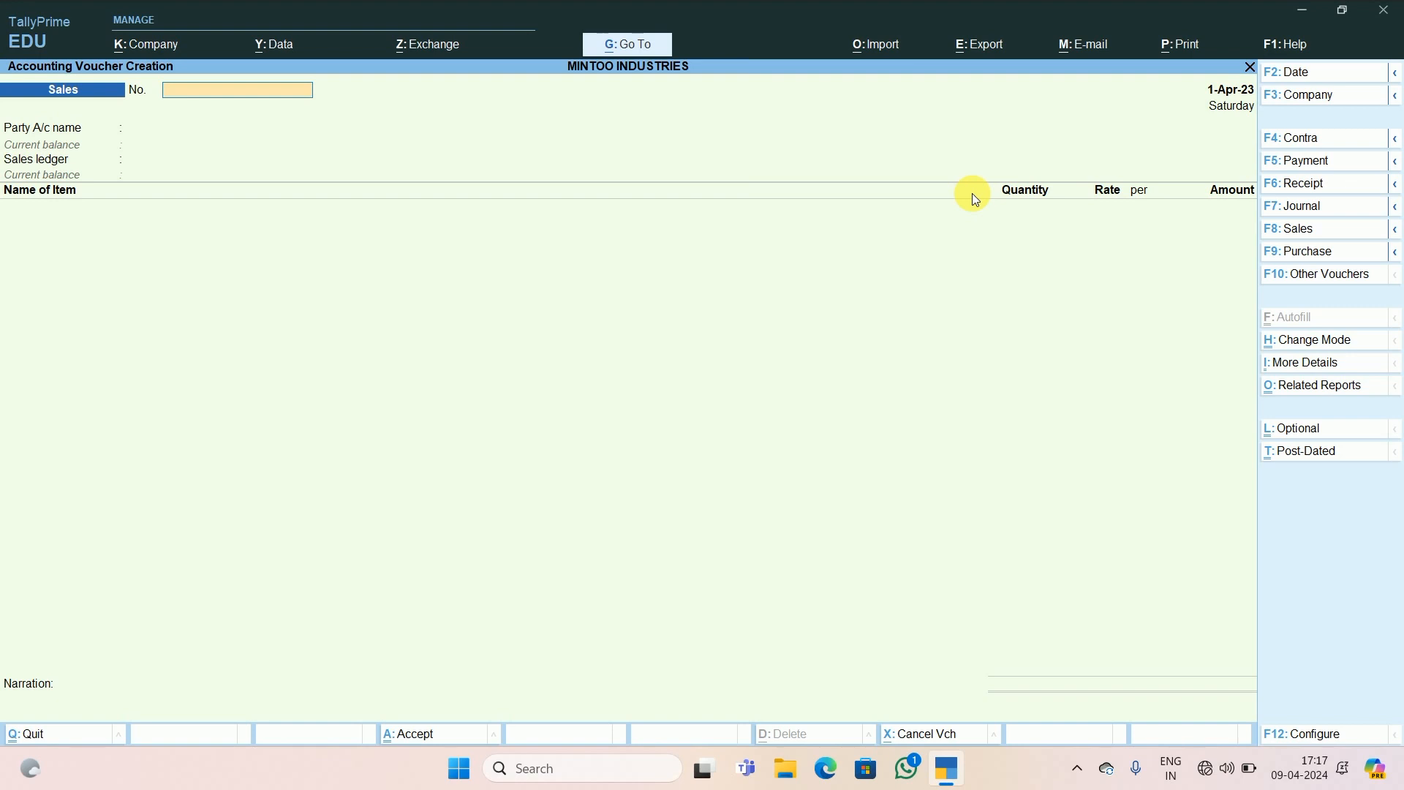
# Step: Reopen the saved voucher GST/2023-24/171 for printing and select Microsoft Print to PDF as the printer with Portrait orientation
pyautogui.press('pageup')
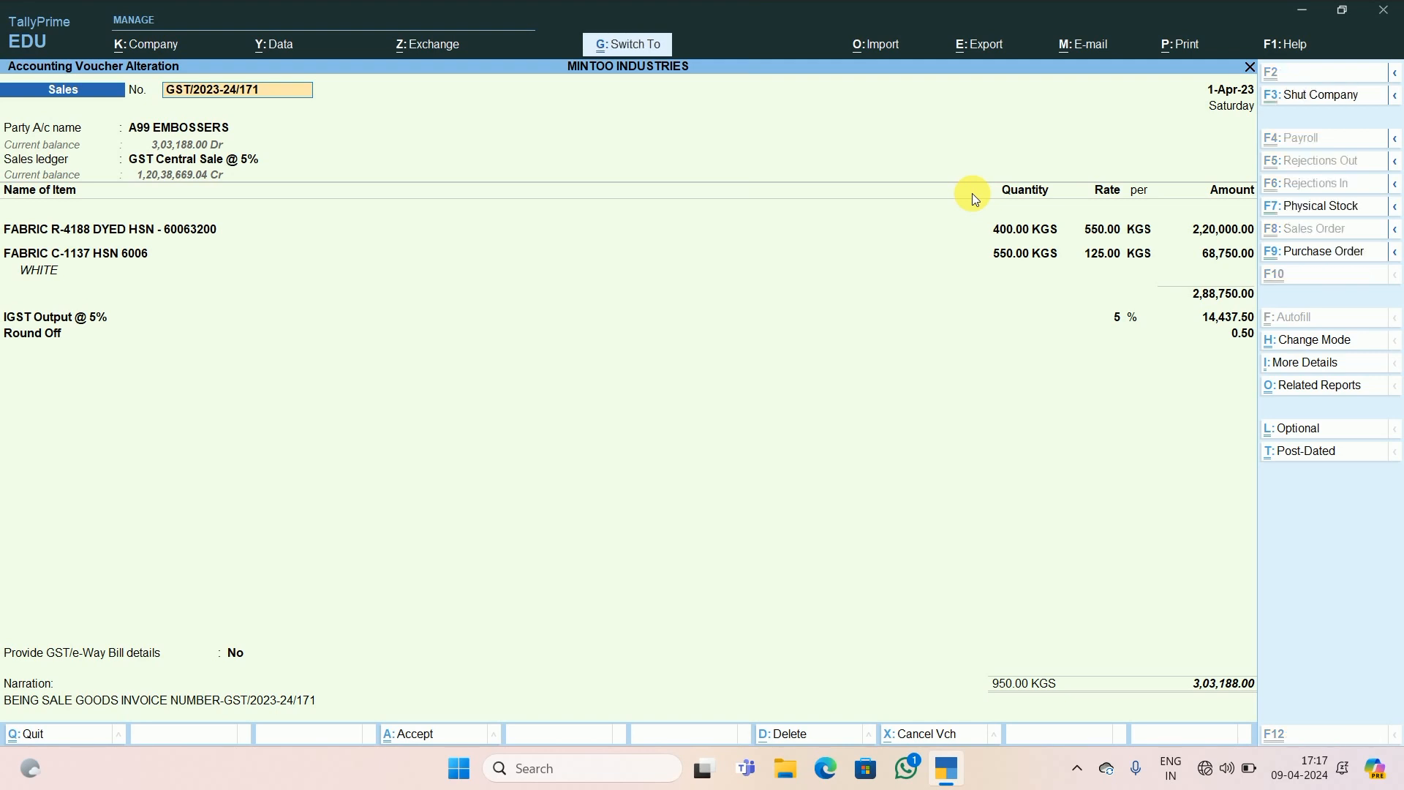
pyautogui.hotkey('ctrl', 'p')
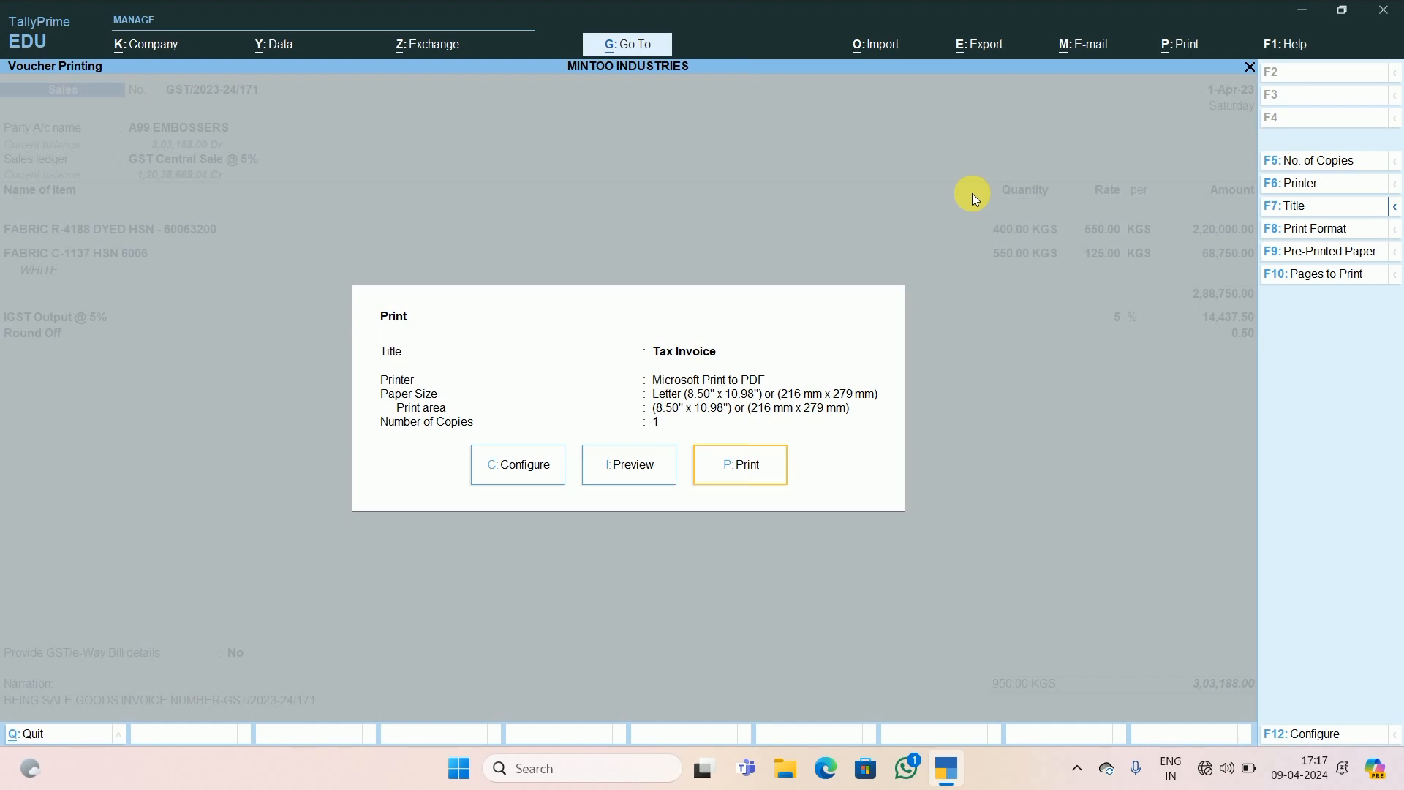
pyautogui.press('F6')
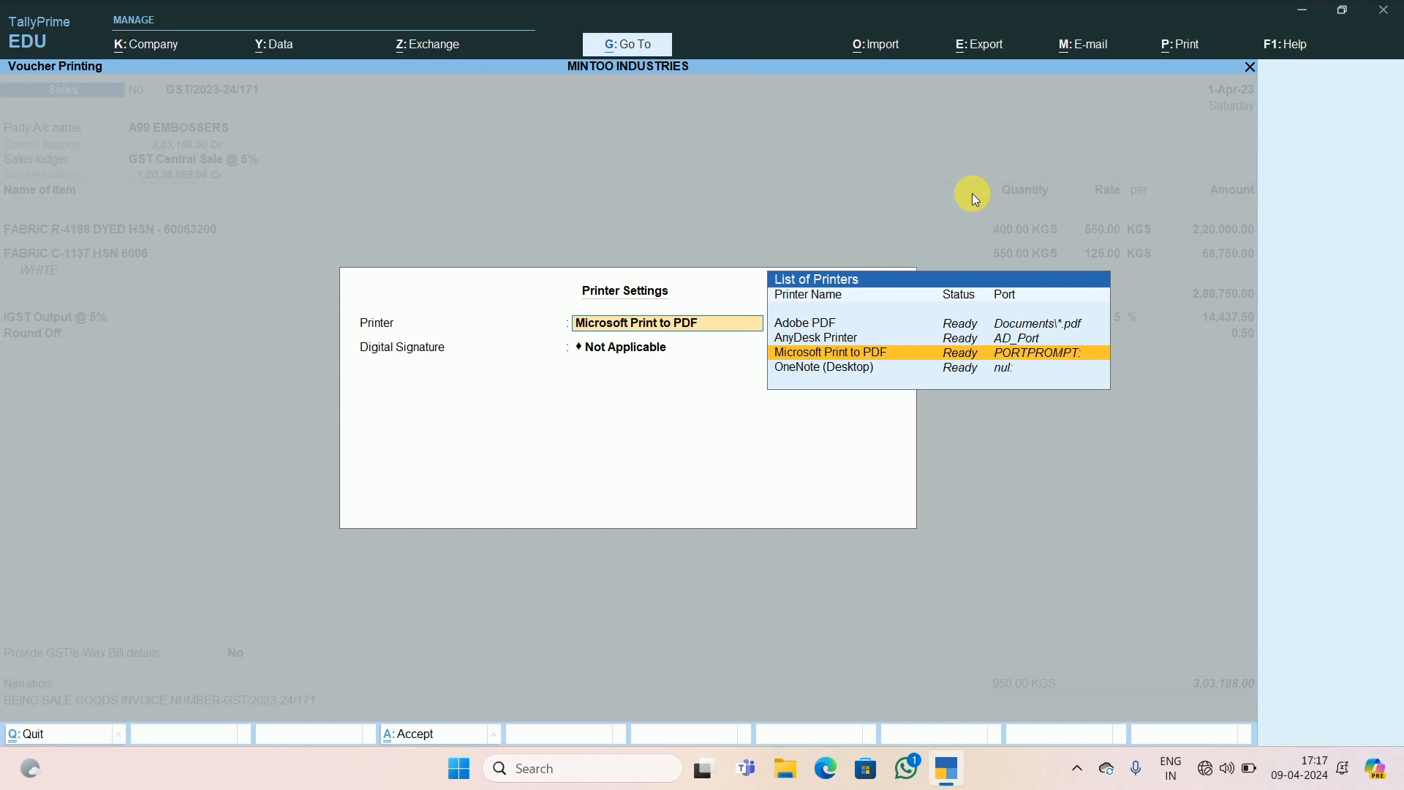
pyautogui.press('Up')
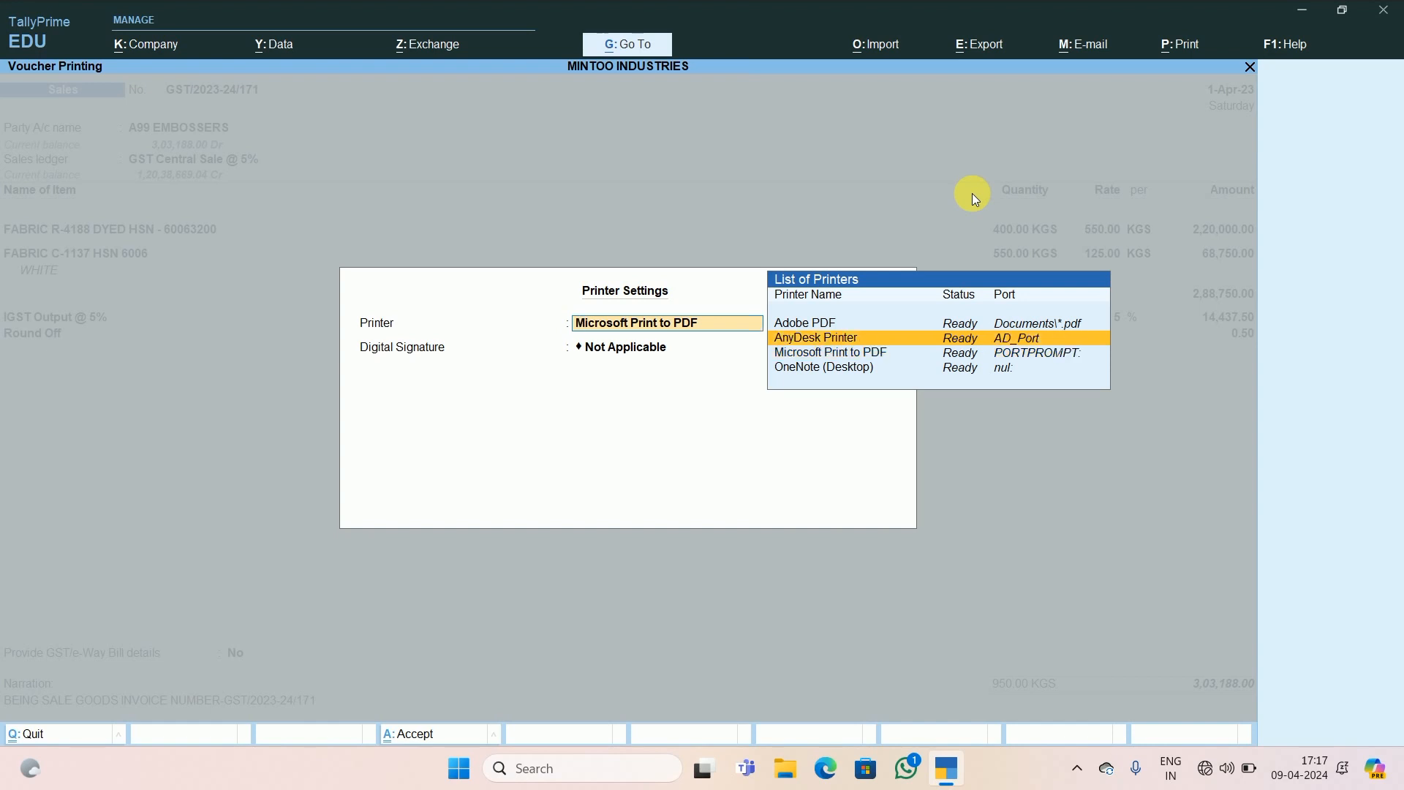
pyautogui.press('Up')
pyautogui.press('Down')
pyautogui.press('Down')
pyautogui.press('Down')
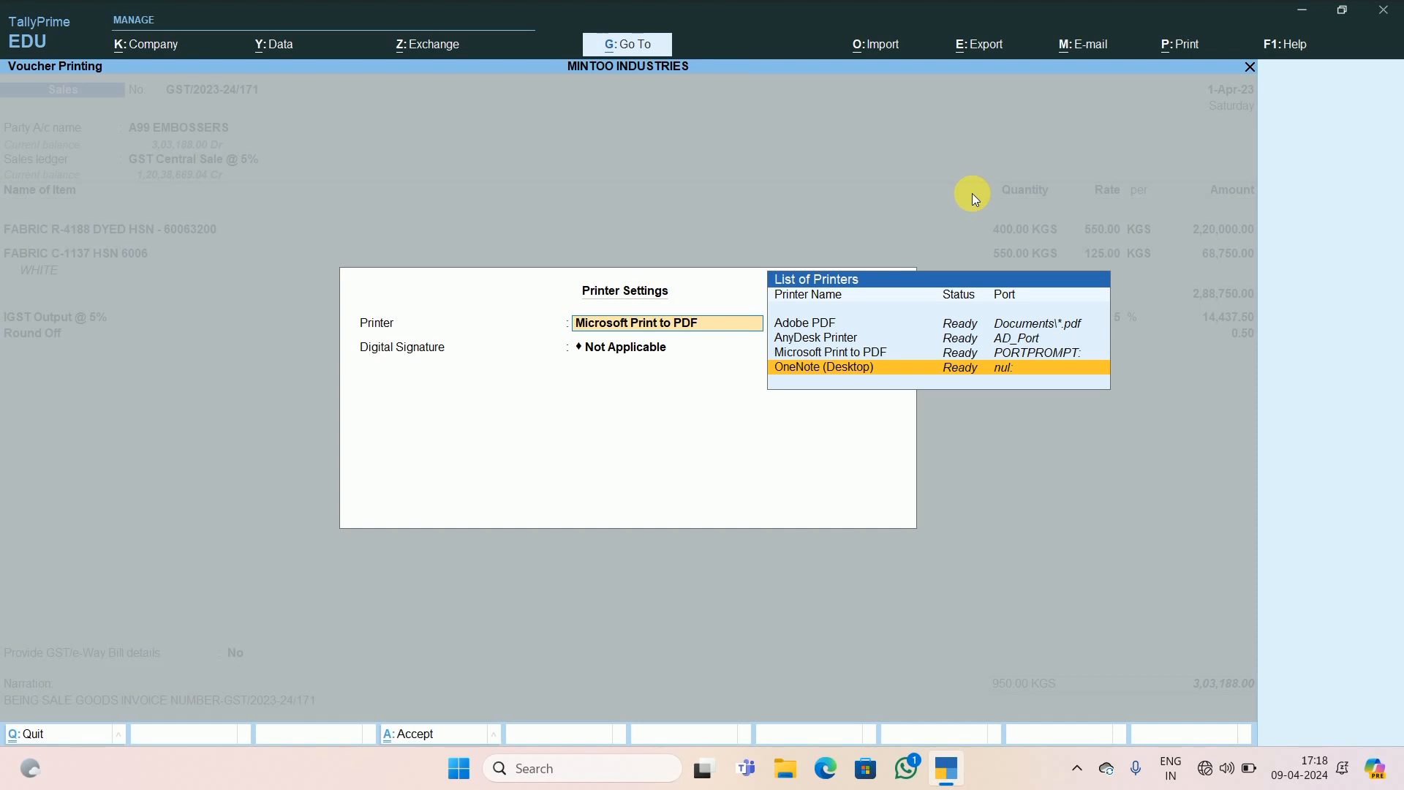
pyautogui.press('Up')
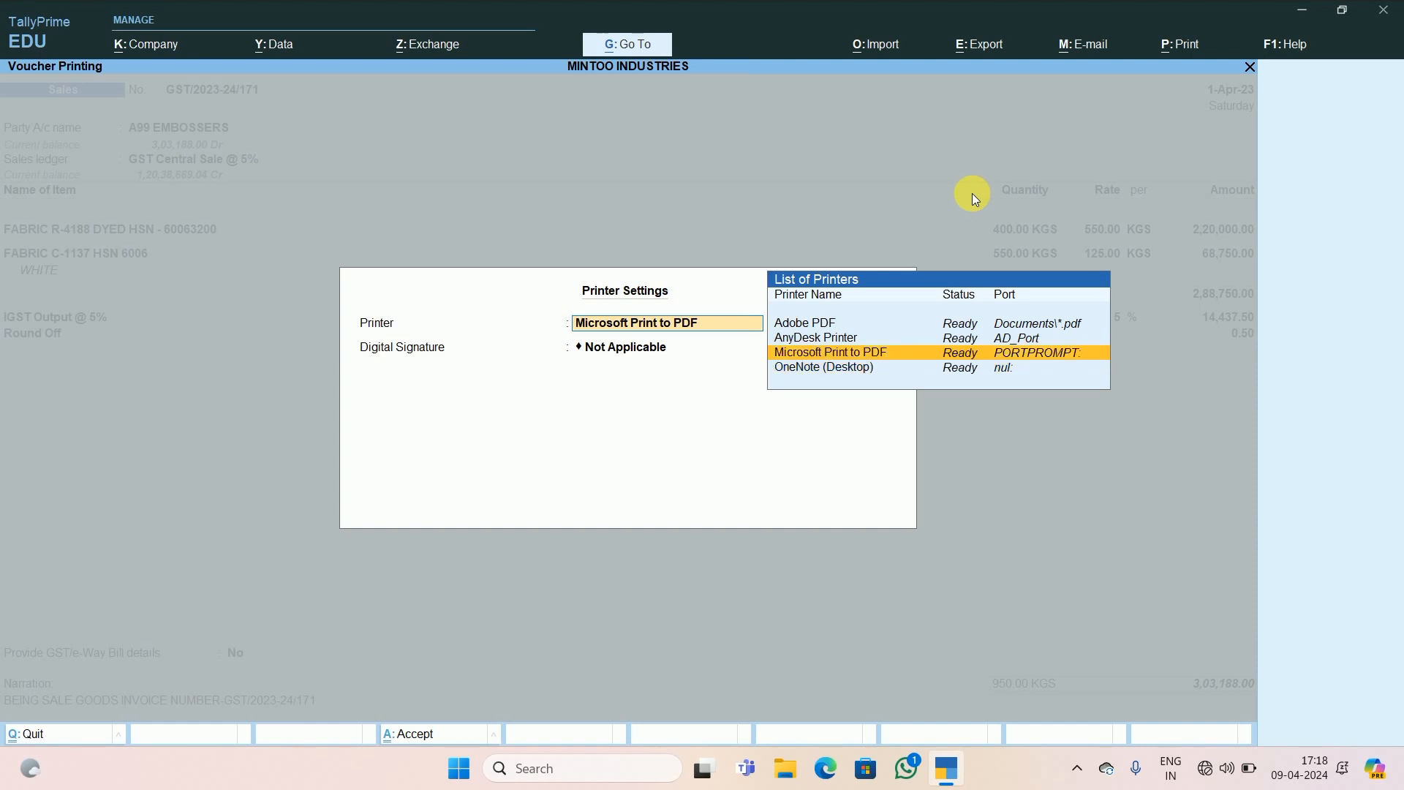
pyautogui.press('Return')
pyautogui.press('Return')
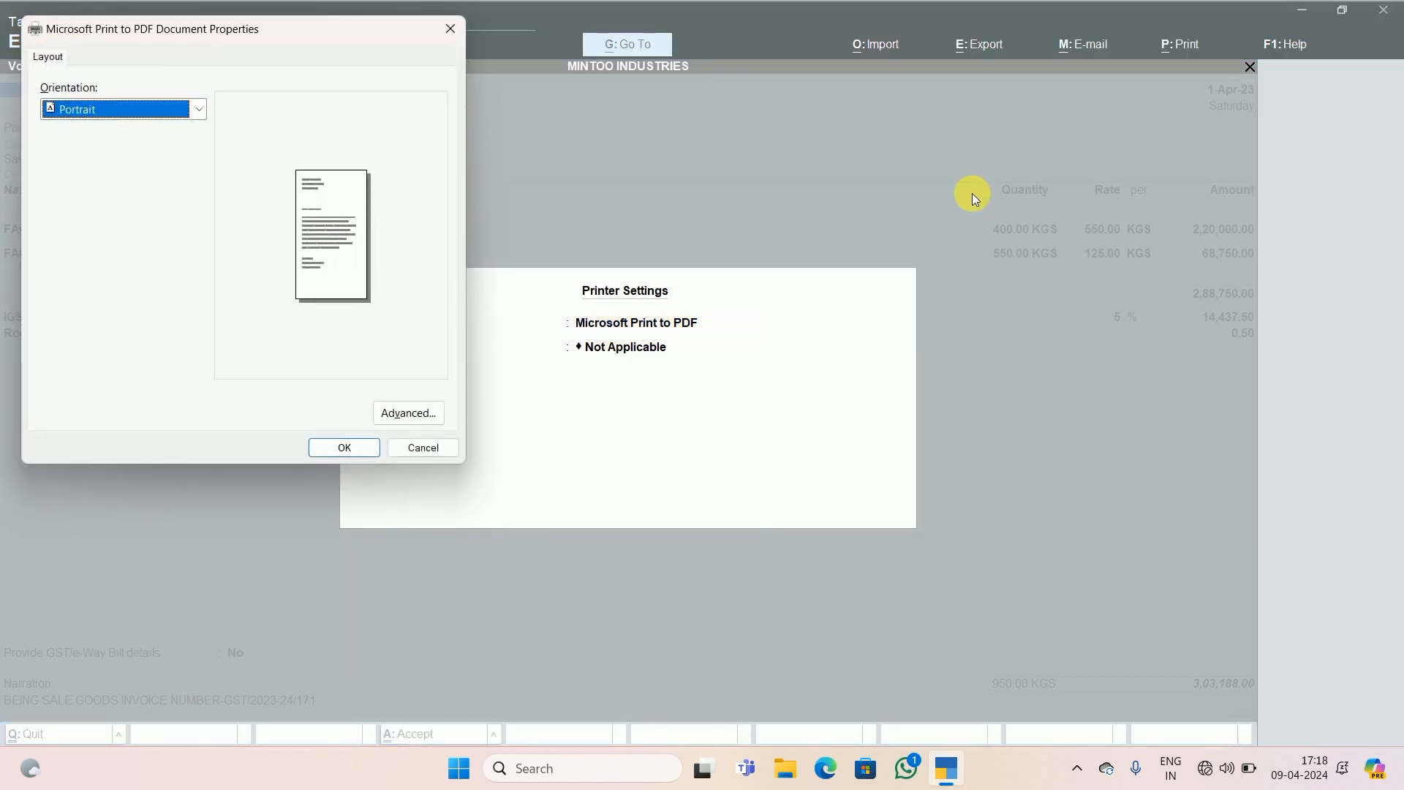
pyautogui.press('Return')
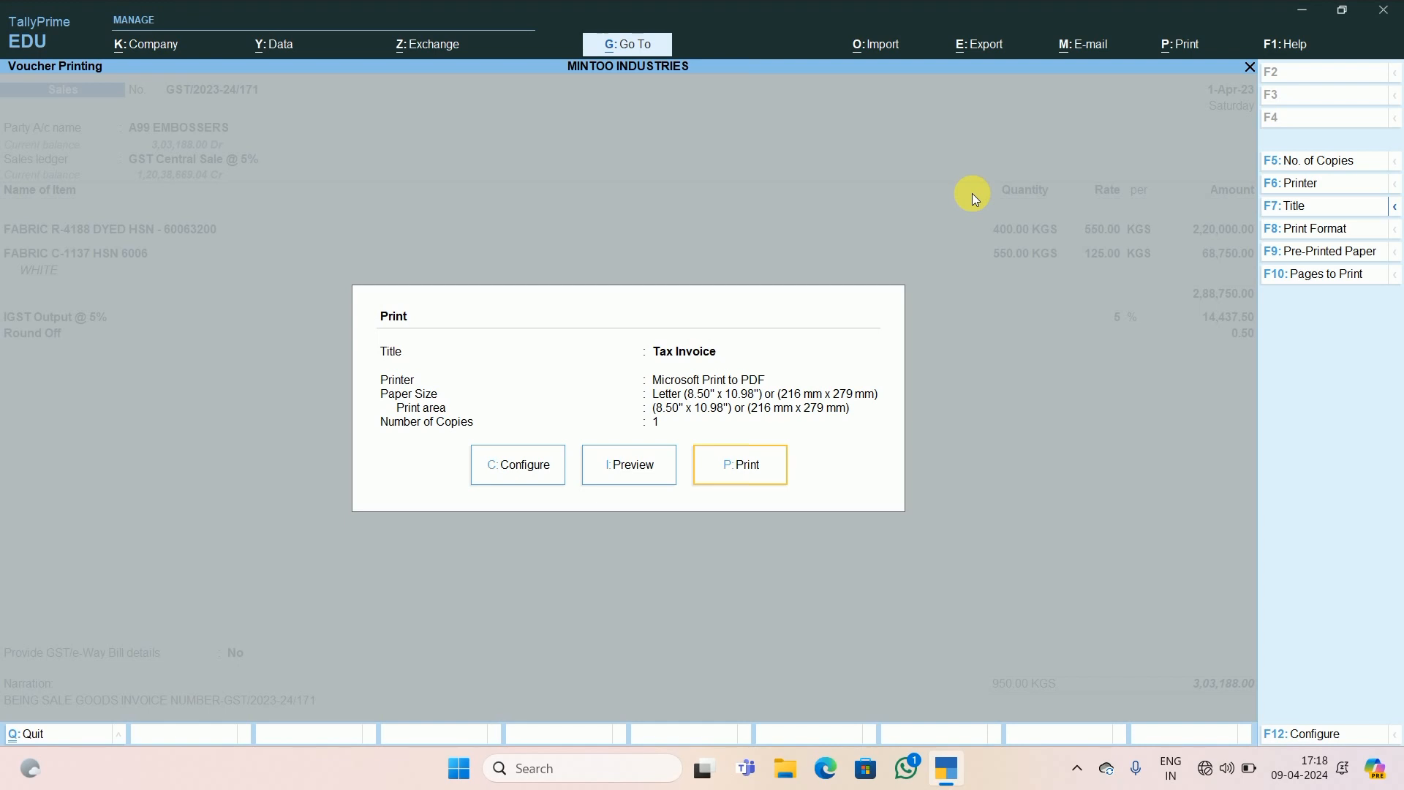
# Step: Set the number of print copies to 3 with All as the type of copy
pyautogui.press('F5')
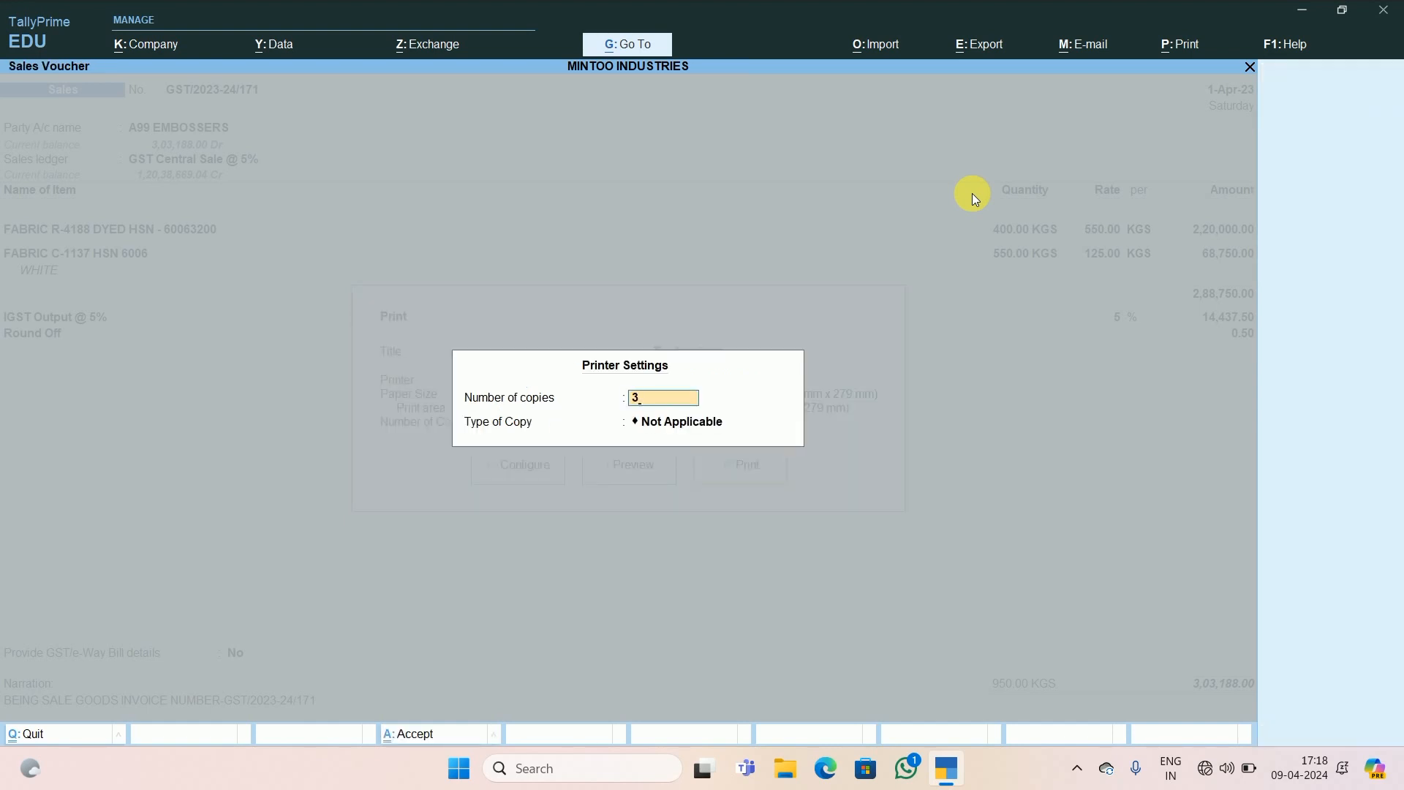
pyautogui.write('3')
pyautogui.press('Return')
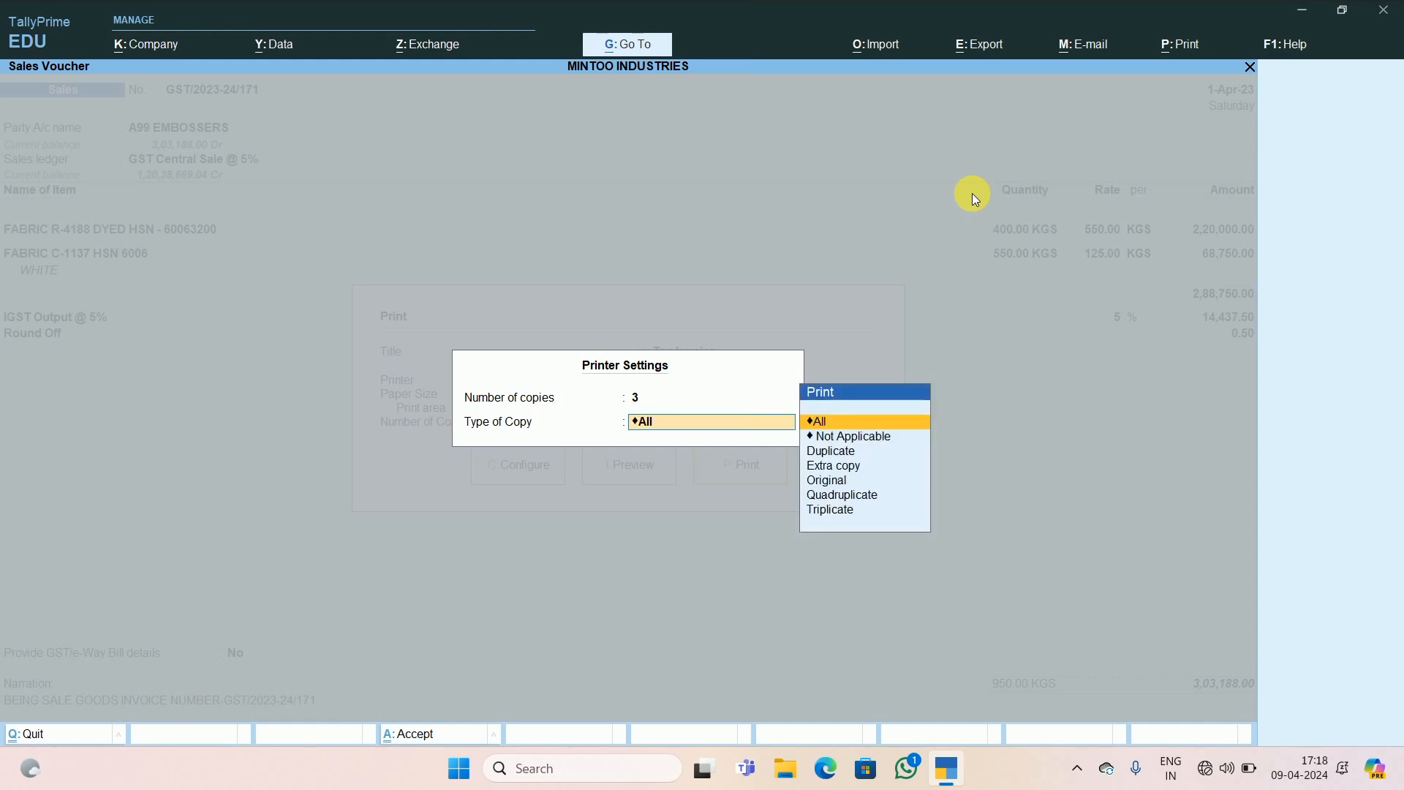
pyautogui.press('Return')
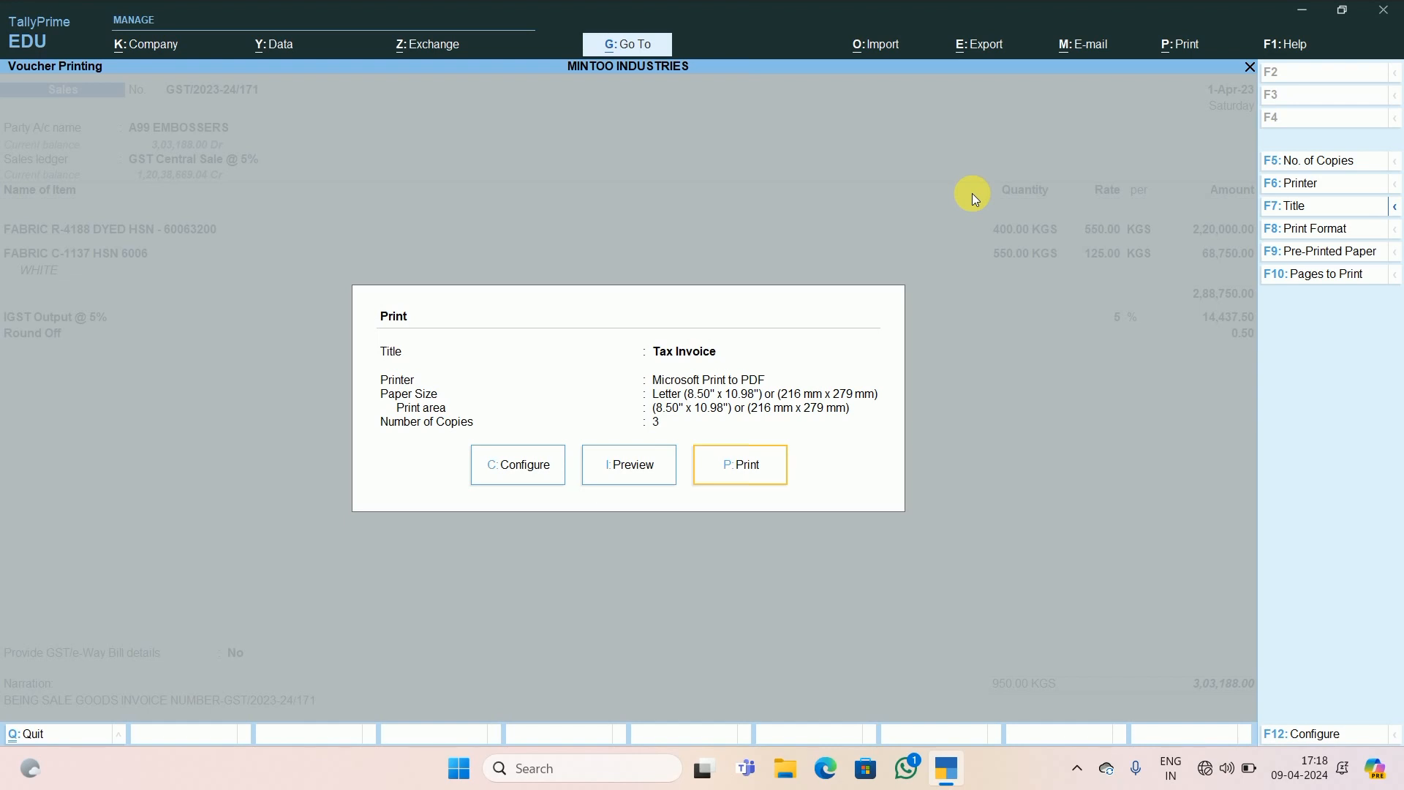
# Step: Print the tax invoice to a PDF file named SALE-171 in the Desktop folder
pyautogui.press('Return')
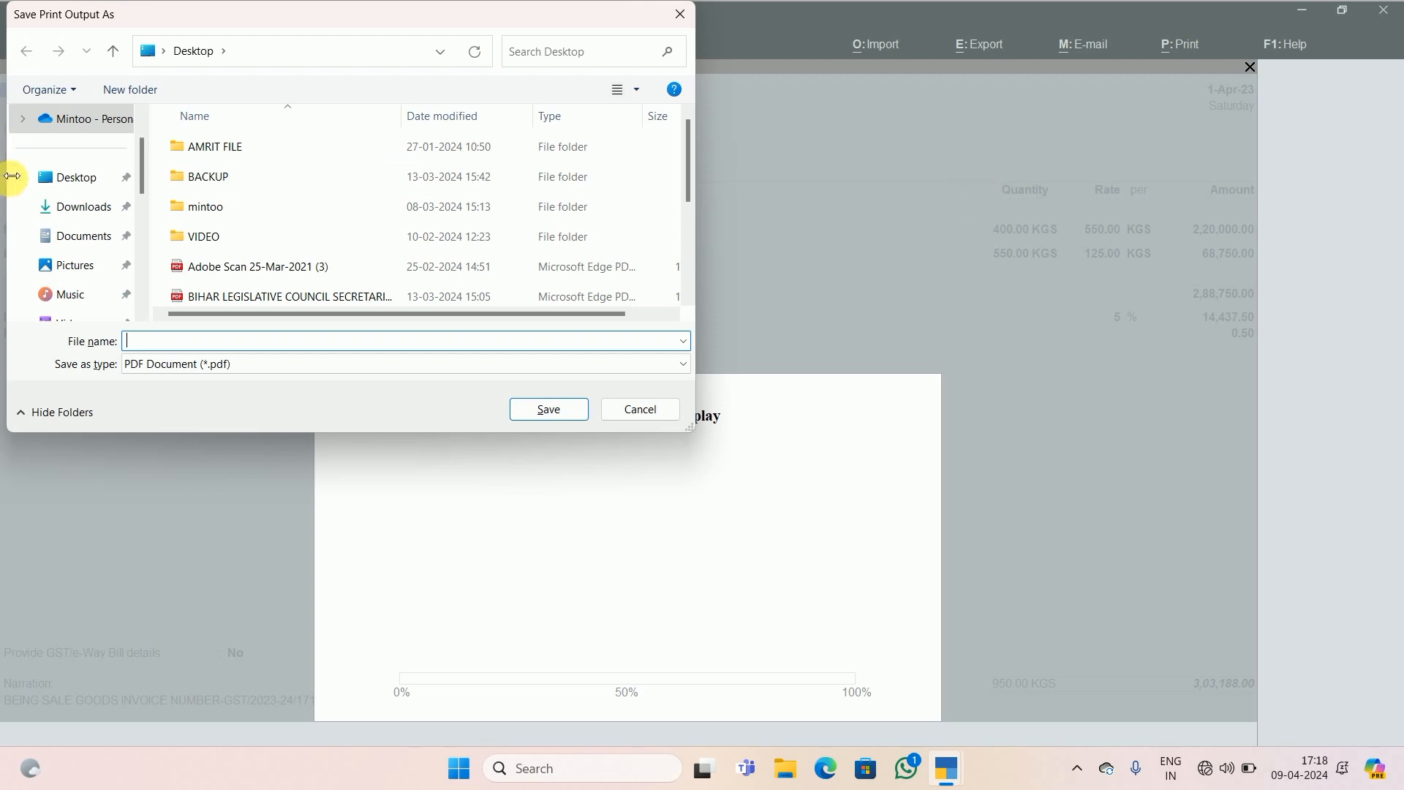
pyautogui.click(74, 184)
pyautogui.click(155, 340)
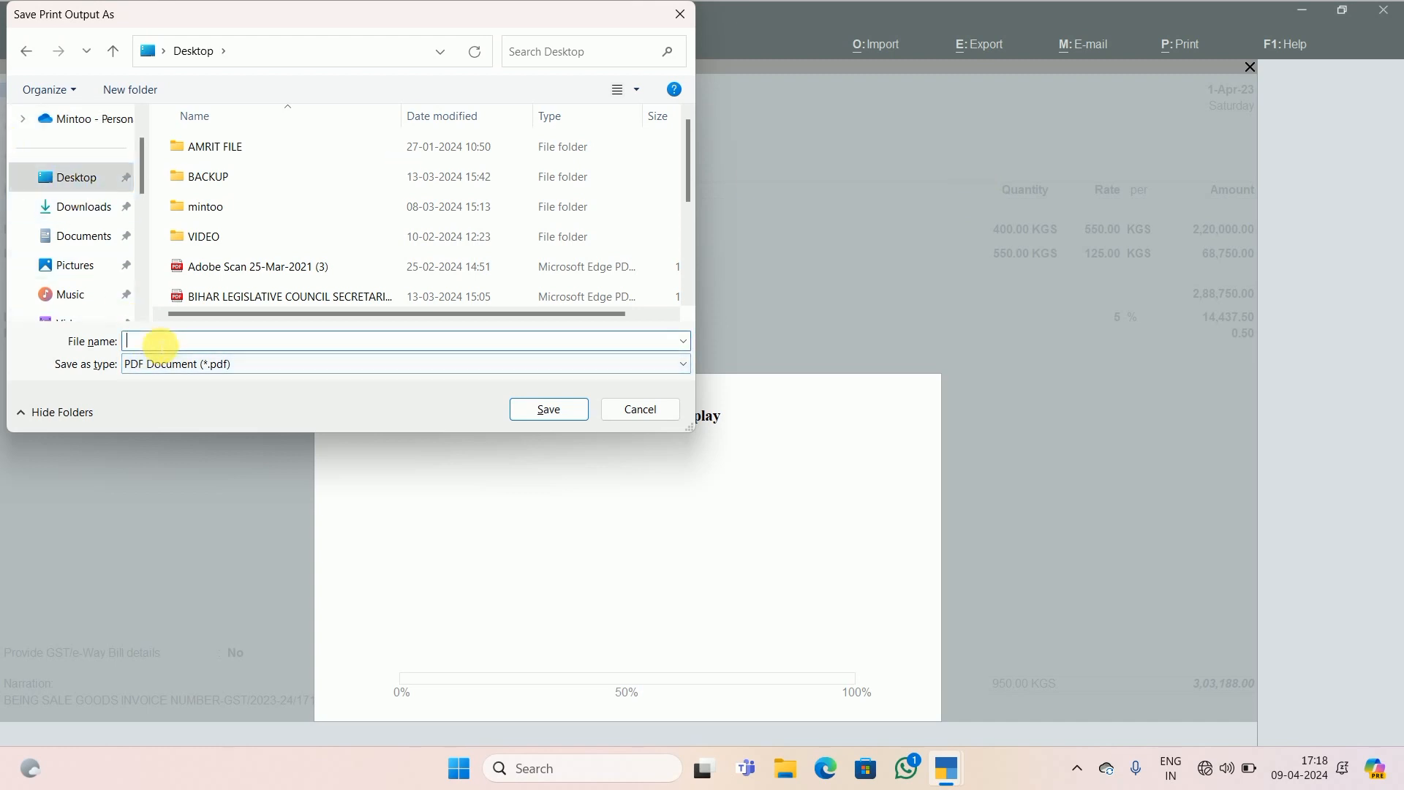
pyautogui.write('SAL')
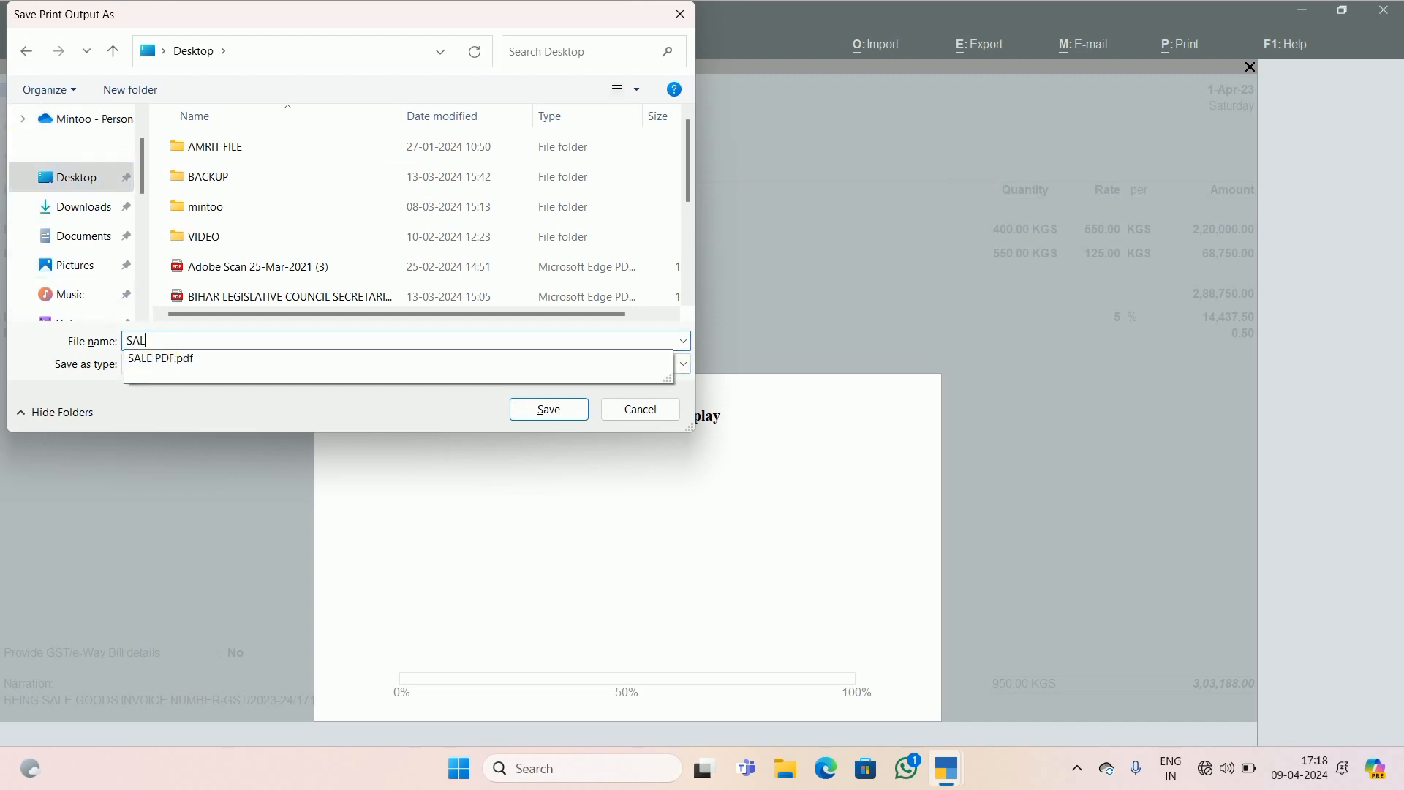
pyautogui.write('E-171')
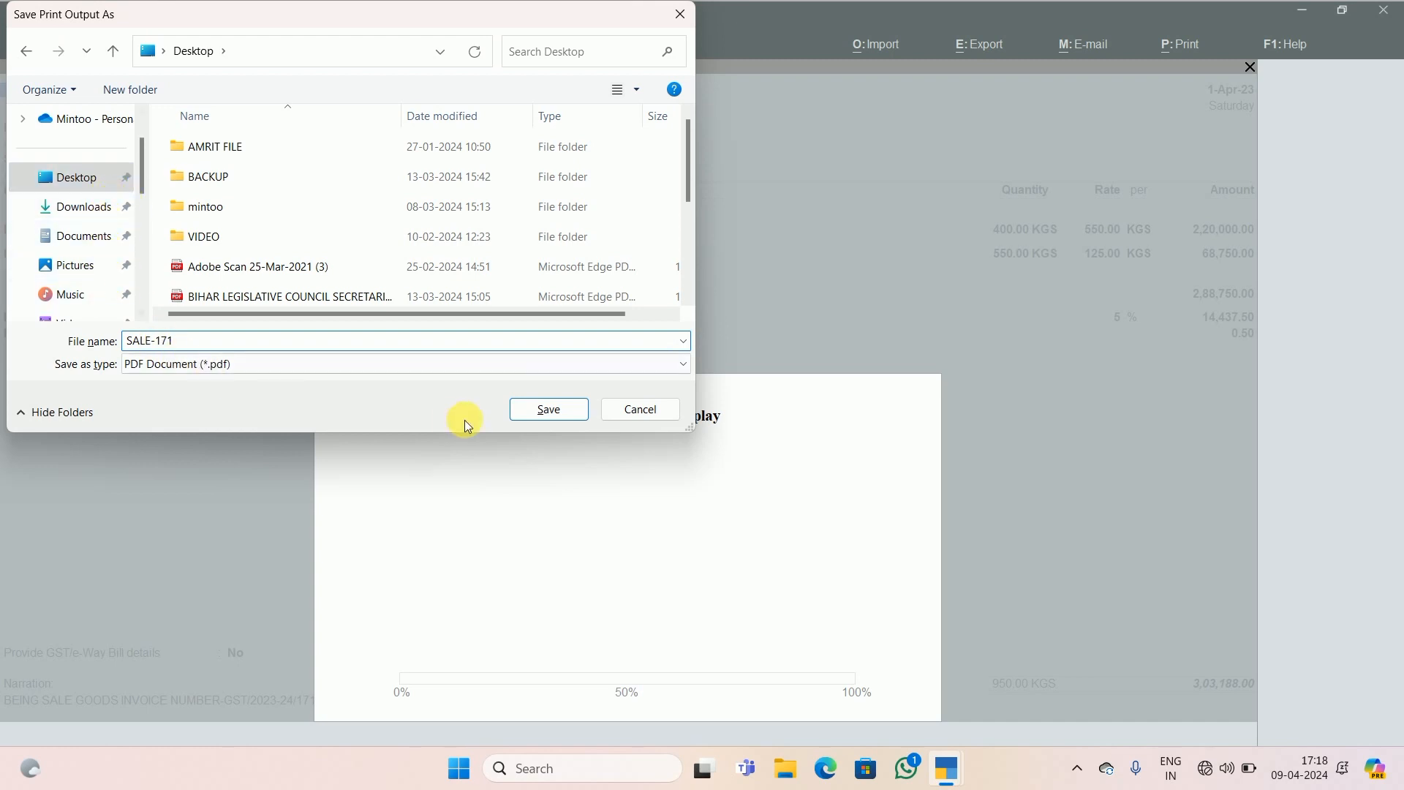
pyautogui.click(541, 413)
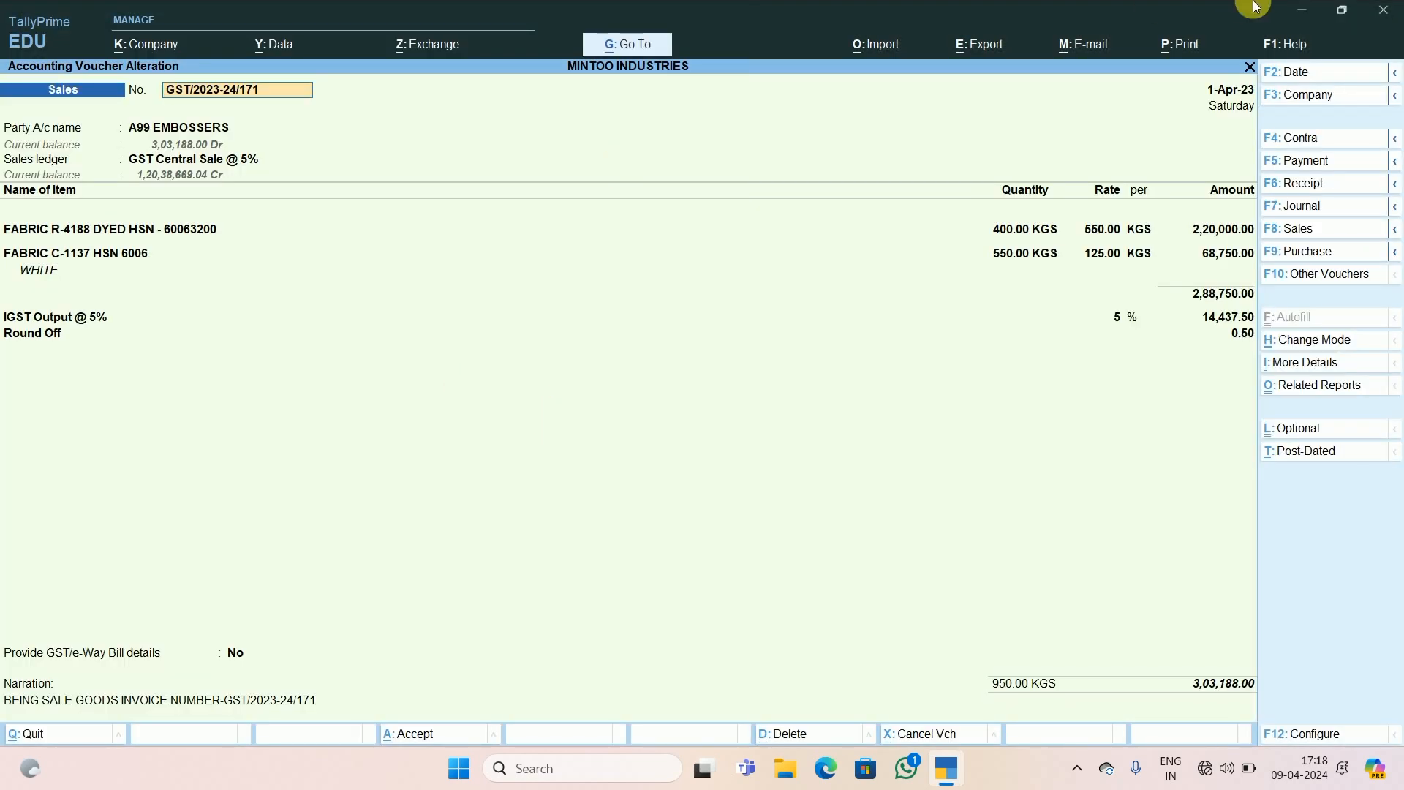
# Step: Switch to the desktop, open the SALE-171 PDF and examine the original, duplicate and triplicate copies of the tax invoice
pyautogui.click(1304, 11)
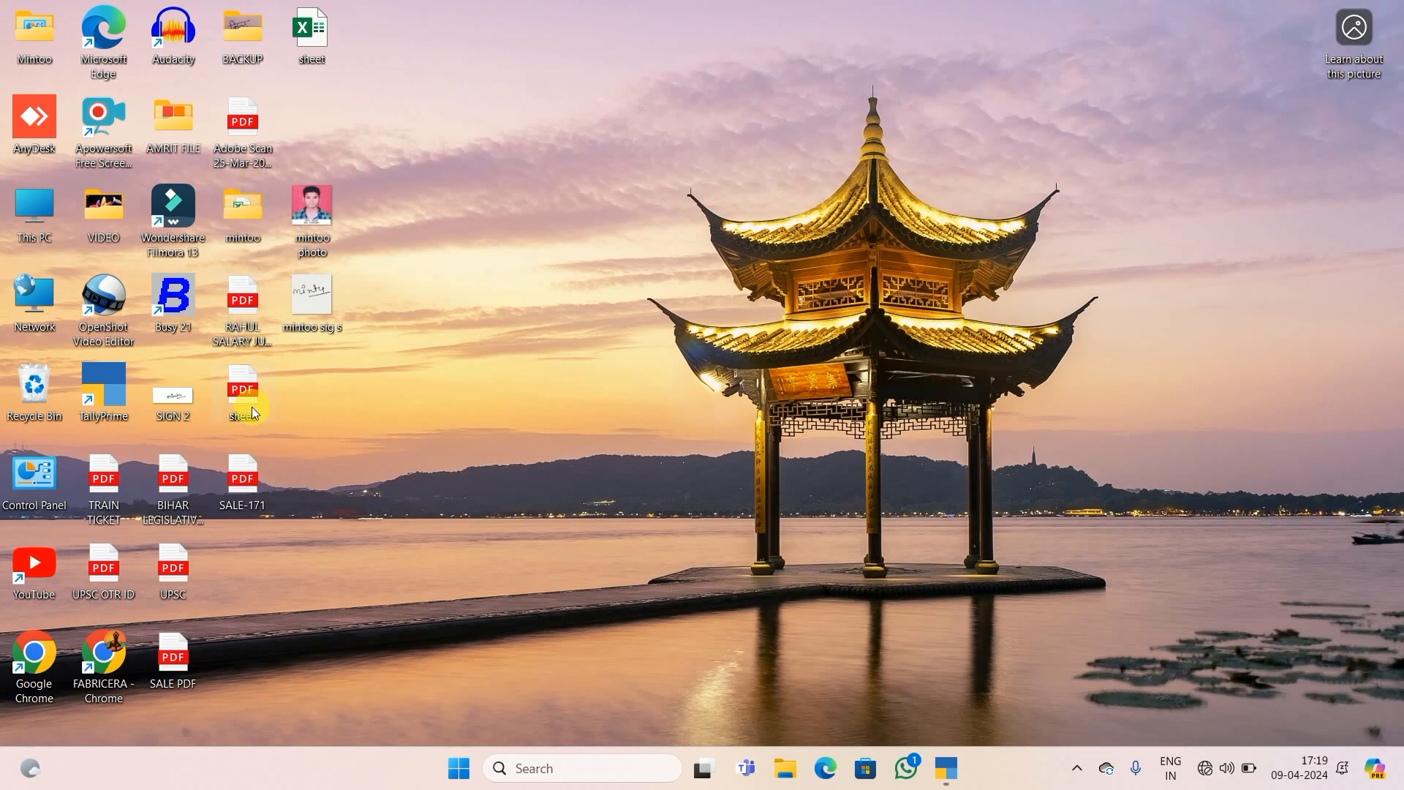
pyautogui.doubleClick(253, 491)
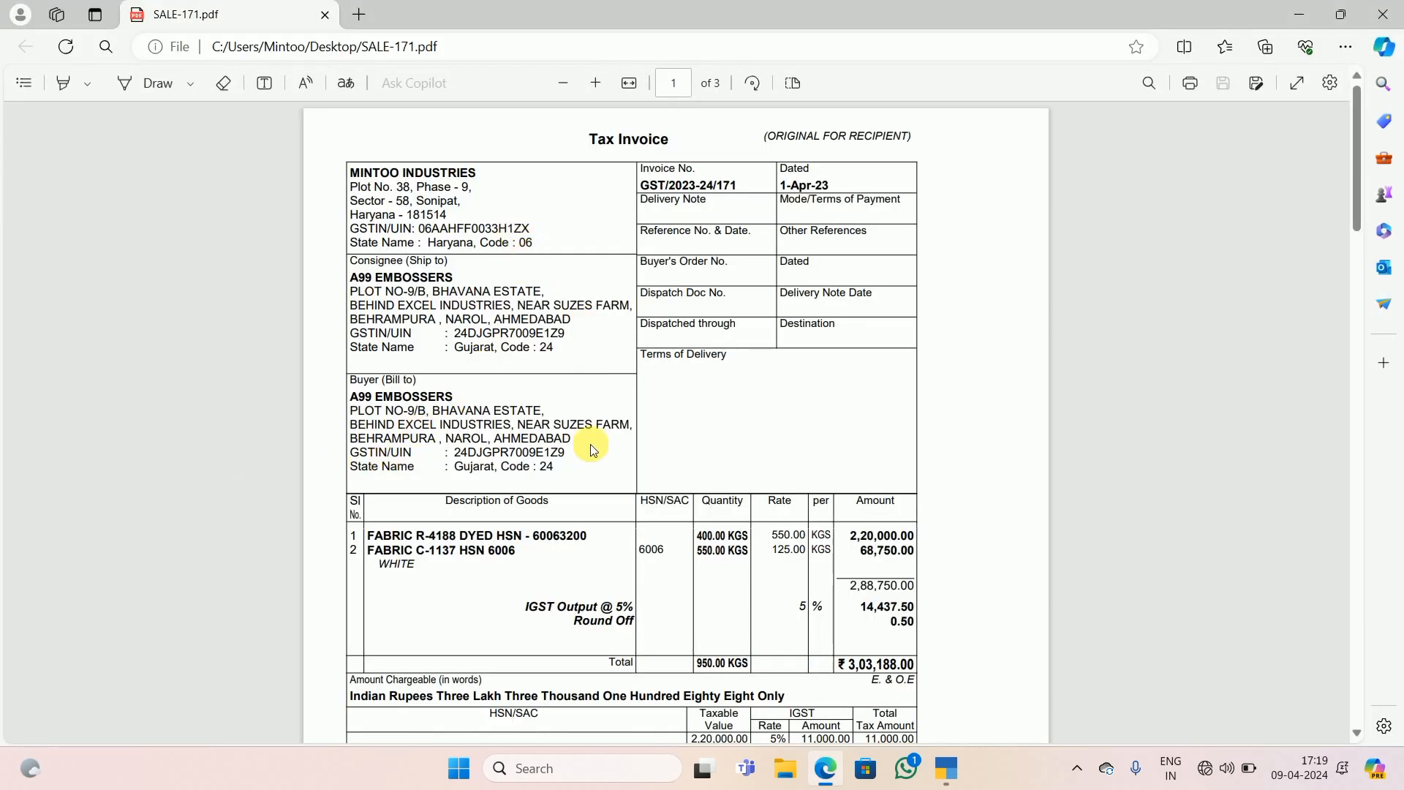
pyautogui.scroll(-1, 563, 555)
pyautogui.scroll(-9, 562, 571)
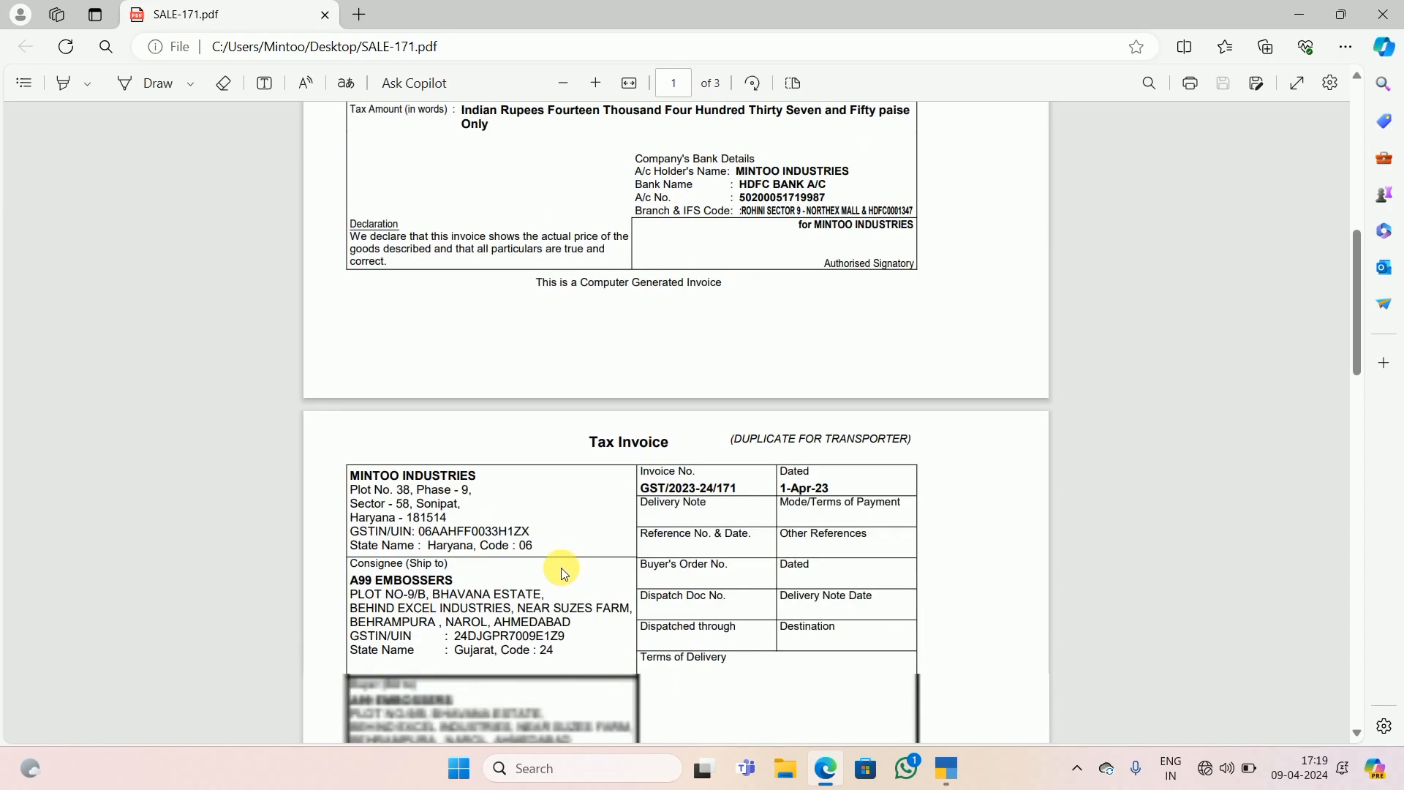
pyautogui.scroll(-18, 563, 574)
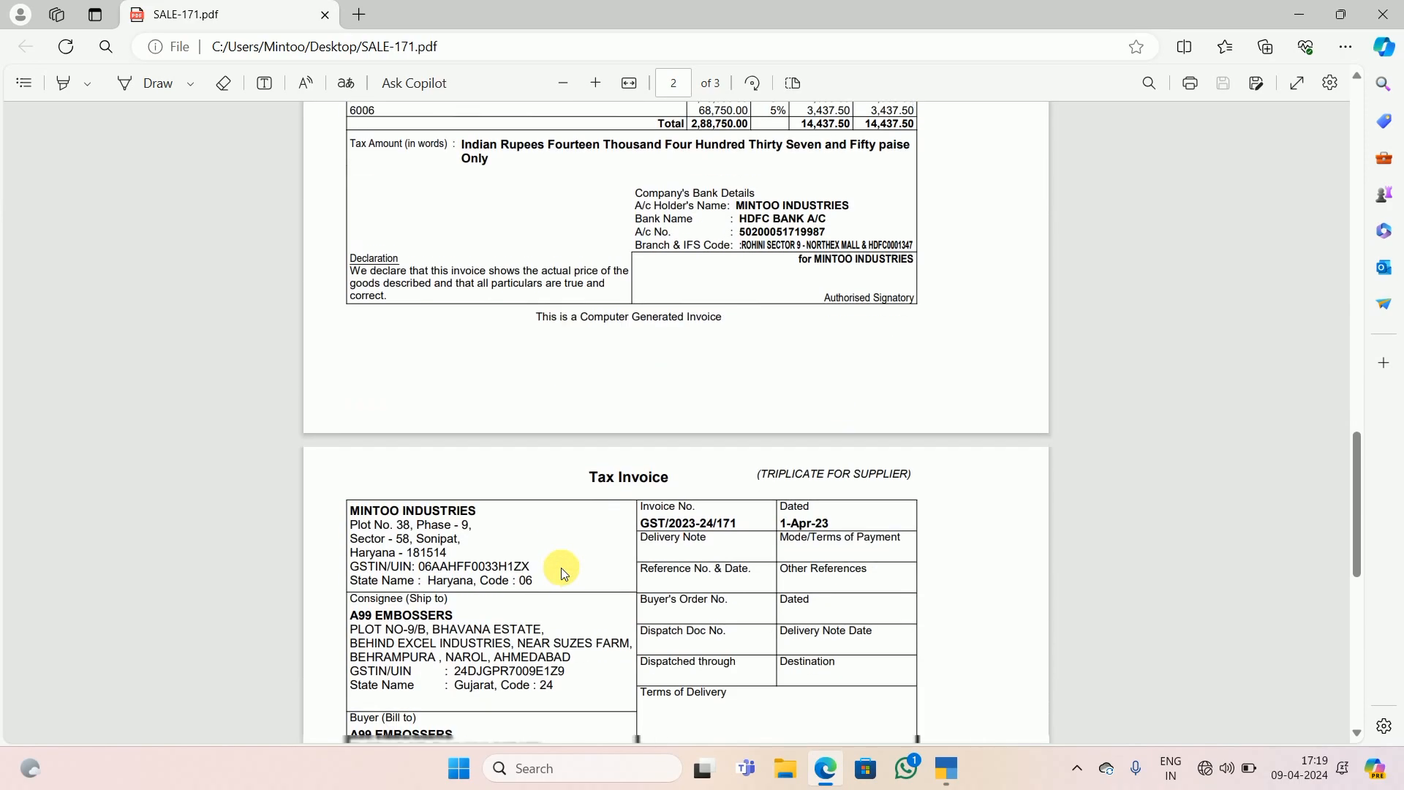
pyautogui.scroll(-4, 561, 572)
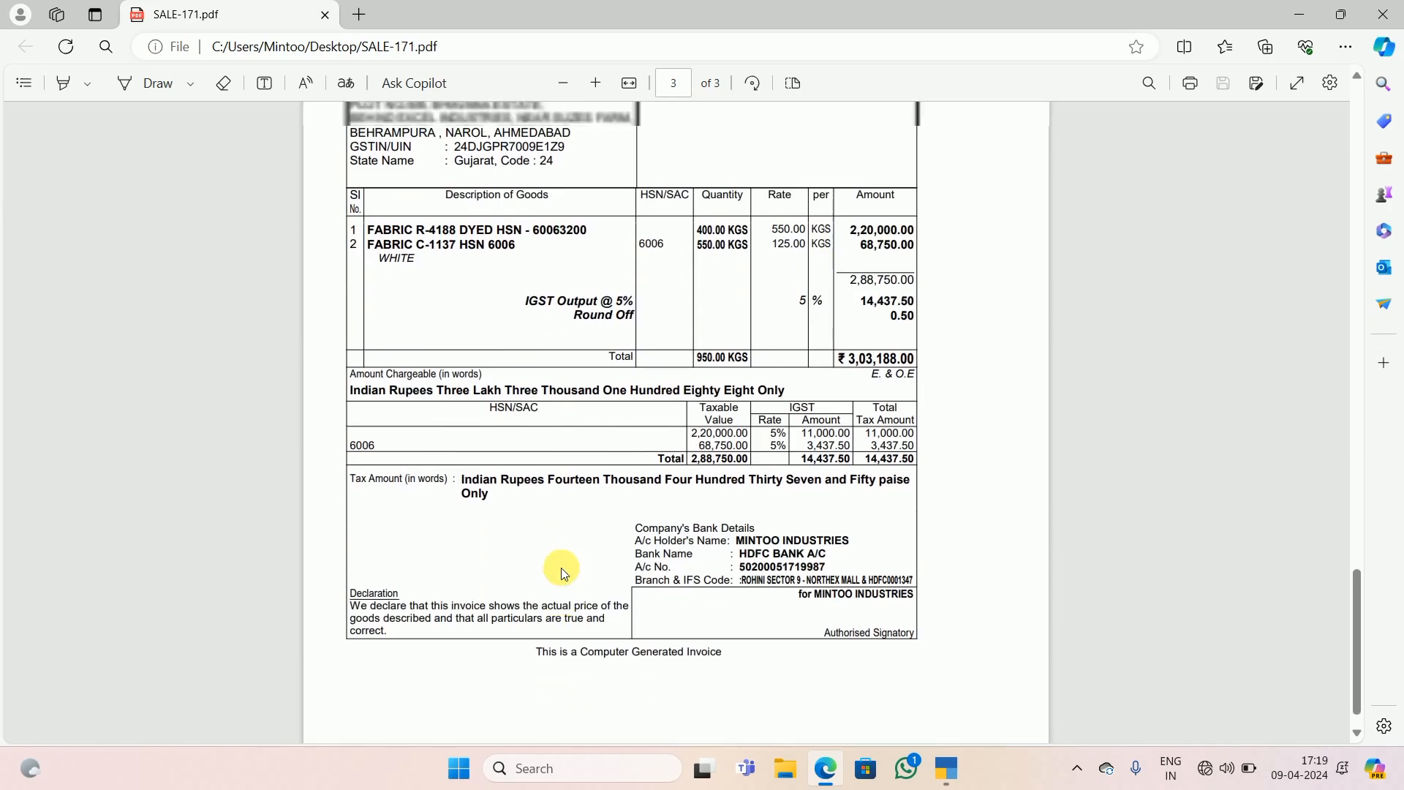
pyautogui.scroll(16, 560, 568)
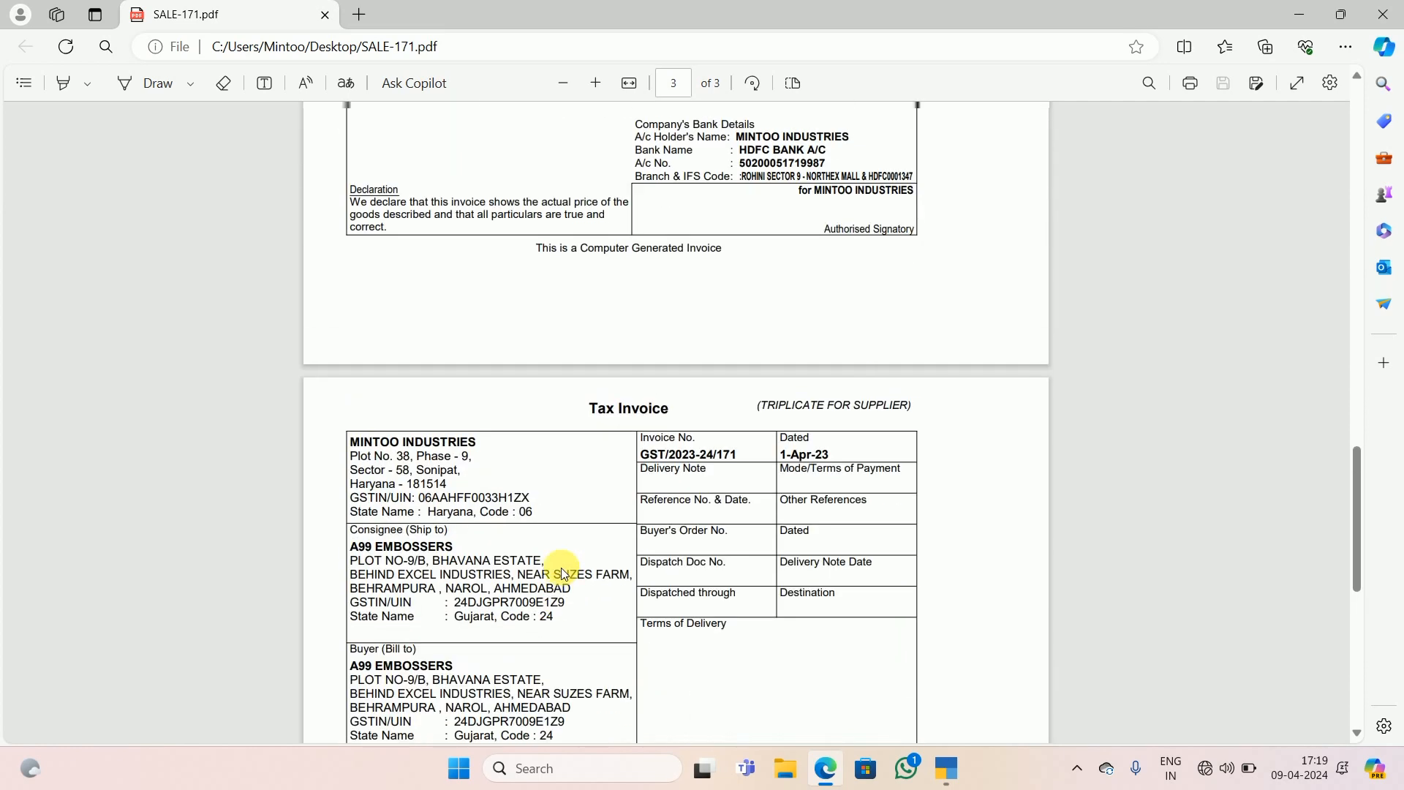
pyautogui.scroll(2, 560, 567)
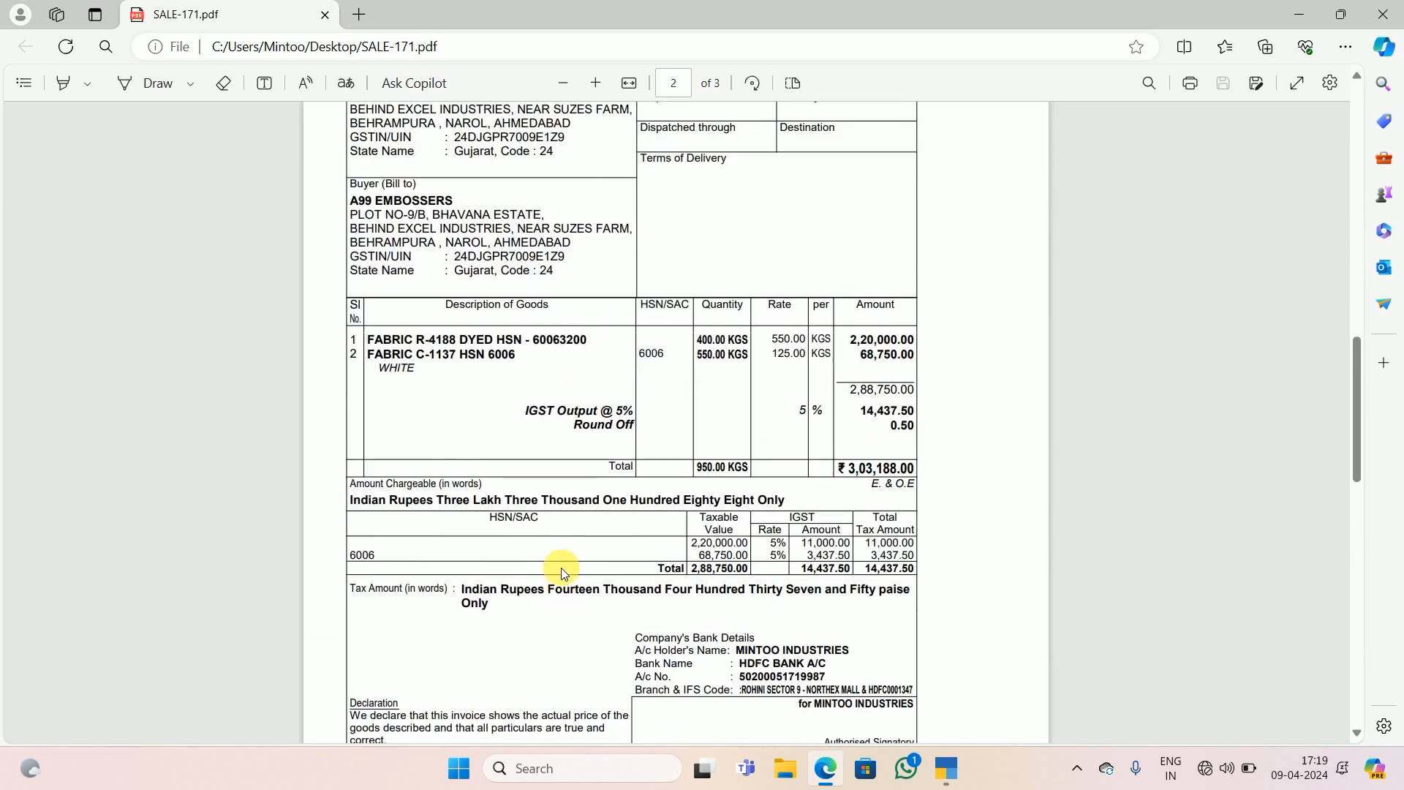